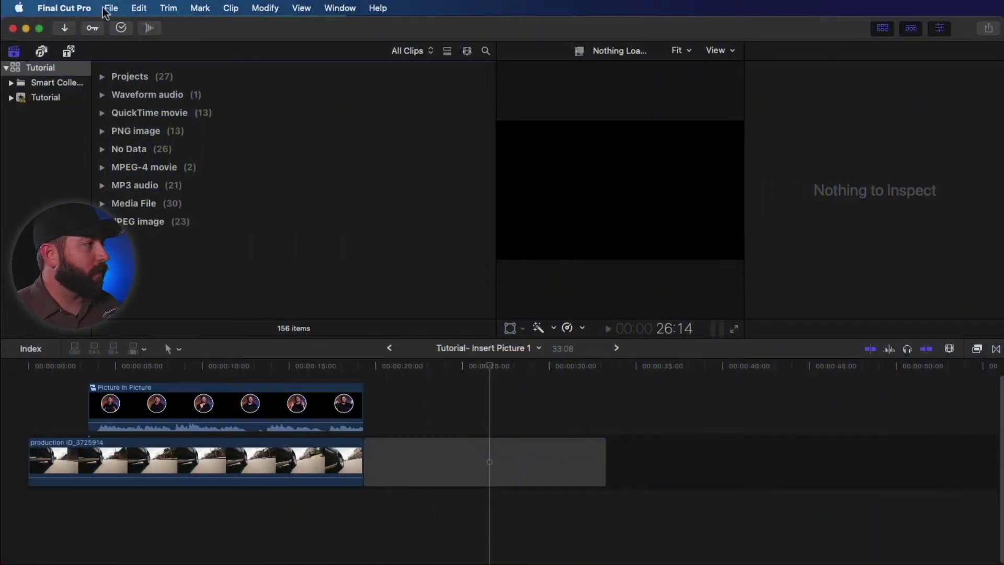
Step: Create a new library named Mobile Video from the File menu
click(111, 8)
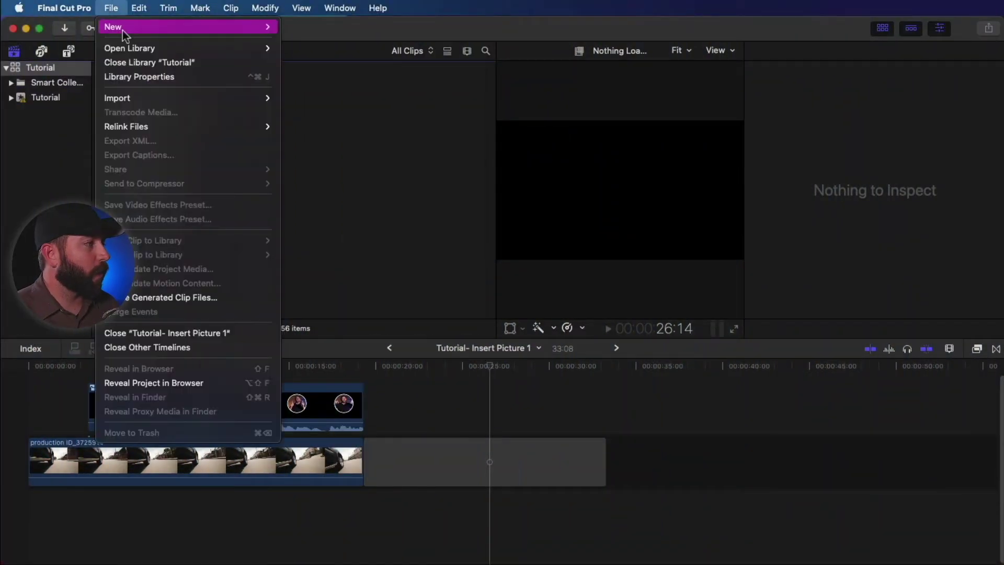
mouse_move(262, 34)
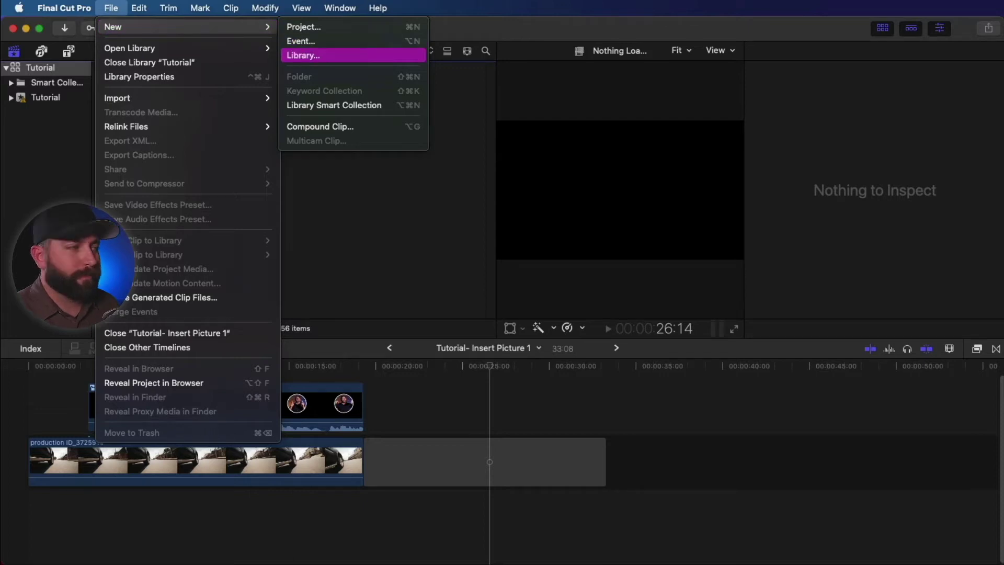
click(303, 55)
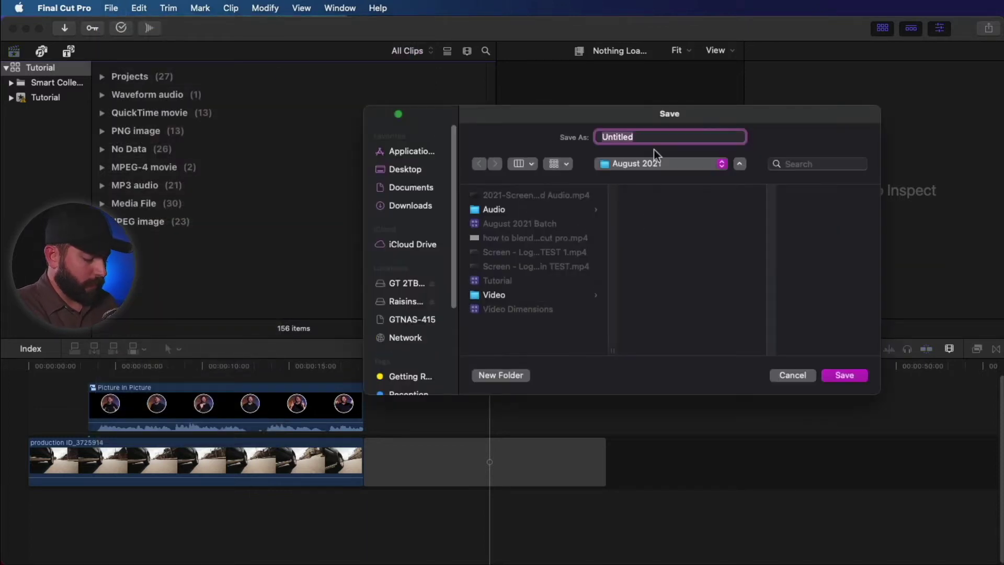
text(Mobile Video)
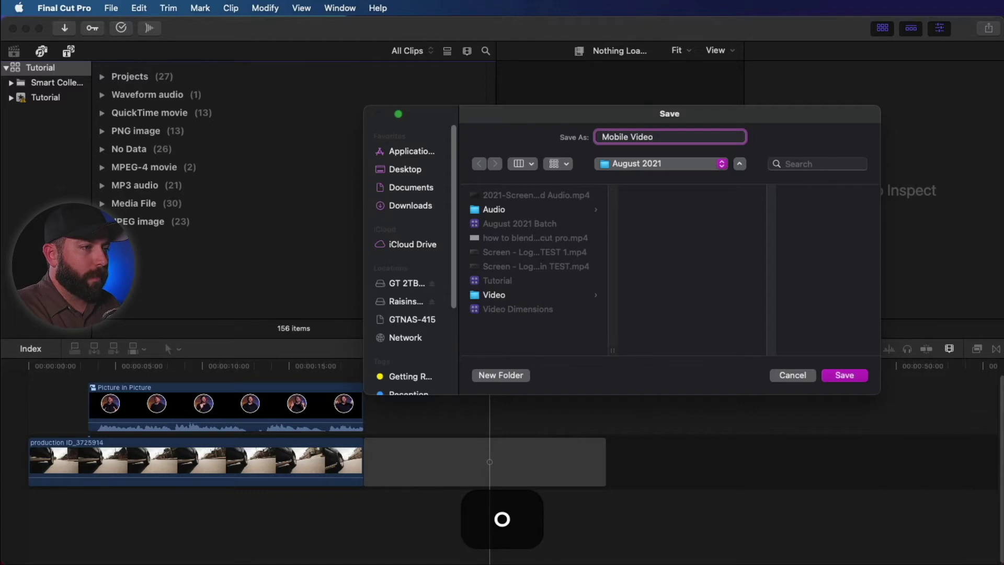
key(Return)
Step: Rename the library's dated event to Mobile Videos
click(45, 97)
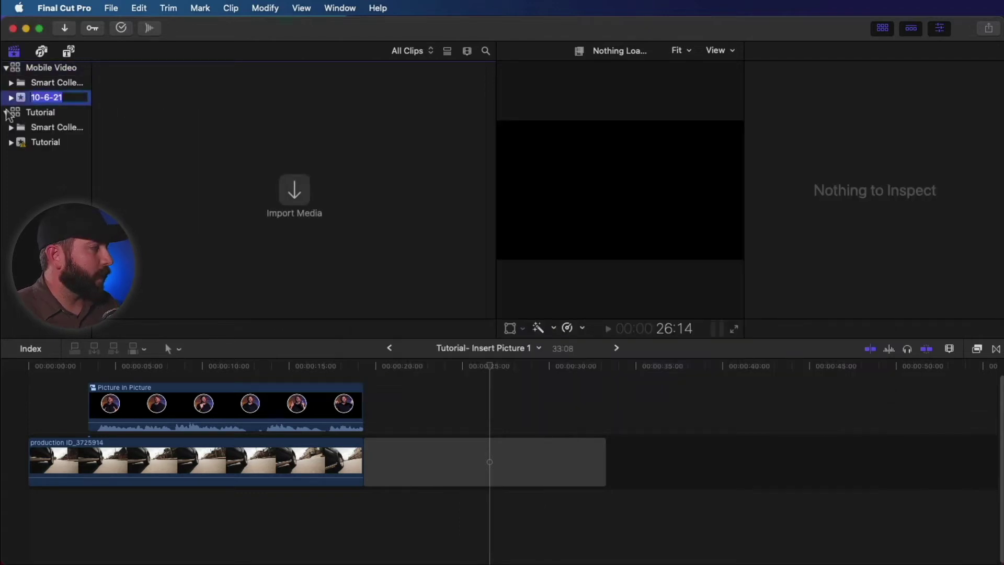
click(6, 112)
text(Mobile Videos)
key(Return)
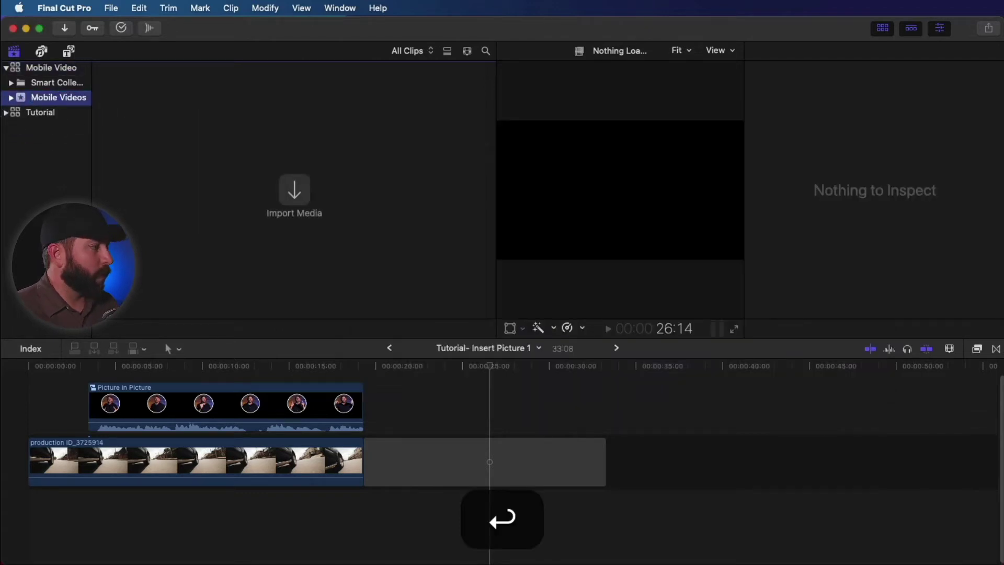
right_click(24, 100)
Step: Start a new project and name it Square Video
click(10, 140)
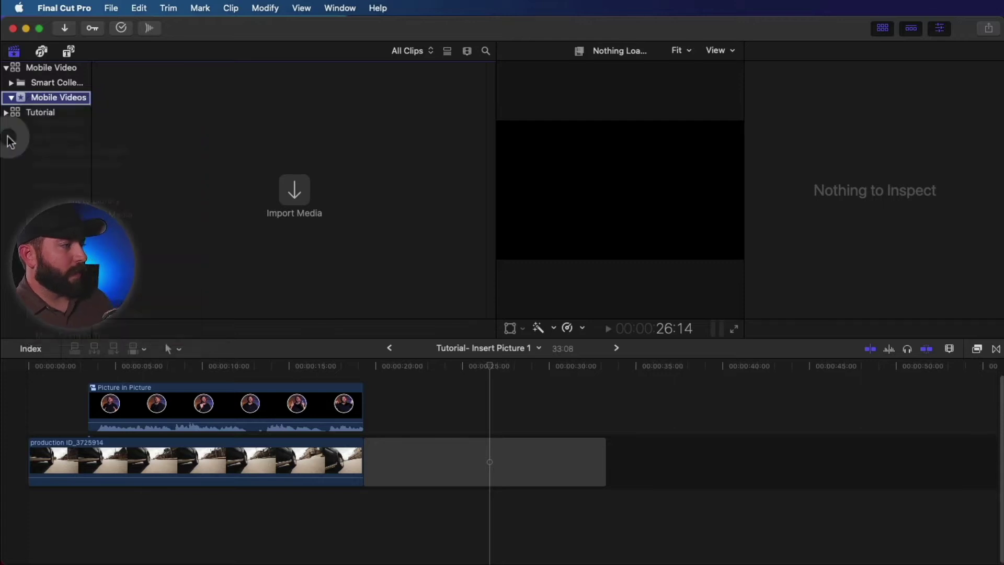
key(super+n)
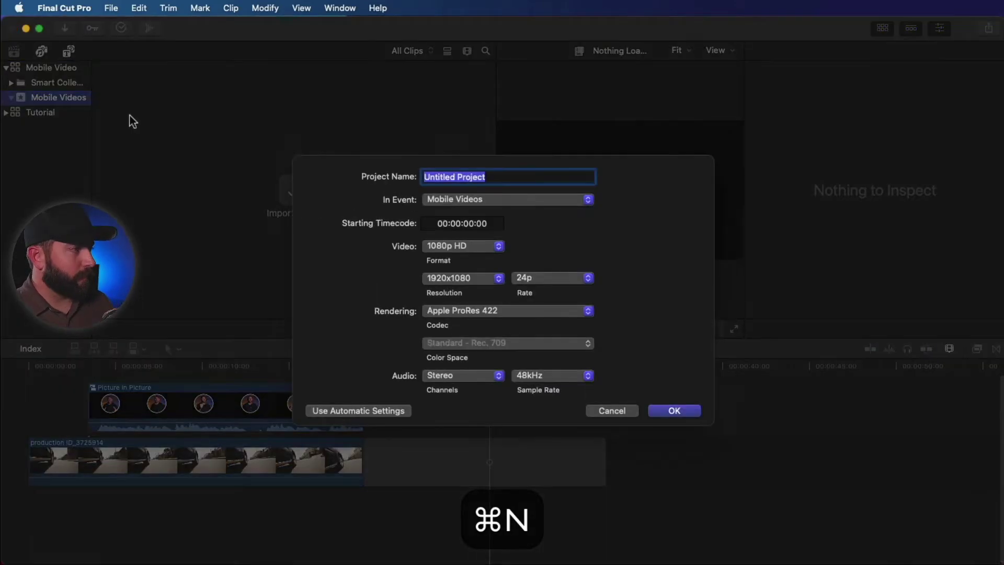
triple_click(519, 175)
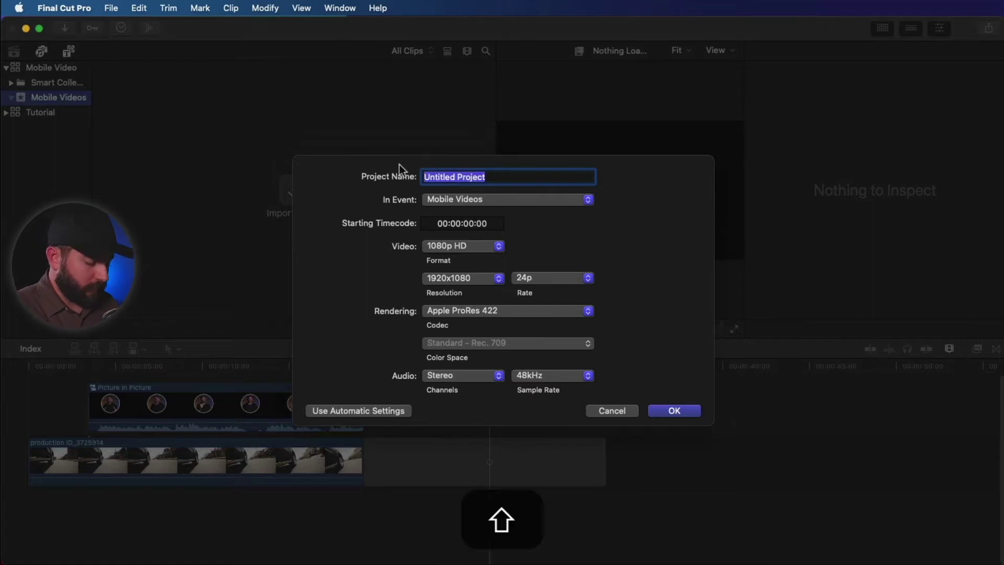
text(Square Video)
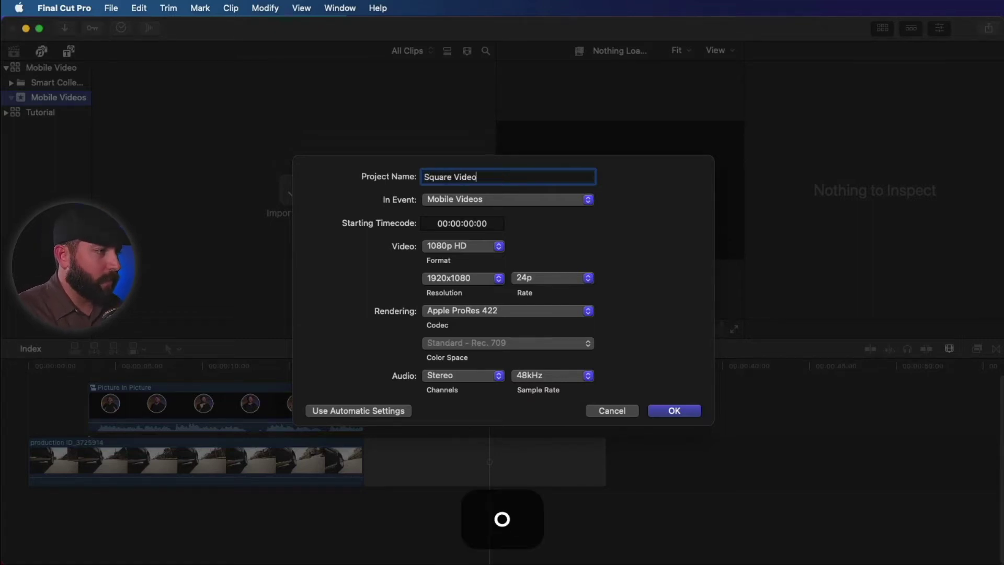
Step: Try a custom video format with a resolution width of 1080
click(464, 245)
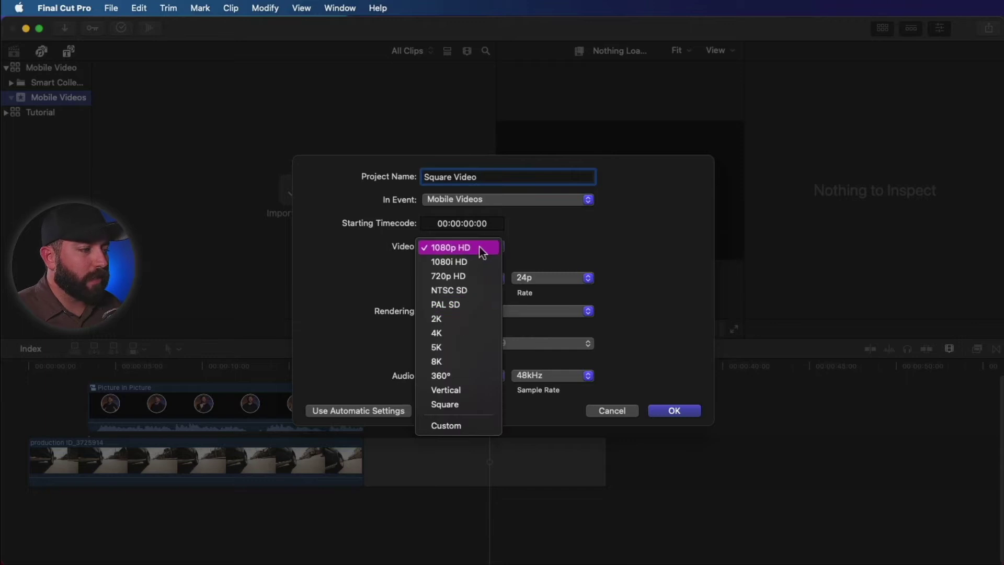
click(453, 425)
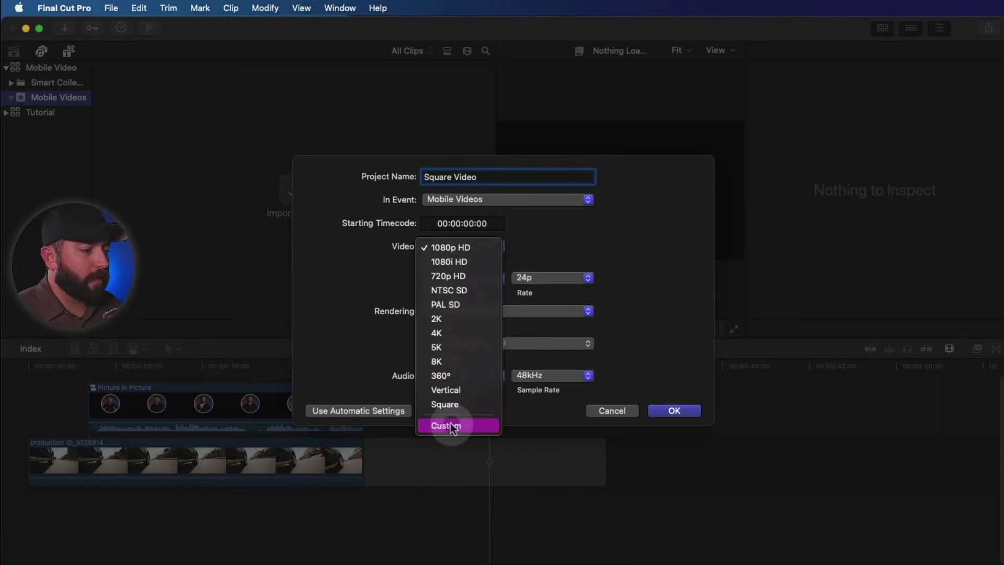
double_click(437, 264)
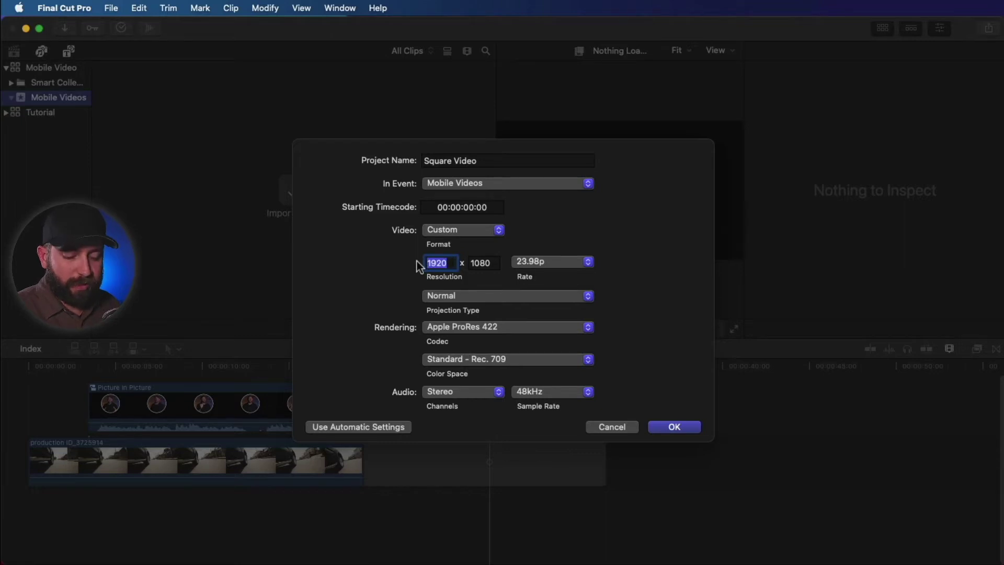
text(180)
key(BackSpace)
key(BackSpace)
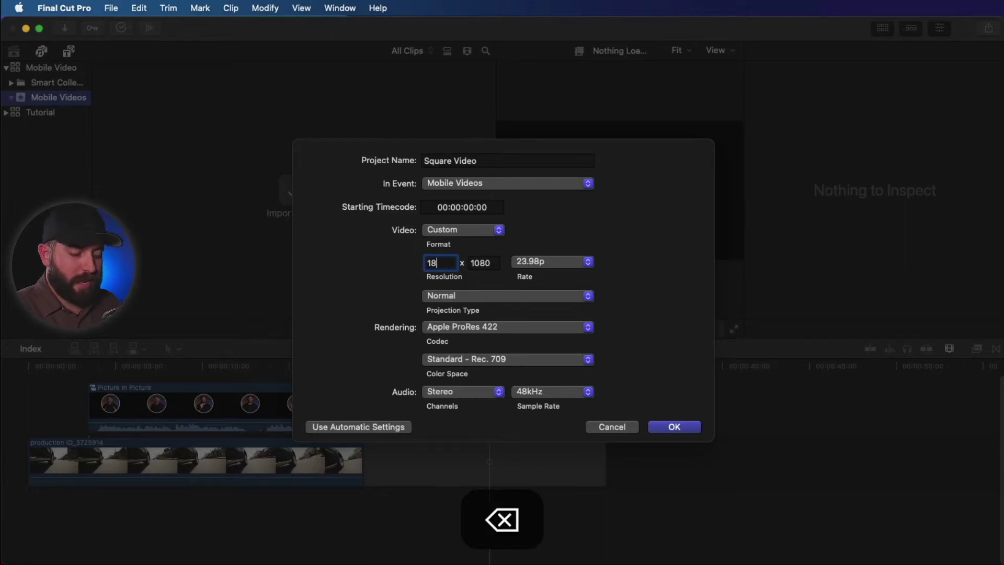
text(080)
key(Tab)
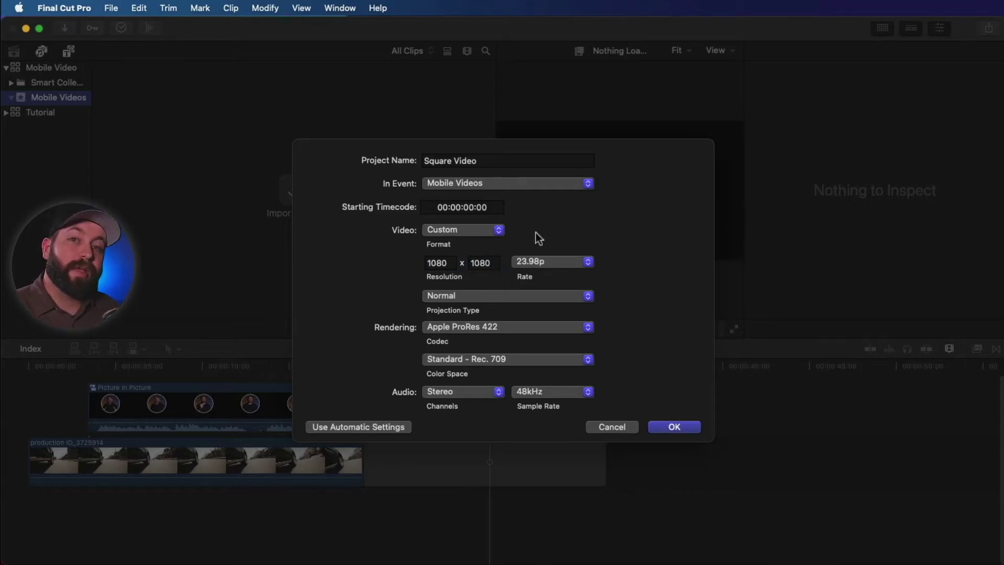
Step: Switch to the Square video format at 1080x1080 and create the project
click(498, 232)
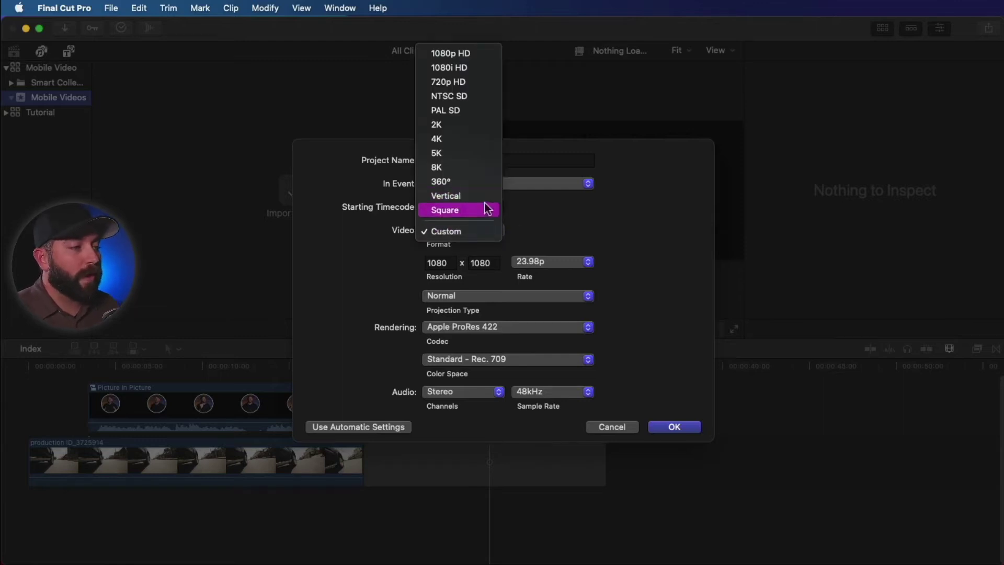
click(485, 209)
click(494, 278)
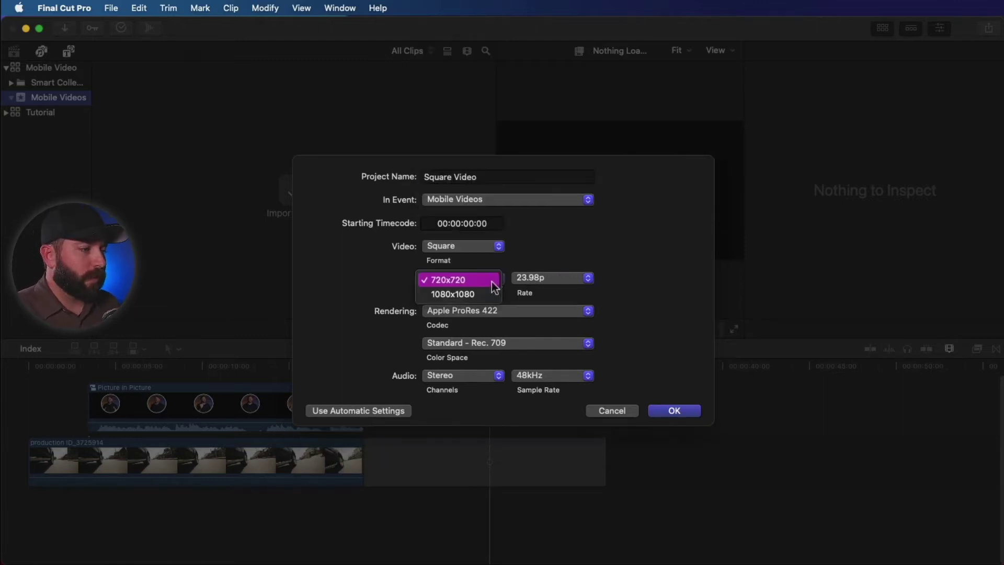
click(491, 291)
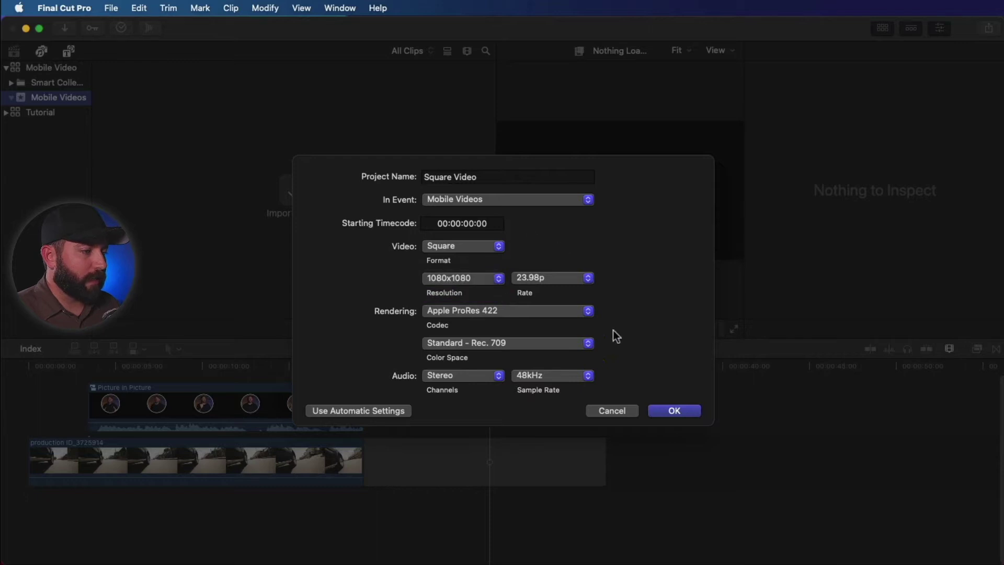
click(665, 410)
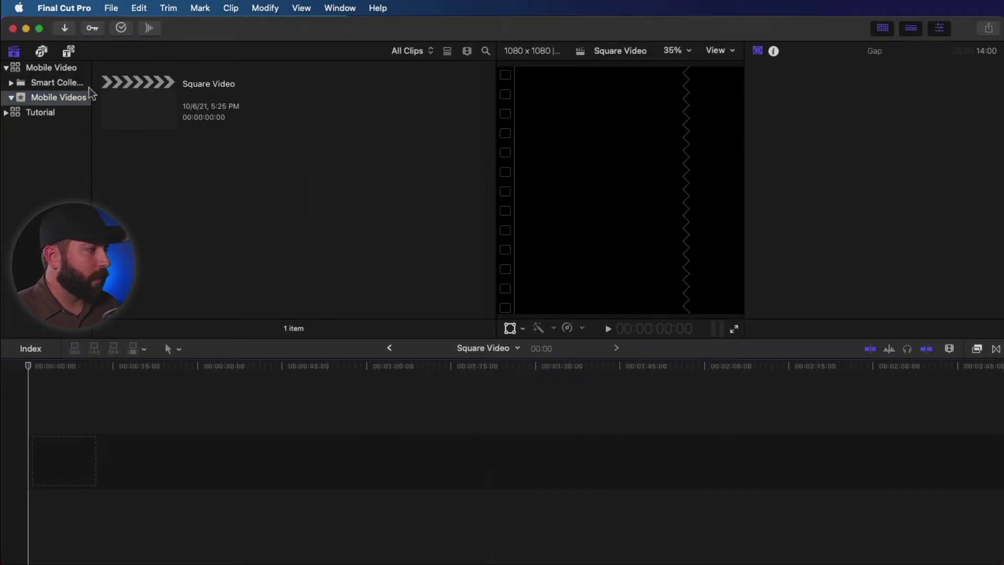
click(118, 98)
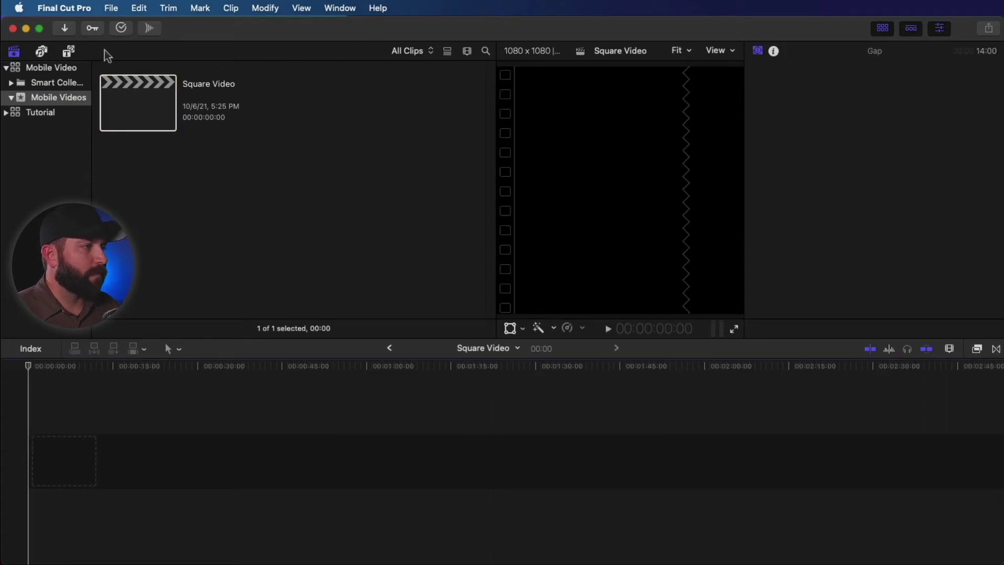
Step: Expand the Tutorial library, hide the media browser, and fit the video and video-4 clips in the timeline
click(13, 52)
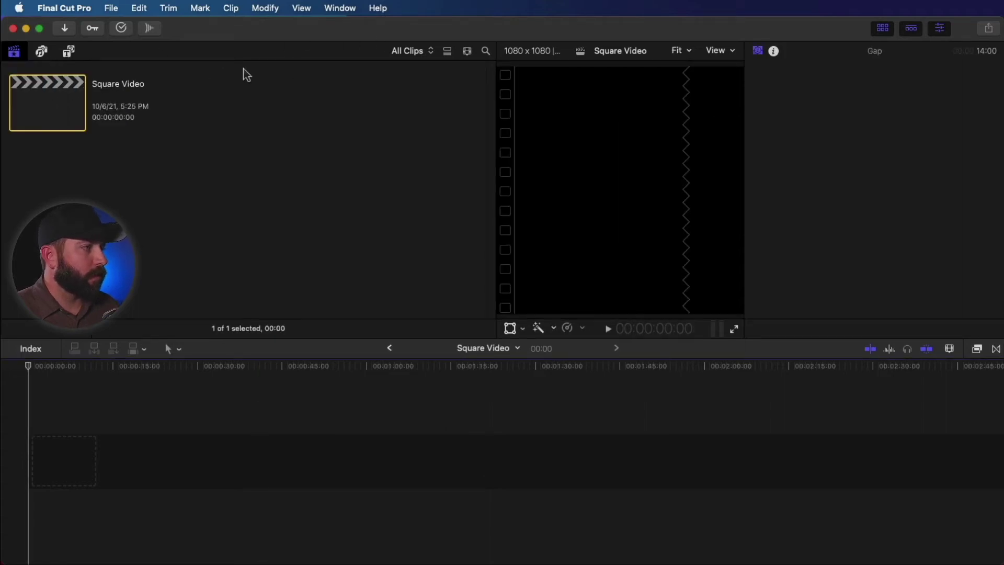
click(13, 51)
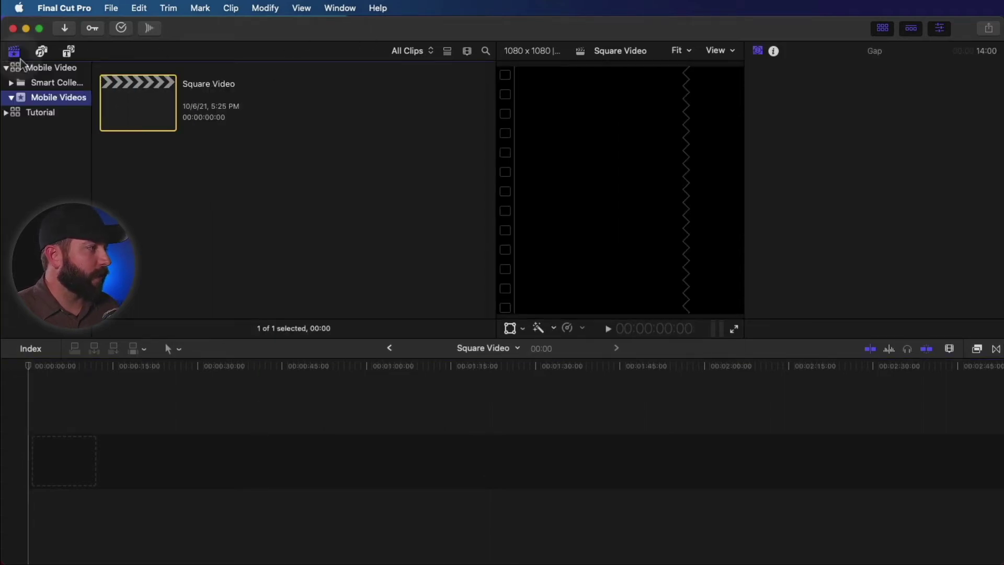
click(7, 114)
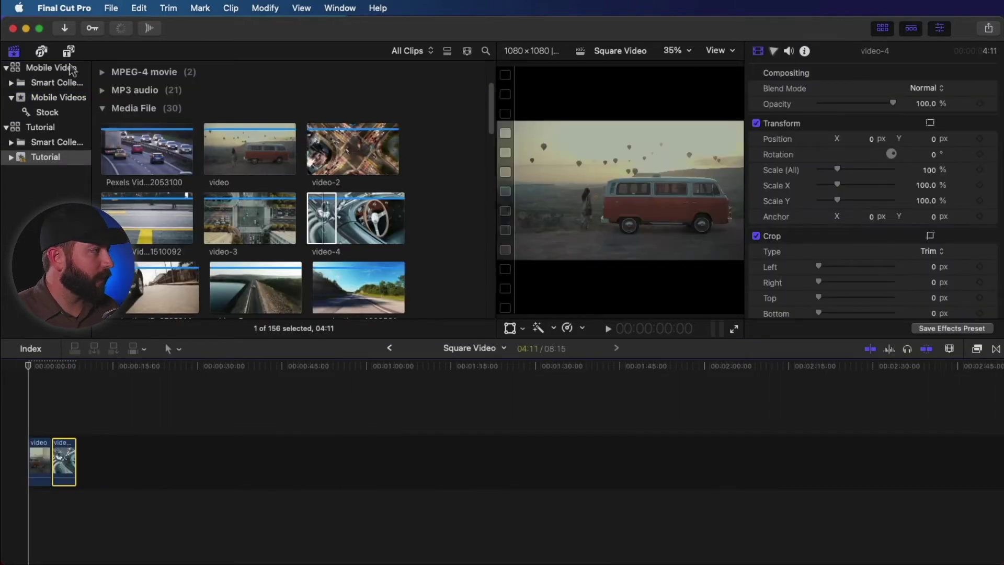
click(14, 52)
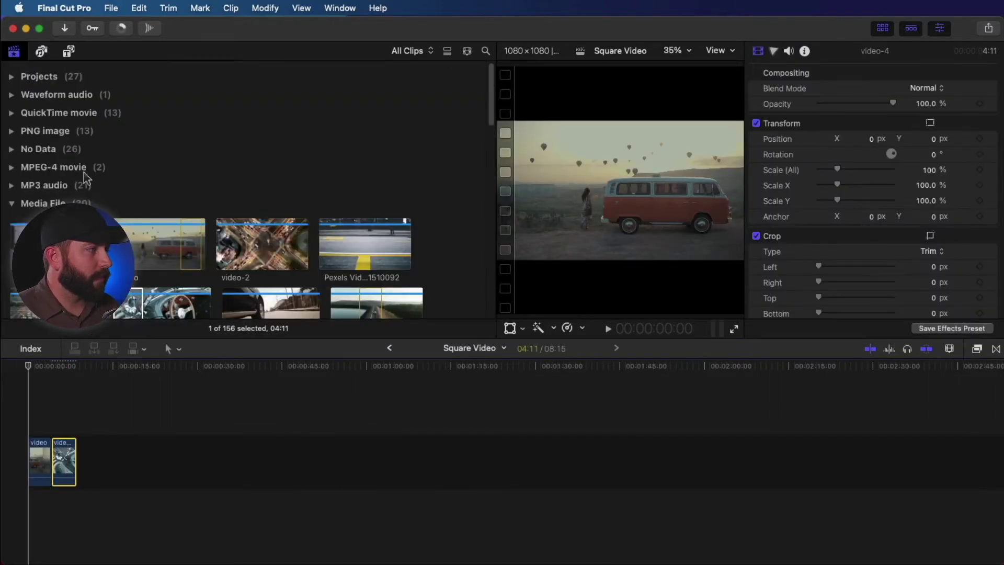
key(ctrl+super+1)
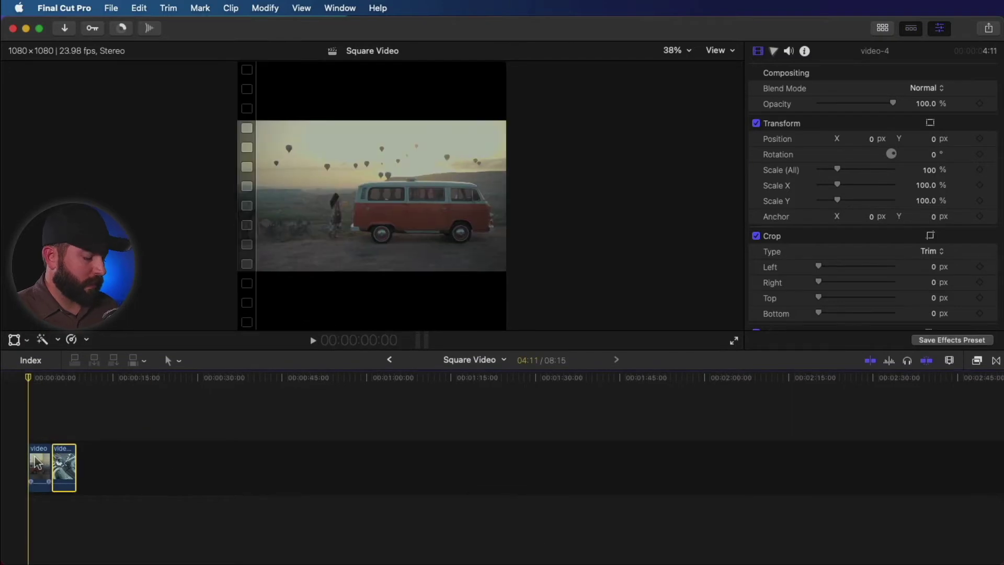
key(shift+z)
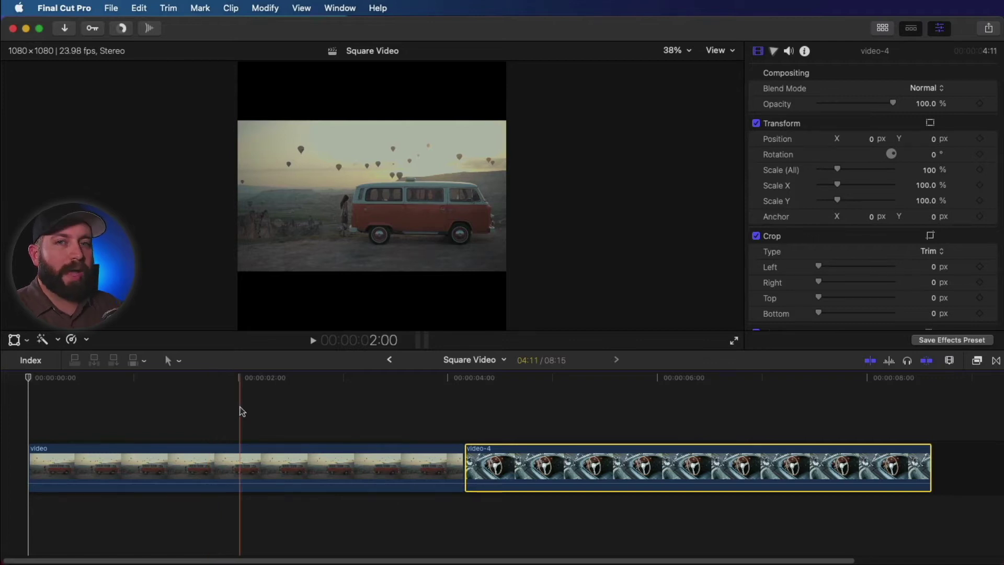
Step: Change the video clip's Spatial Conform type from Fit to Fill
click(372, 457)
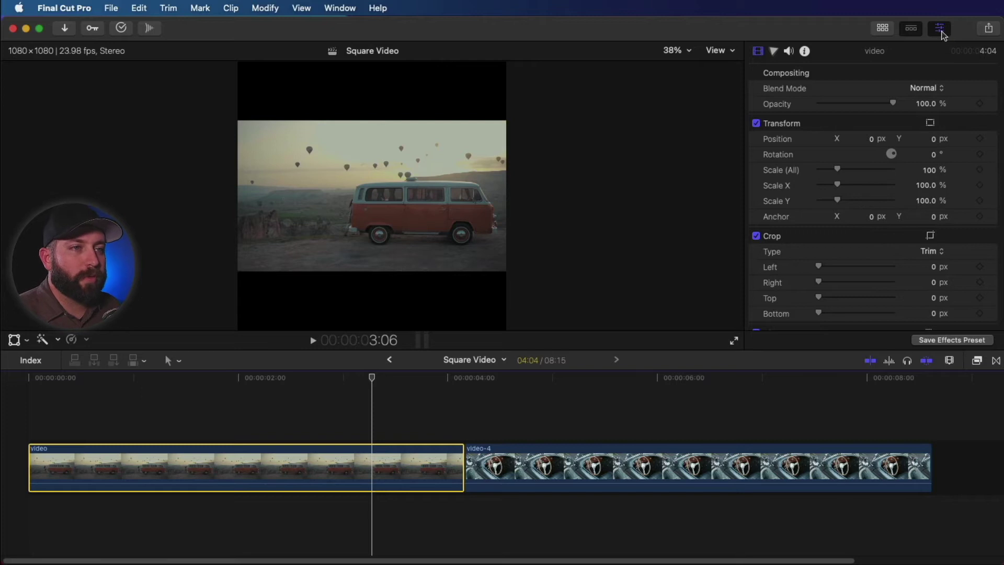
scroll(883, 291, down, 5)
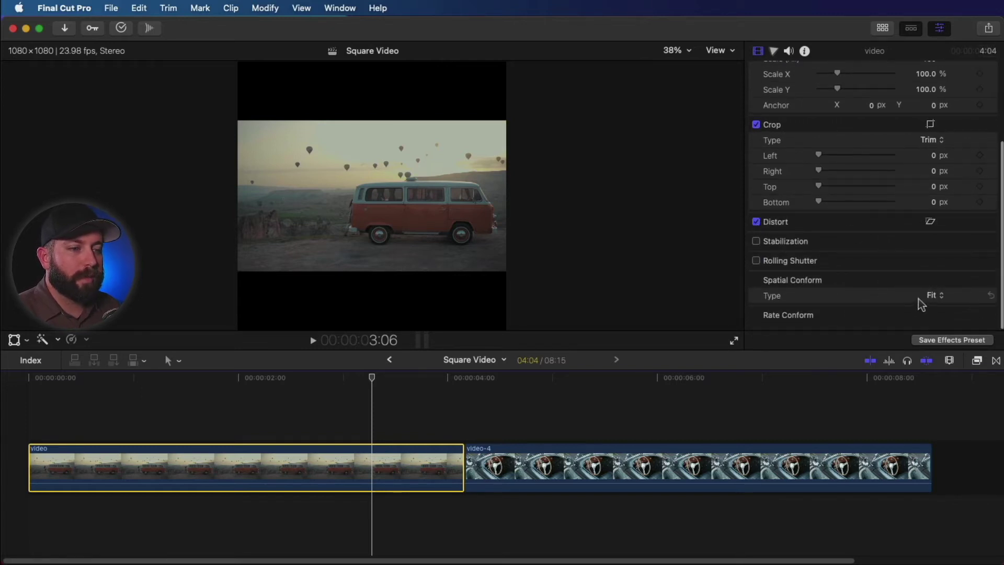
click(941, 299)
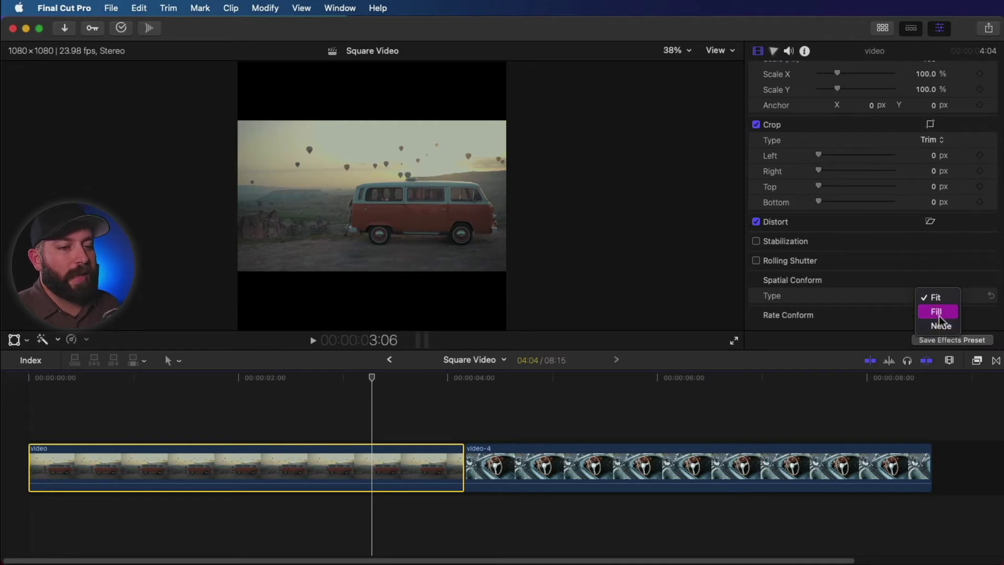
click(936, 311)
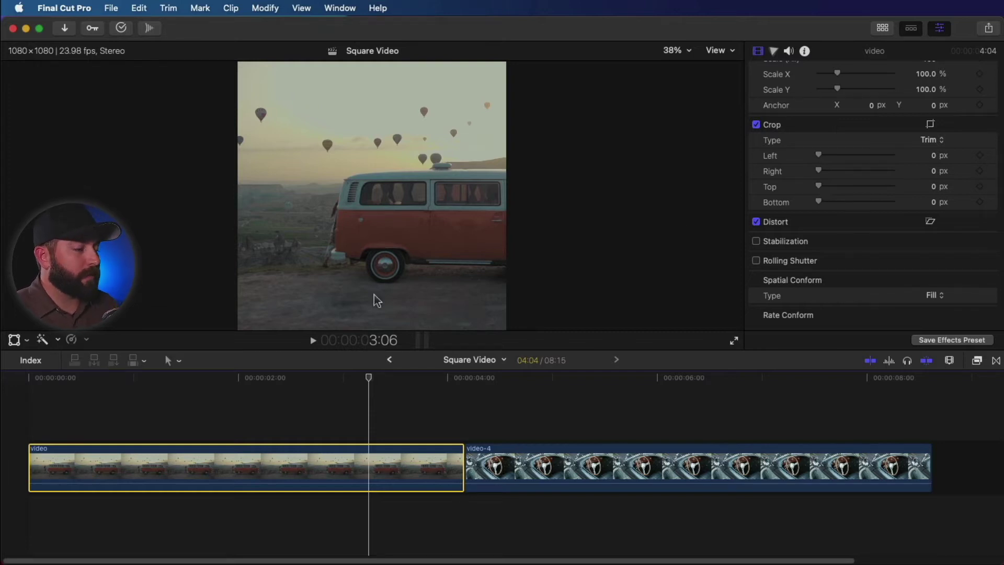
click(336, 403)
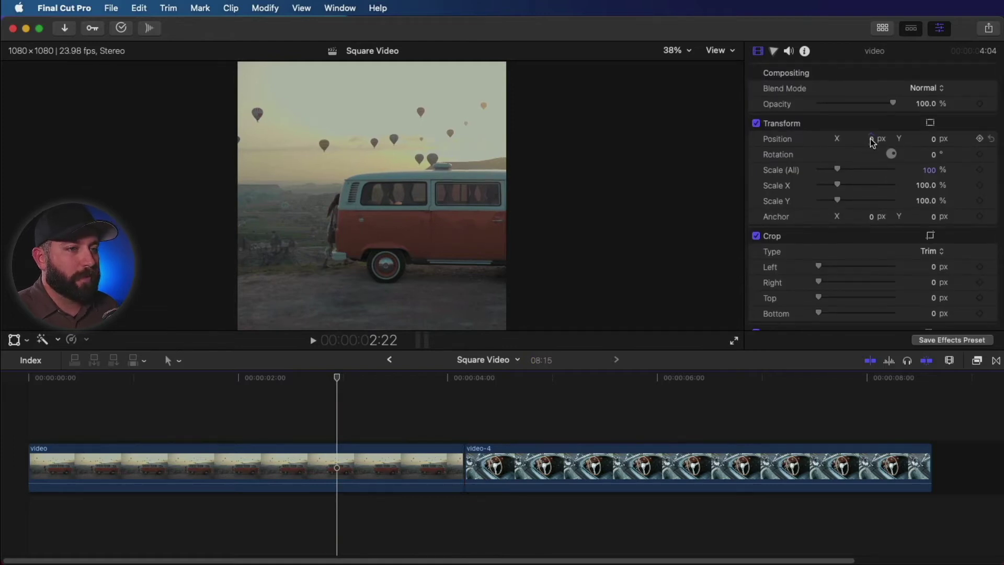
Step: Set the van clip's Position X to -37.5 px and play back to check framing
mouse_move(872, 142)
mouse_down()
mouse_move(855, 142)
mouse_move(871, 138)
mouse_up()
click(6, 406)
key(space)
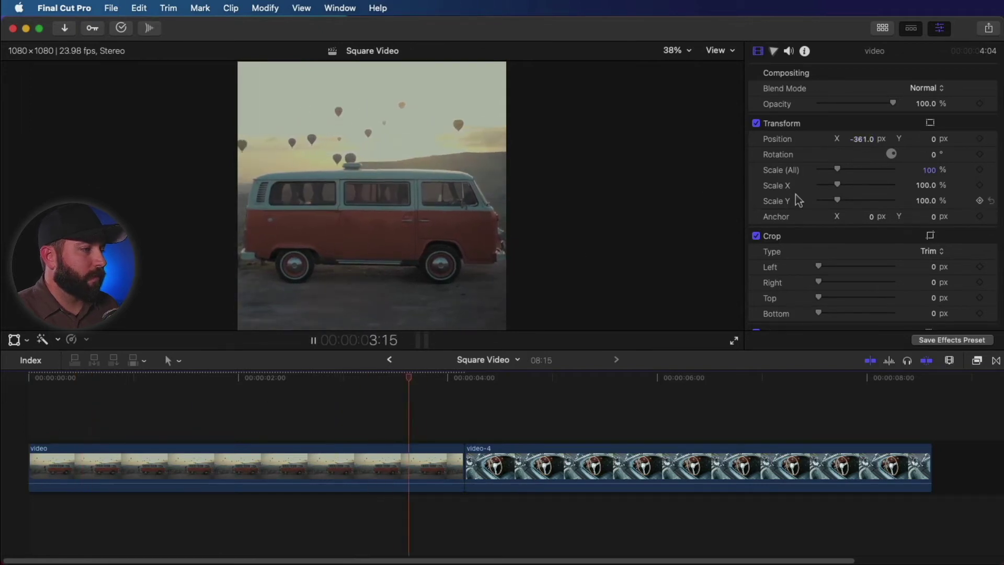
key(space)
drag(871, 139, 871, 139)
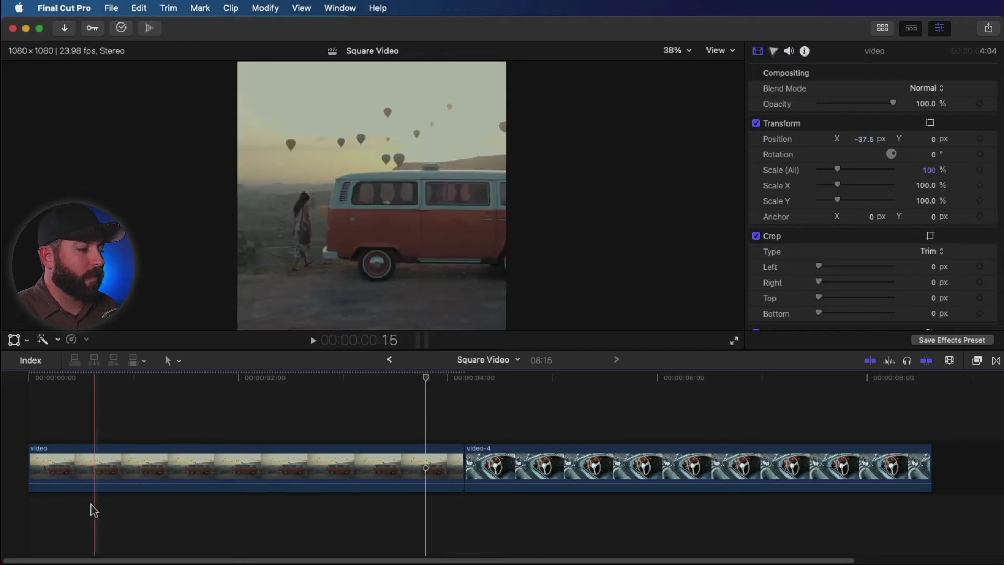
click(332, 486)
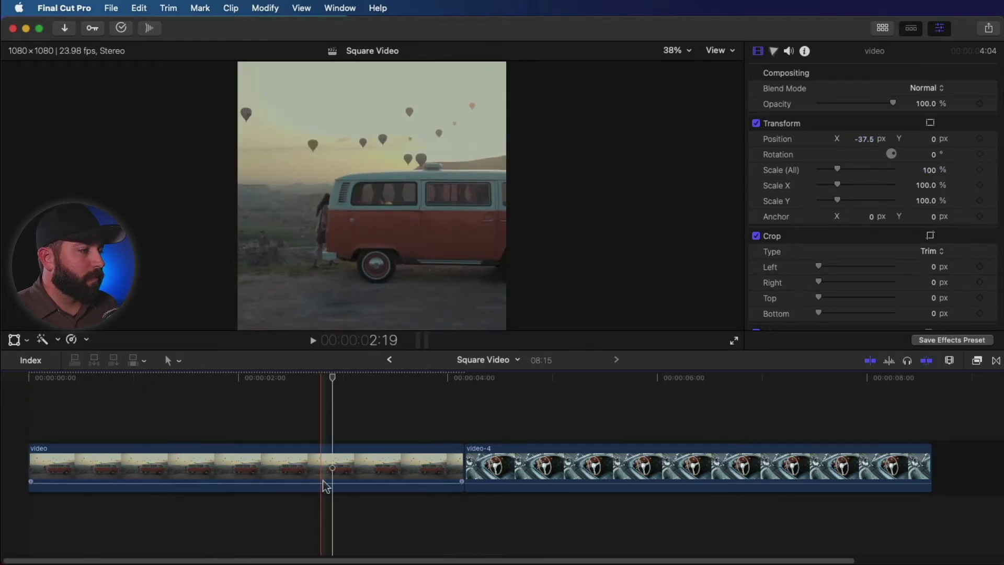
click(263, 437)
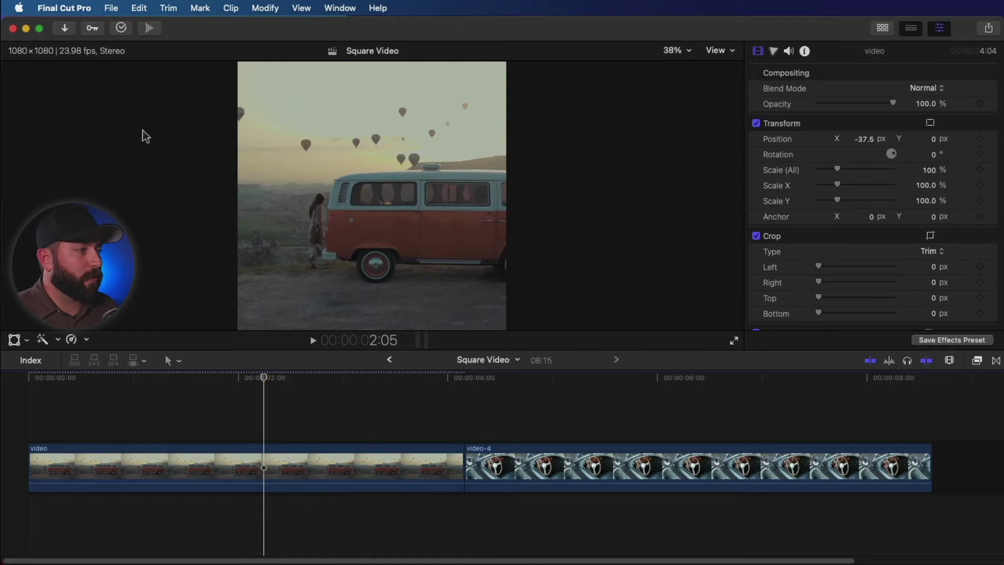
Step: Place the Build In/Out Dramatic title above the van clip, trimmed to end at 4:04
click(882, 28)
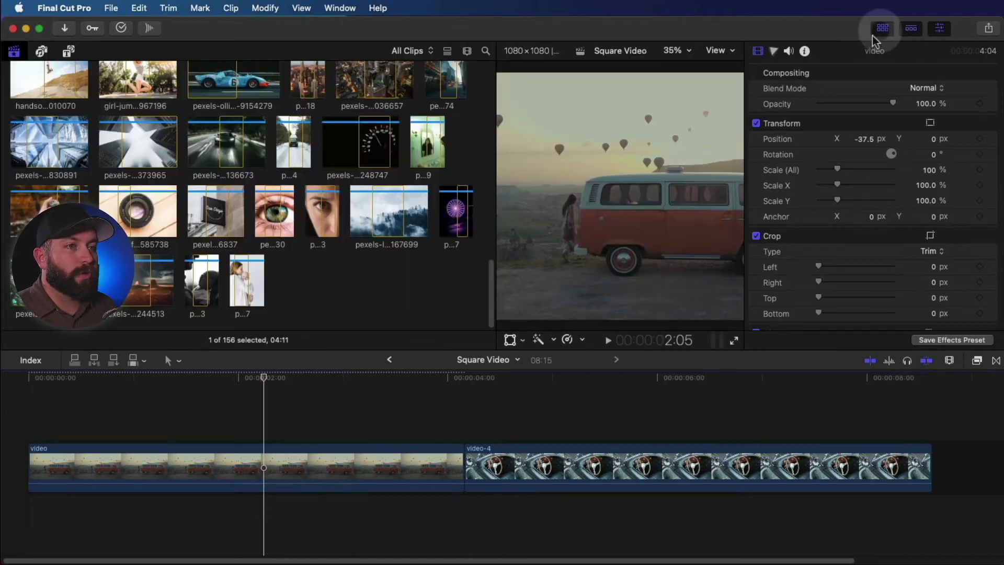
click(68, 51)
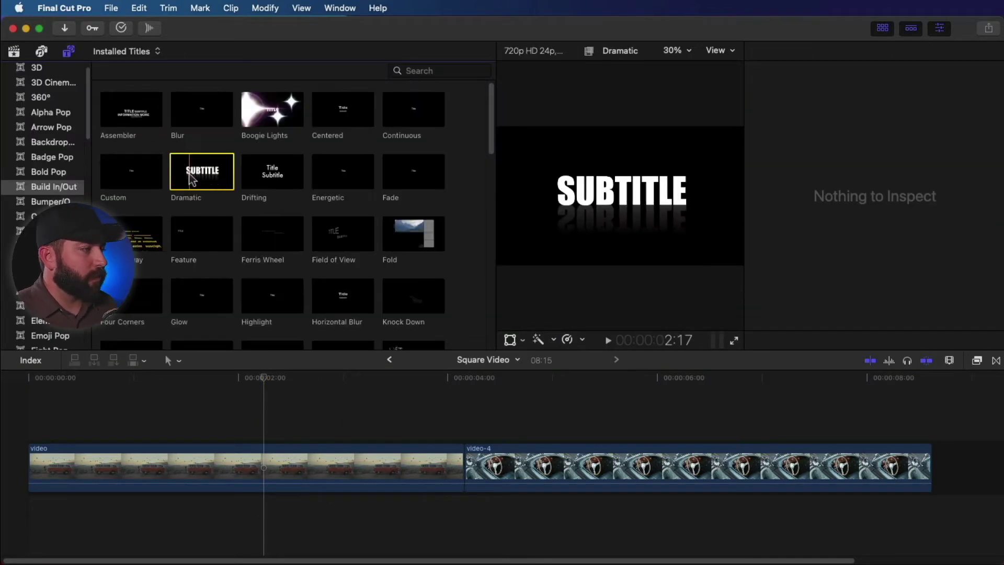
drag(202, 171, 30, 424)
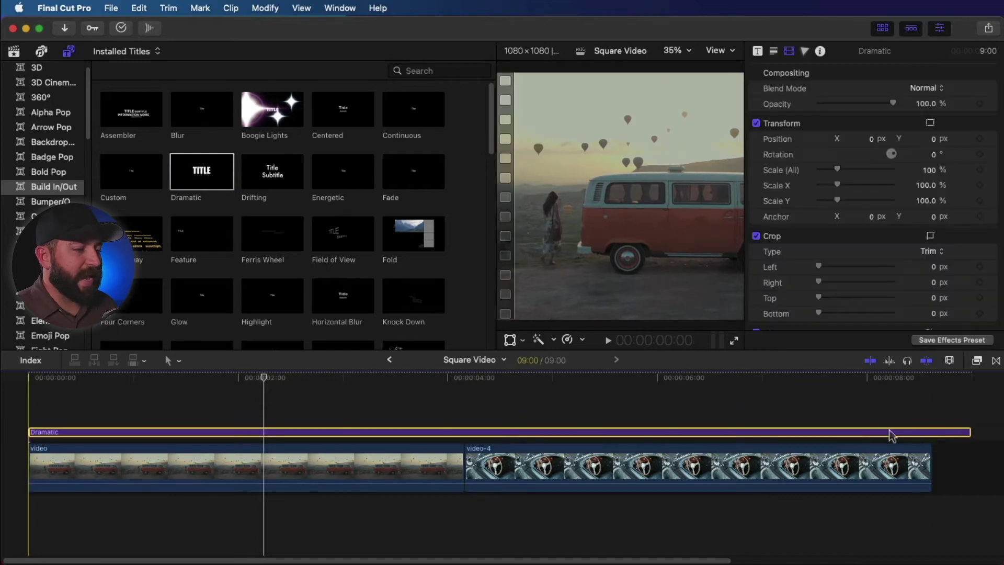
drag(968, 432, 463, 429)
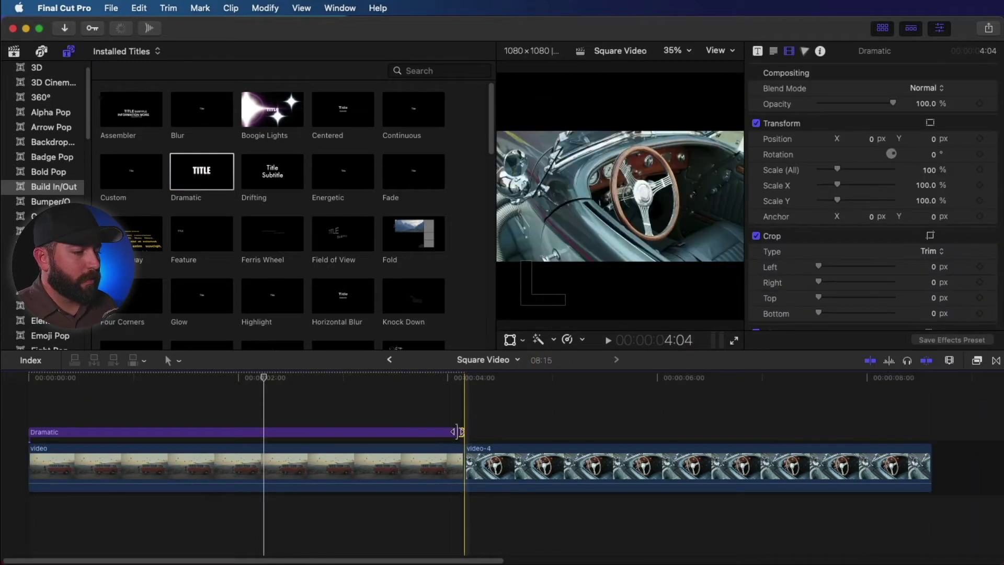
click(206, 407)
click(758, 51)
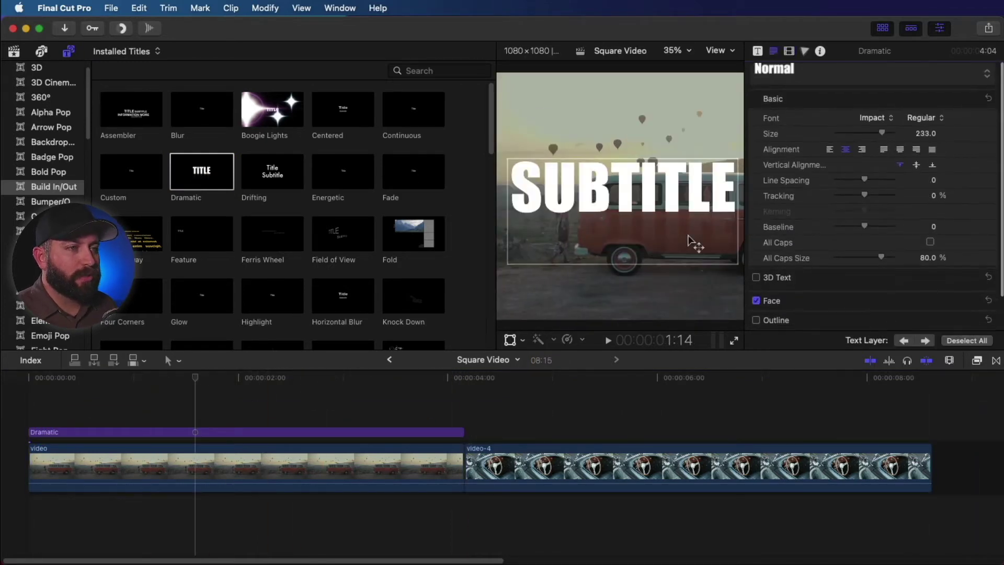
Step: Replace the title's TITLE word with BALLOONS
click(757, 50)
click(65, 406)
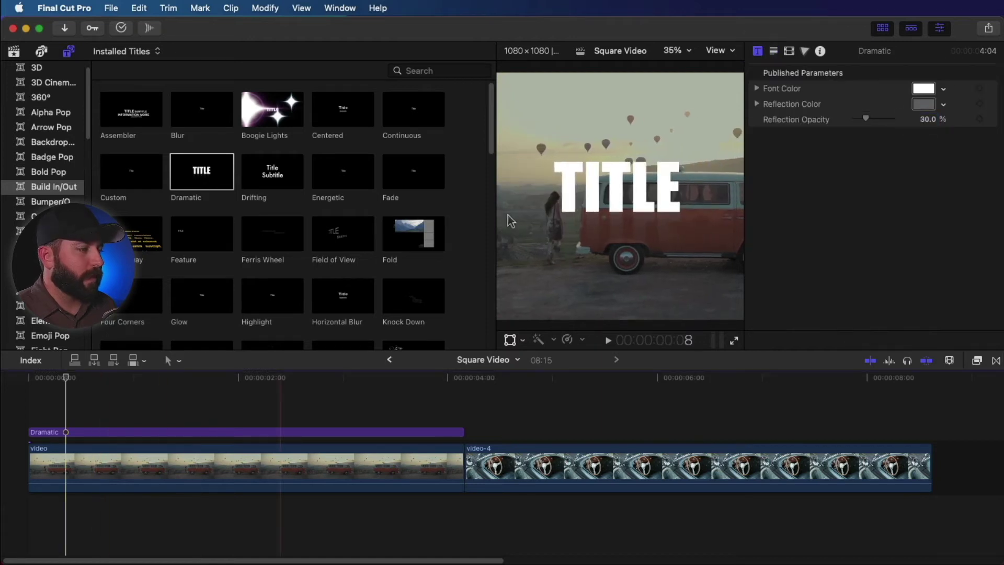
click(758, 50)
triple_click(763, 111)
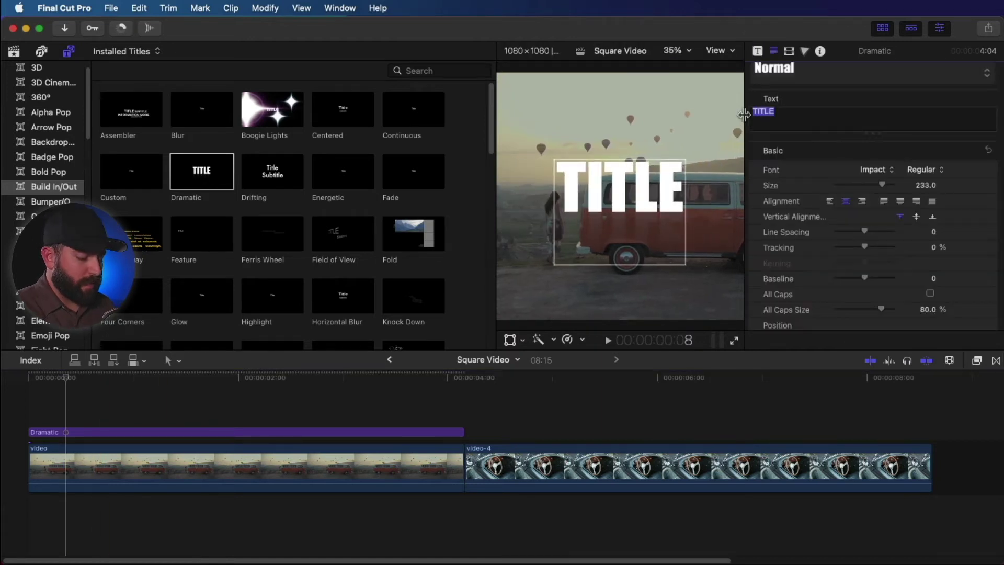
text(BAII)
key(BackSpace)
key(BackSpace)
text(LLOONS)
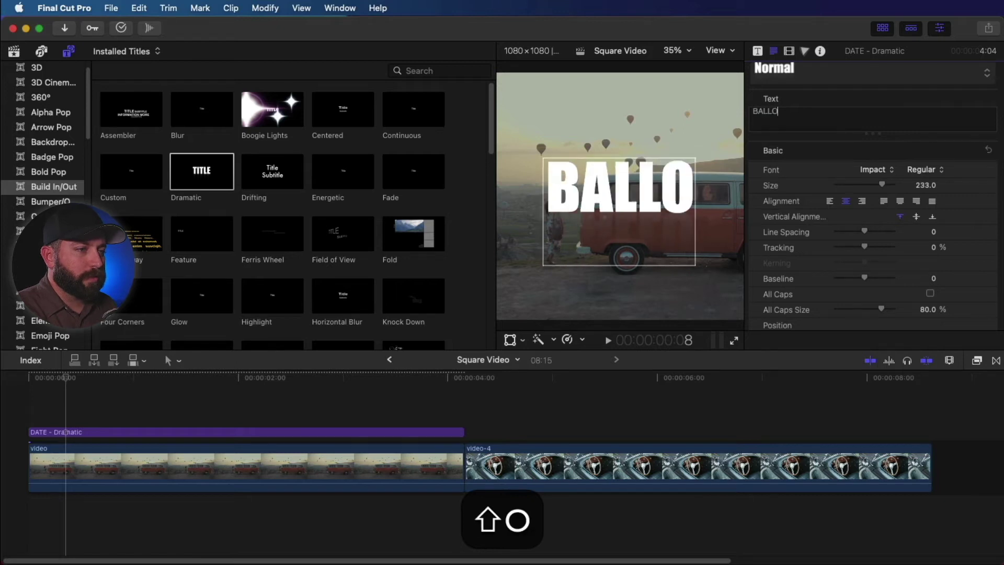
Step: Hide the browser and change the SUBTITLE word to VAN
click(883, 28)
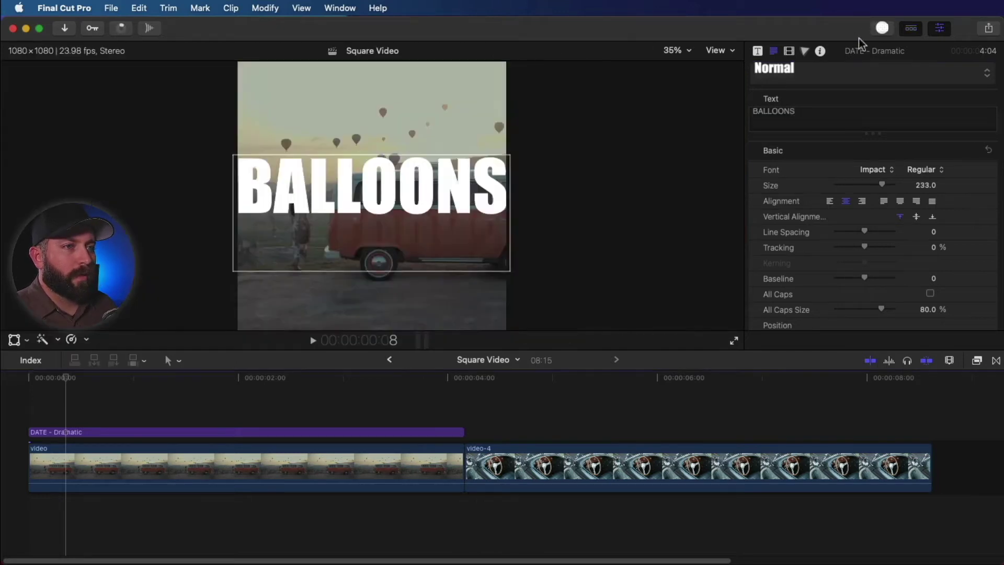
click(179, 388)
scroll(792, 117, down, 3)
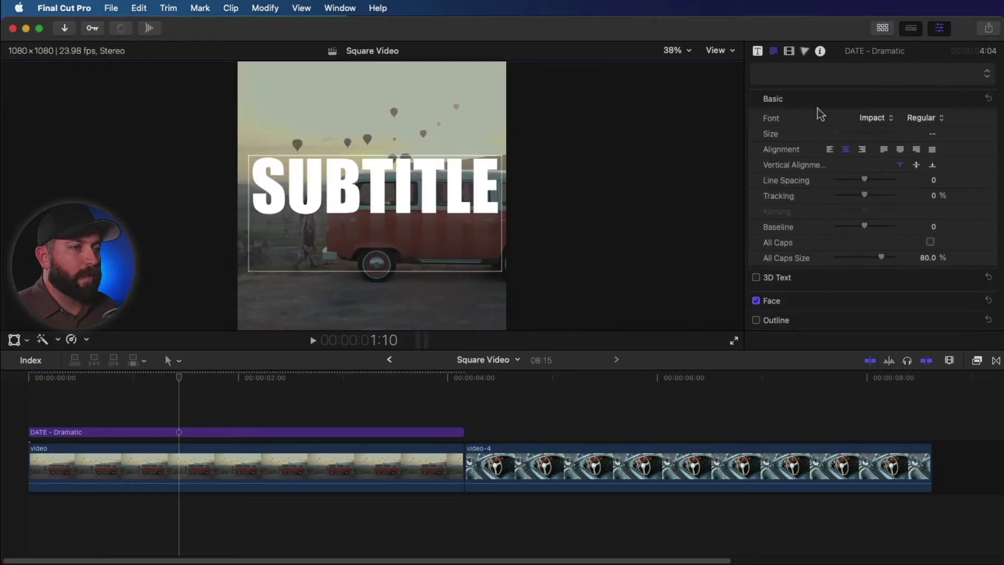
double_click(421, 203)
text(Van)
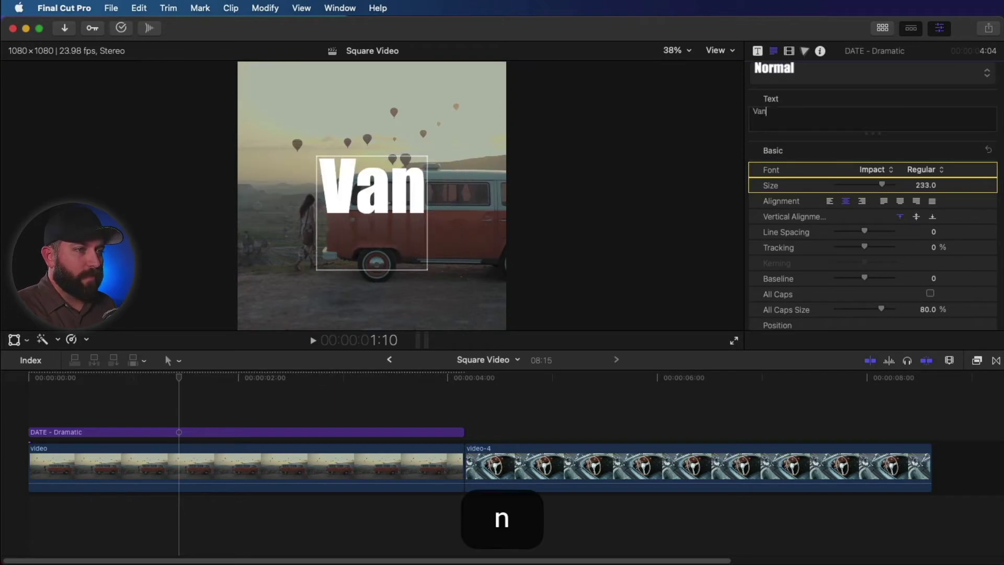
key(BackSpace)
key(BackSpace)
text(AN)
Step: Change DATE to LADY, play the titles back, and show the MP3 audio clips
click(332, 404)
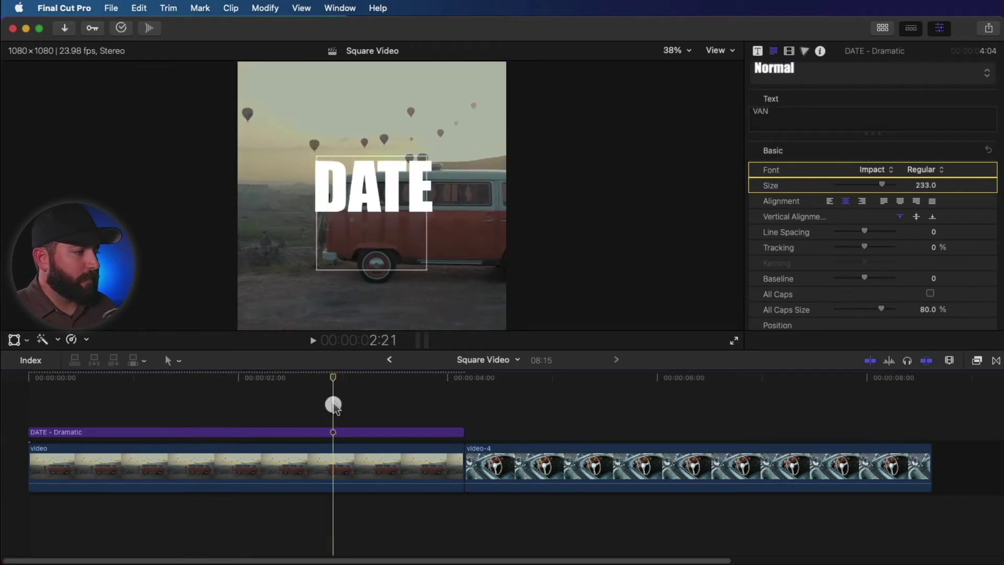
double_click(822, 115)
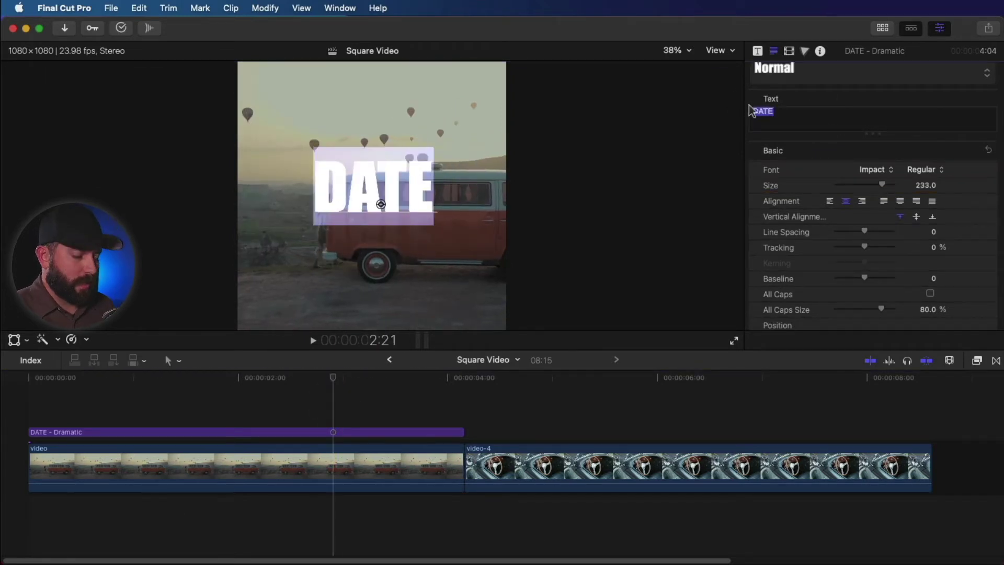
text(LADY)
key(shift+Return)
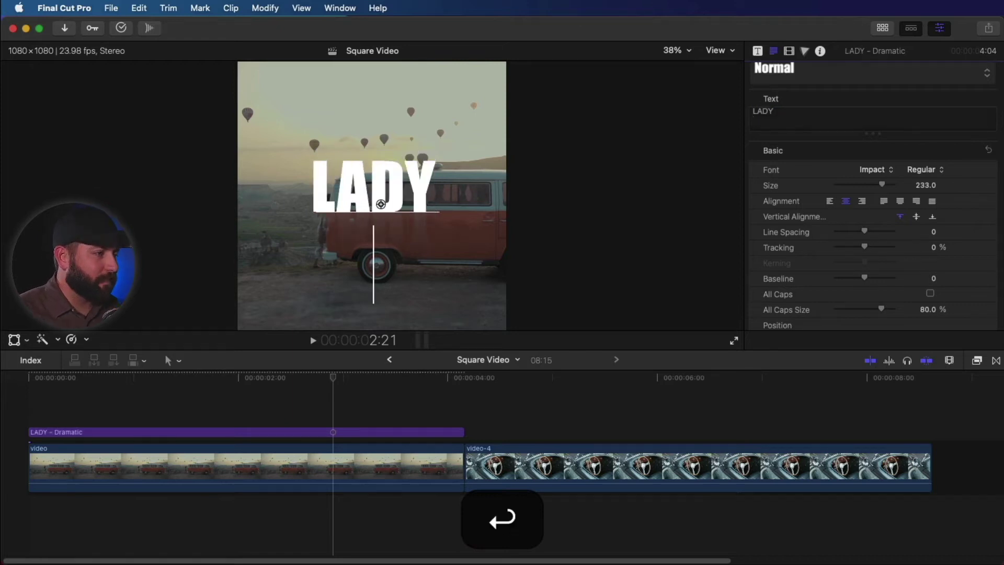
key(Home)
key(space)
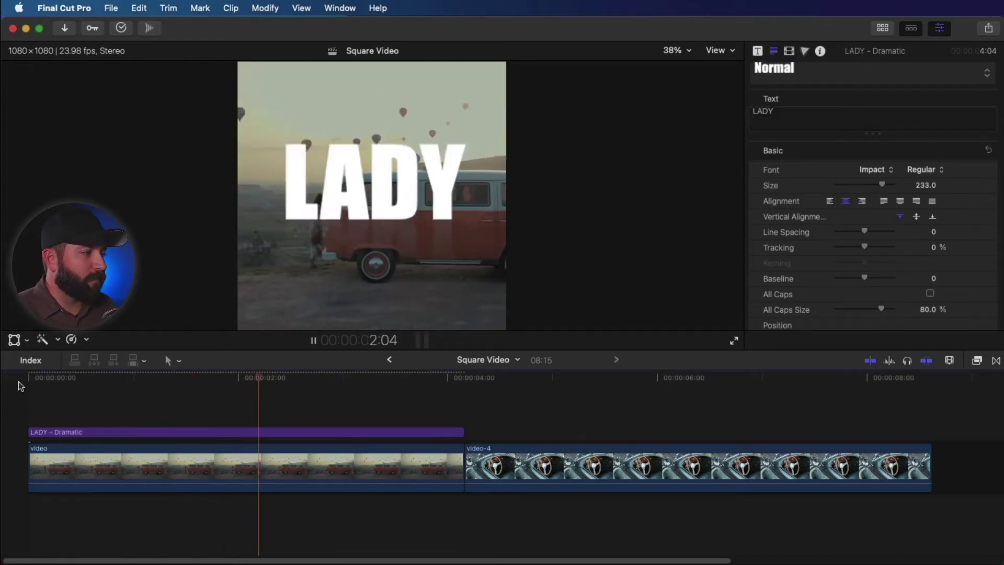
key(space)
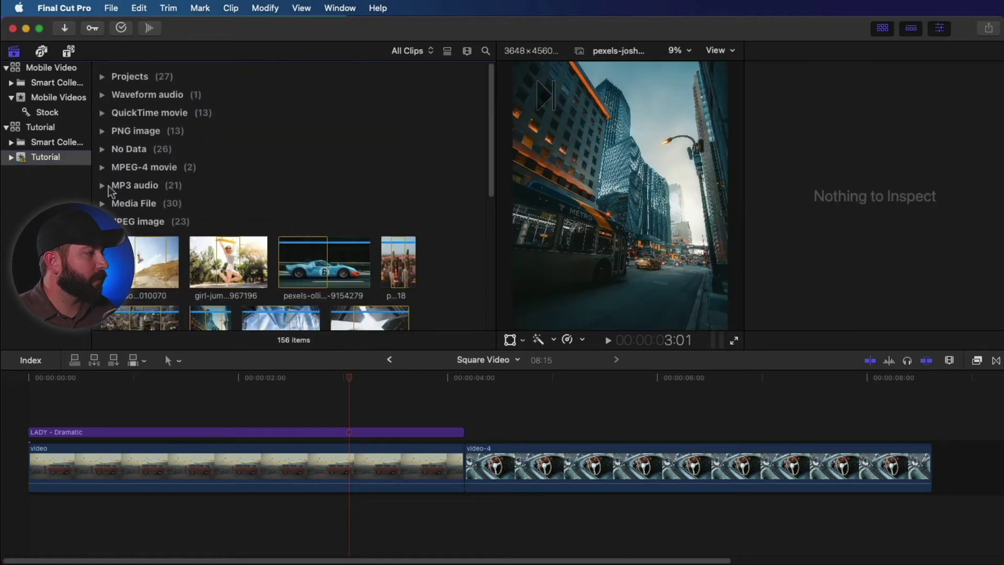
click(103, 186)
Step: Preview the music and place the power-64 track beneath the video clips
click(314, 232)
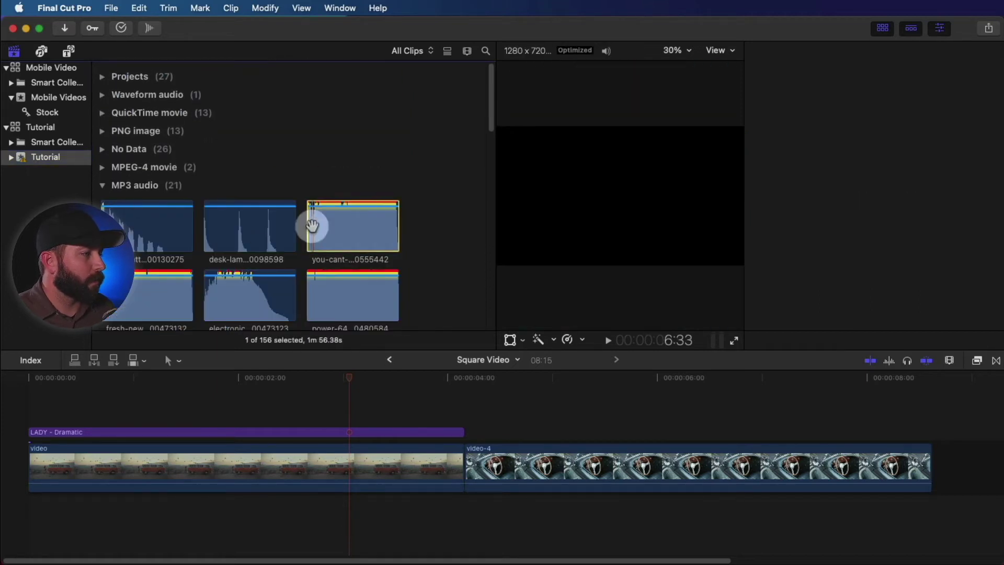
key(space)
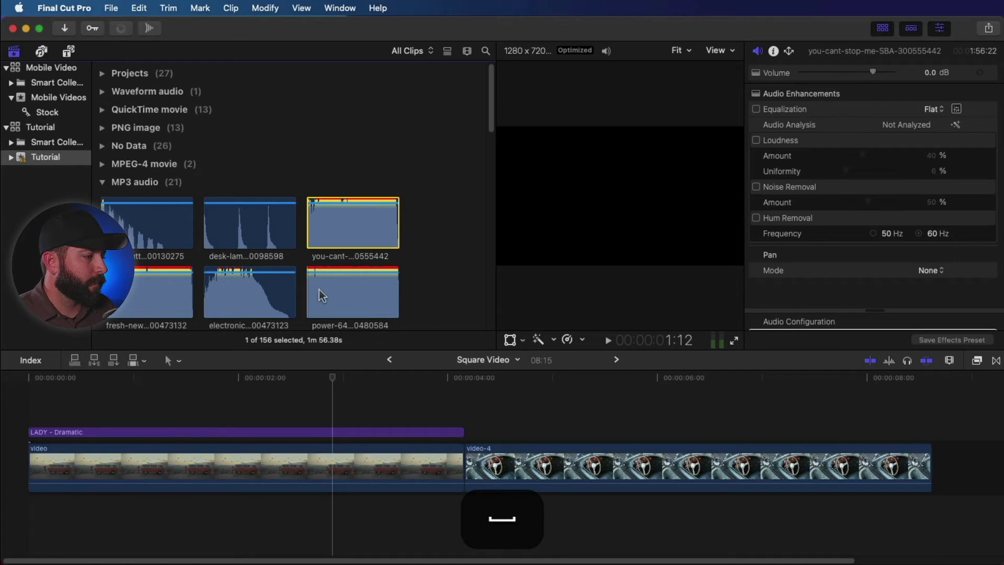
drag(319, 290, 7, 531)
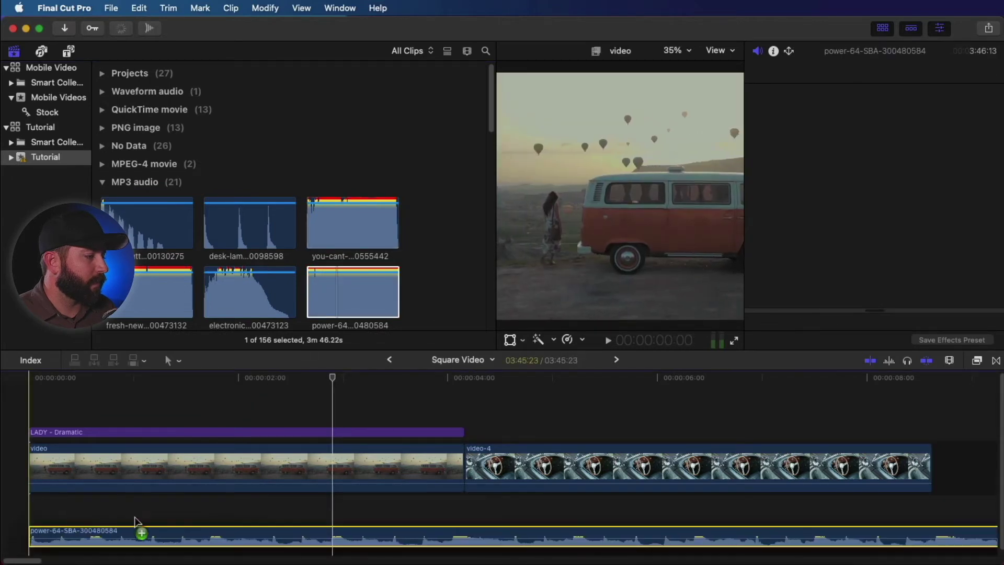
drag(137, 522, 141, 523)
Step: Cut the music so it ends with the van clip, then play from the start
key(b)
click(464, 515)
key(a)
click(481, 515)
key(BackSpace)
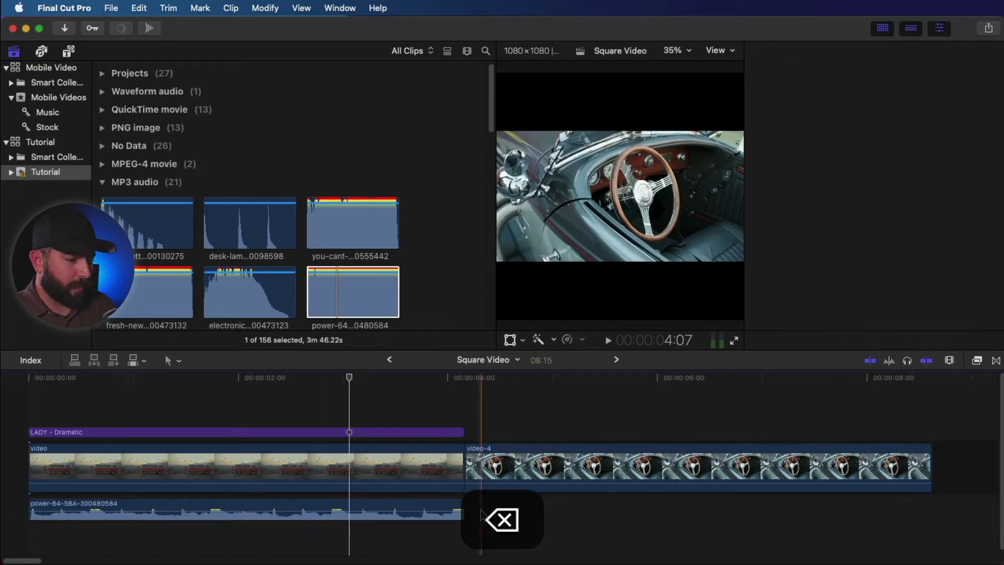
key(Home)
key(space)
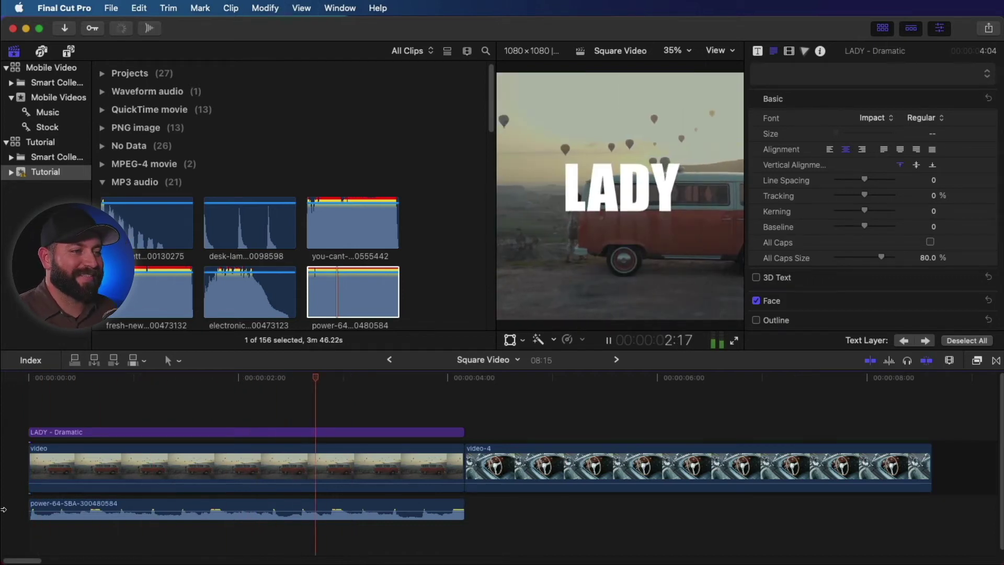
Step: Apply the Comic Vintage effect to the van clip with Color style and Mix lowered to 23.06
click(304, 468)
key(super+5)
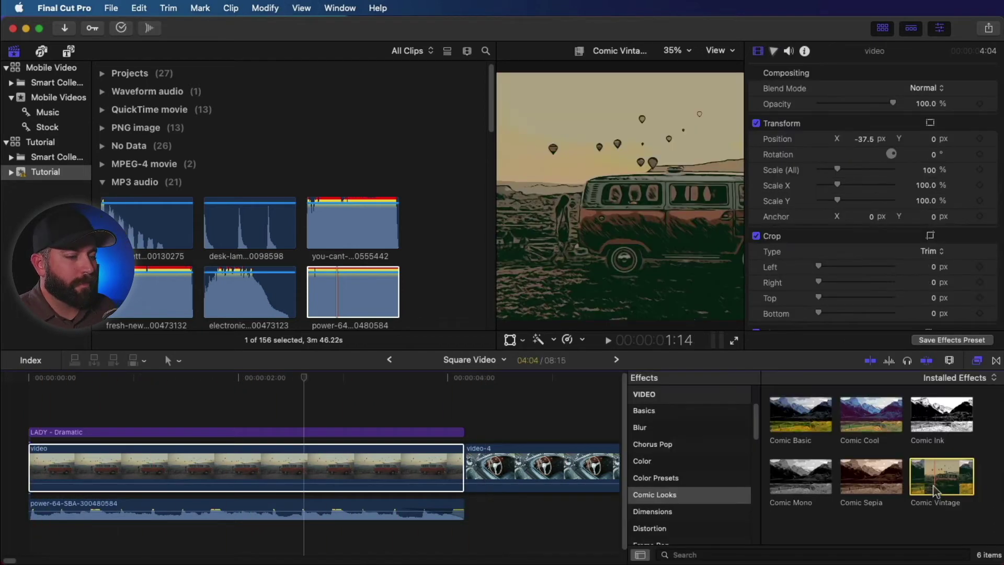
drag(936, 492, 337, 466)
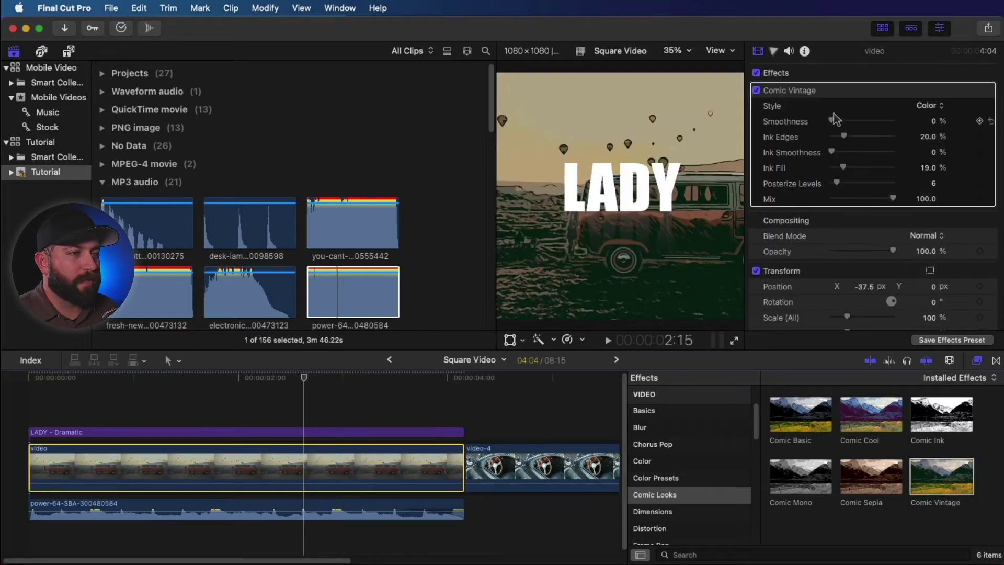
click(935, 110)
click(880, 112)
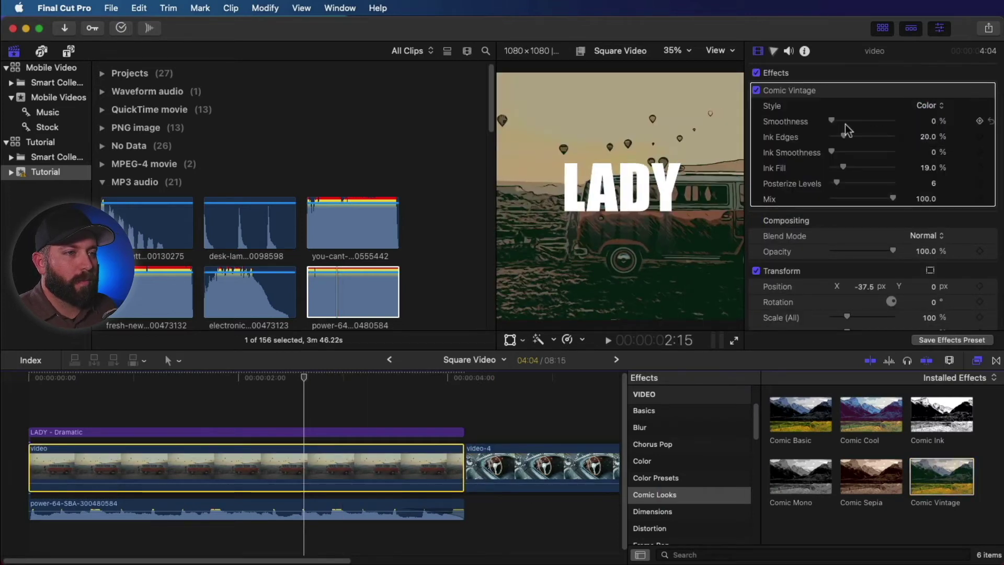
drag(892, 198, 848, 207)
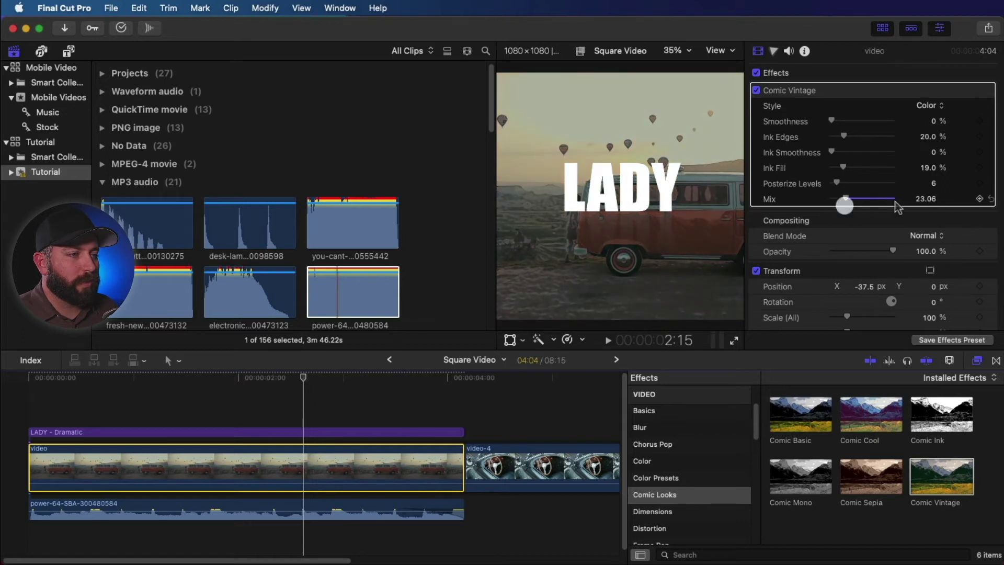
key(space)
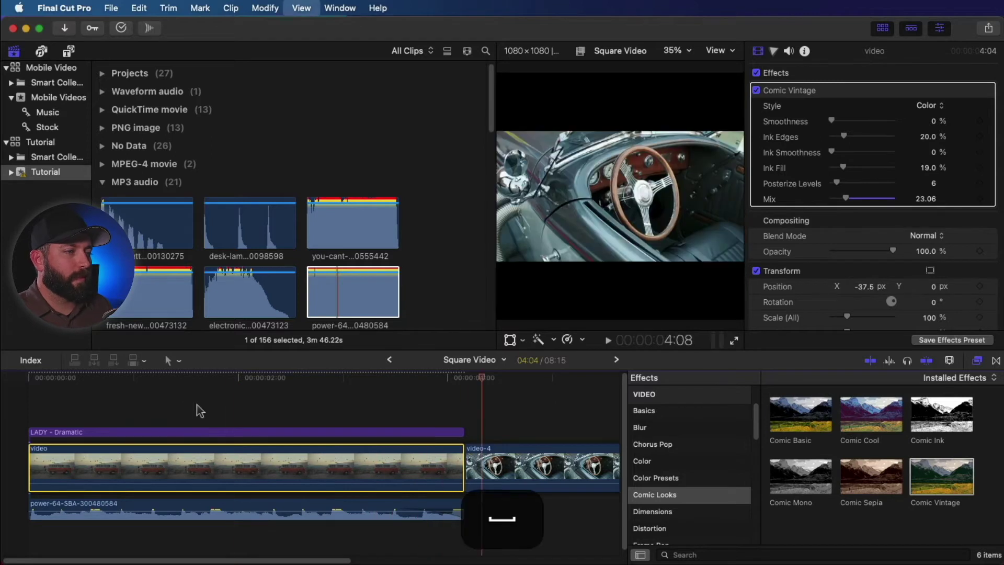
Step: Delete the video-4 clip and play back the edit
click(476, 462)
key(BackSpace)
key(space)
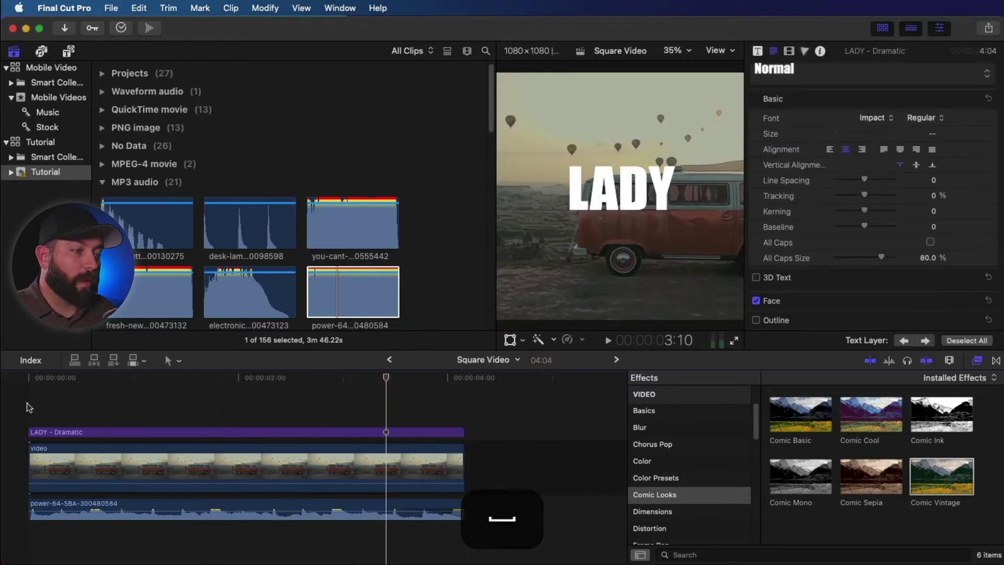
click(988, 28)
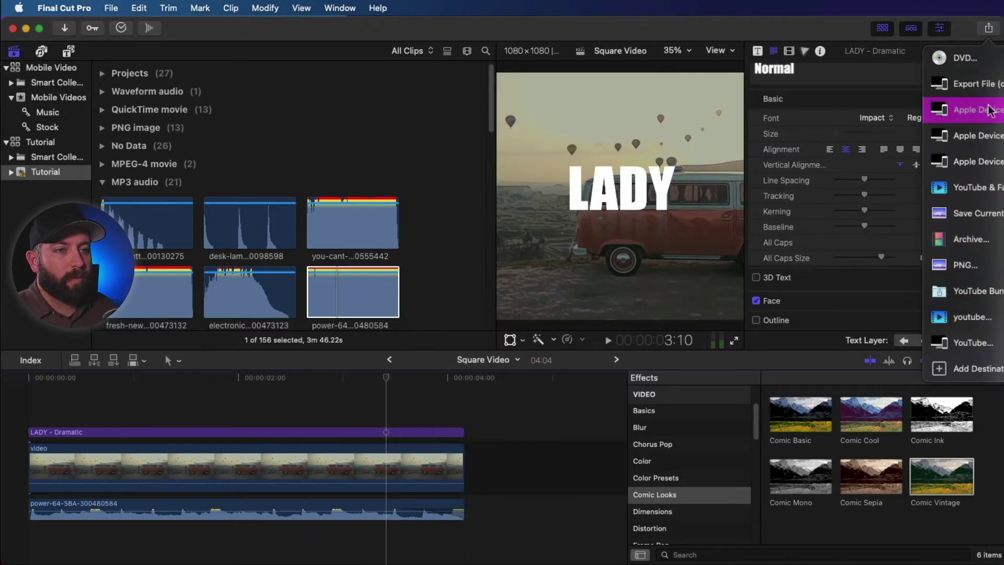
Step: Export Square Video as a 1080 x 1080 Computer-format file to the Desktop and monitor its progress
click(974, 83)
click(617, 131)
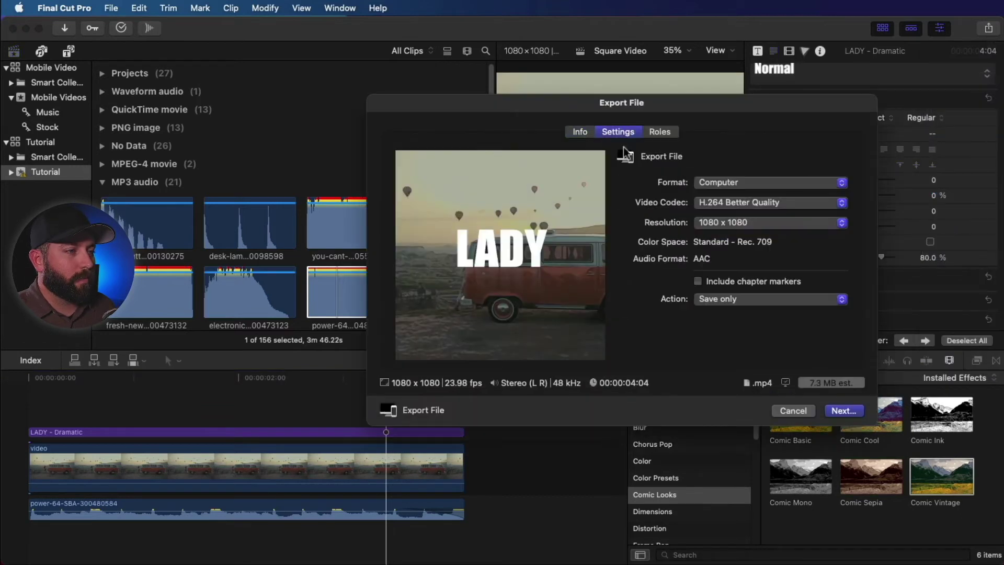
click(735, 186)
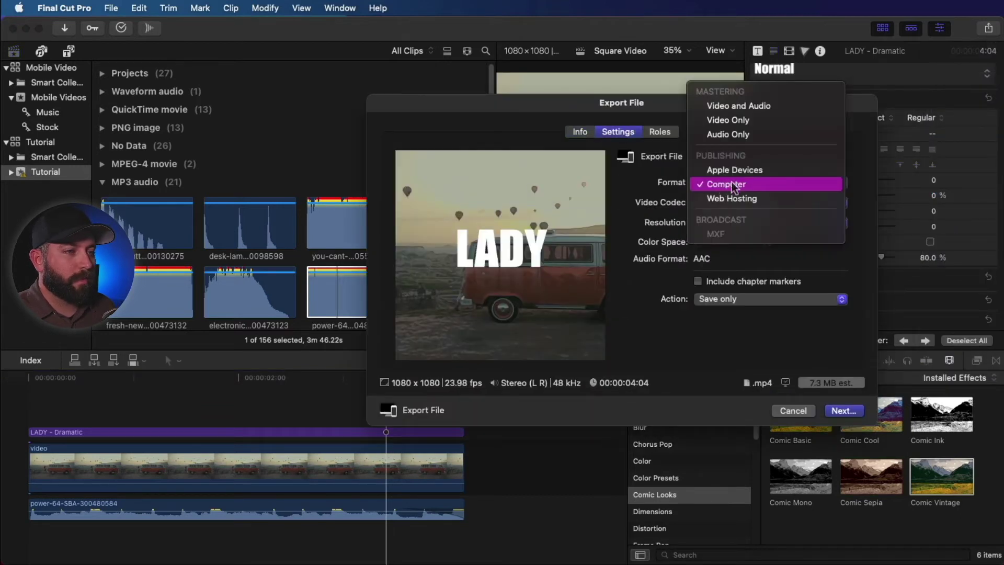
click(734, 184)
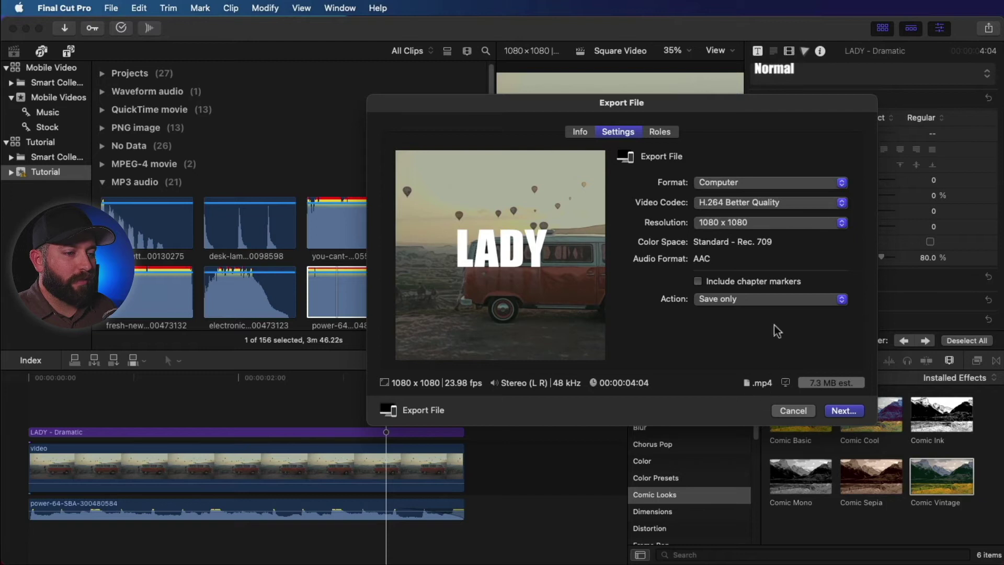
click(767, 223)
click(766, 223)
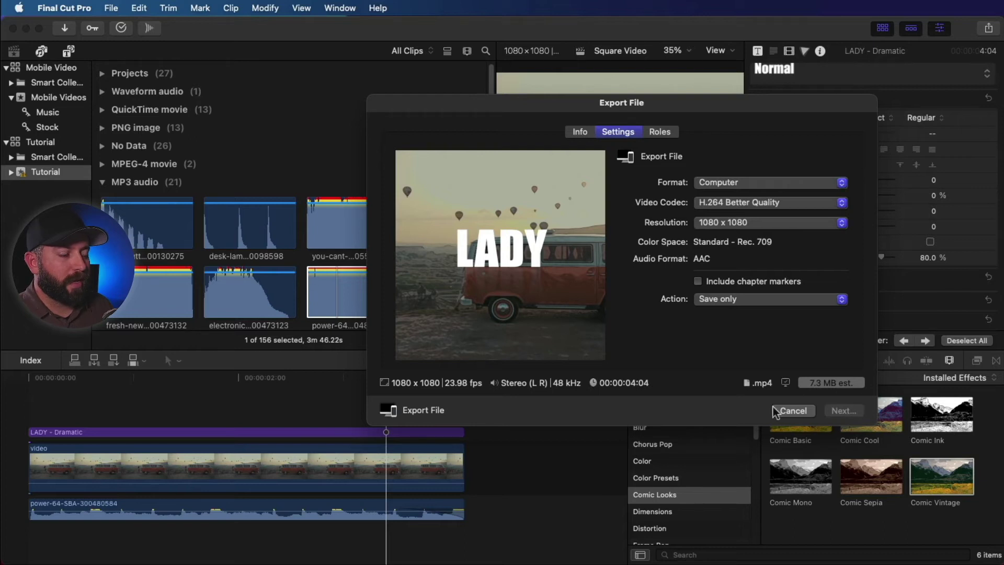
key(Return)
click(852, 391)
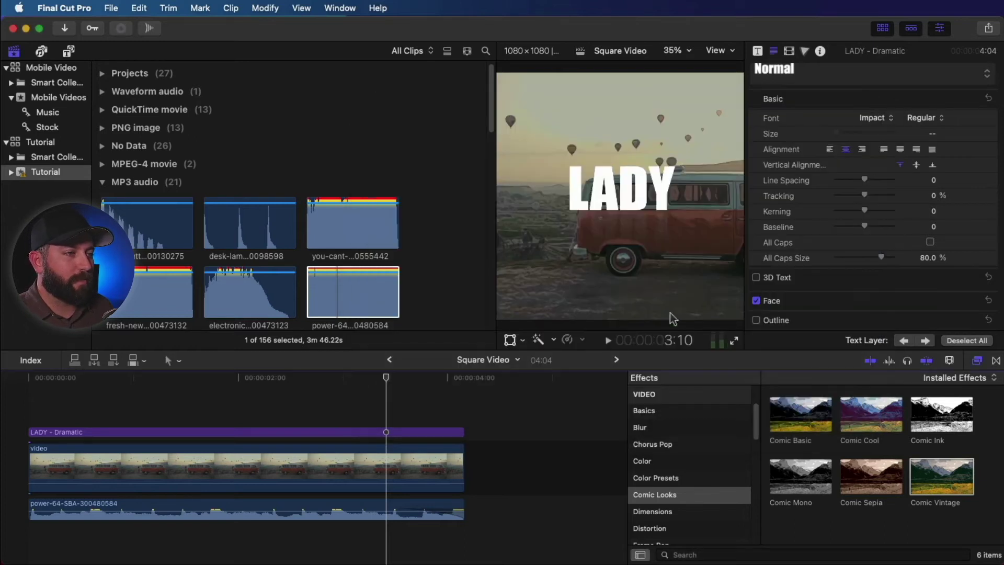
click(119, 27)
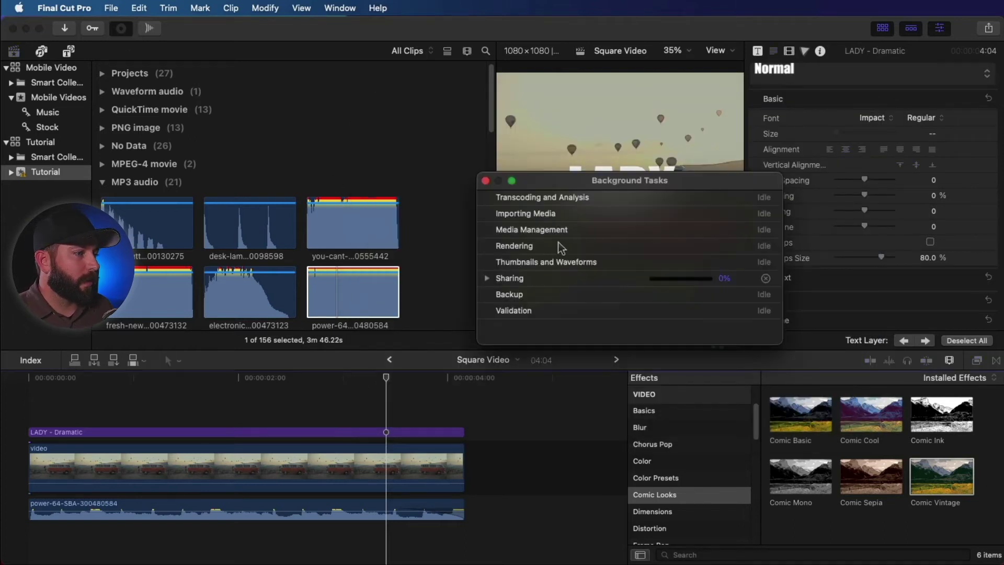
click(485, 277)
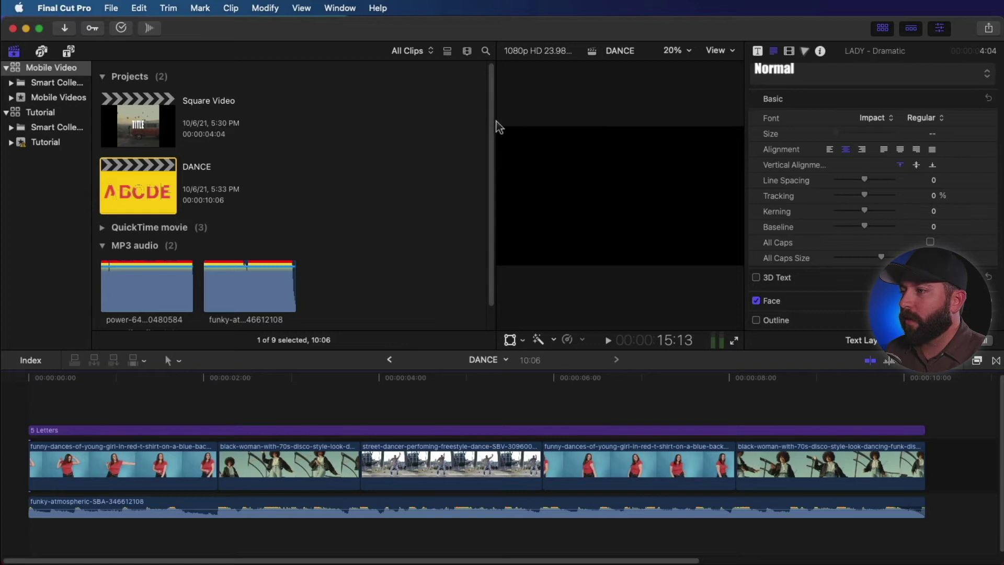
Step: Widen the viewer area and select the DANCE project in the browser
drag(499, 127, 309, 139)
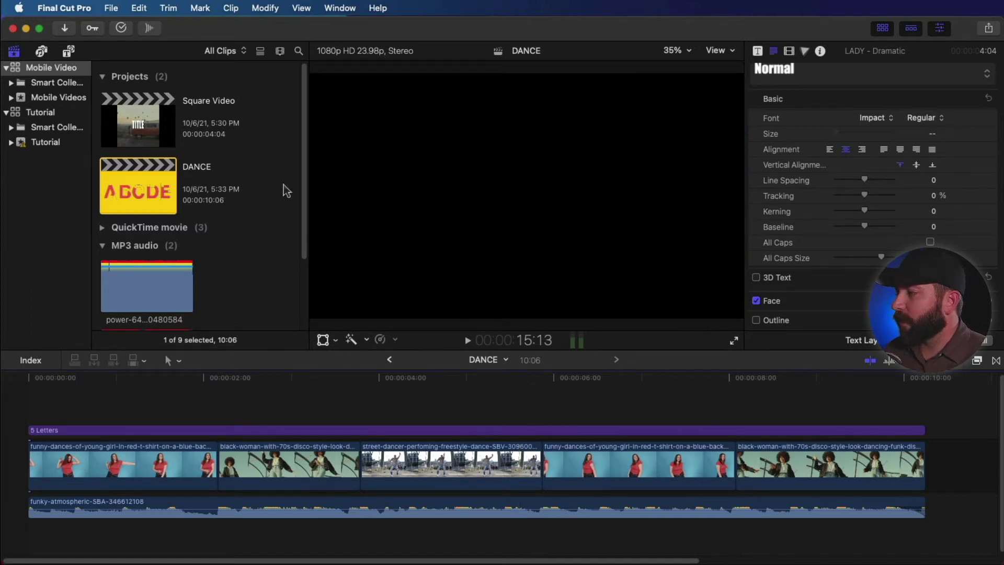
click(141, 199)
Step: Duplicate DANCE as 'DANCE Mobile' in Square 1080x1080 format with Smart Conform on
right_click(145, 202)
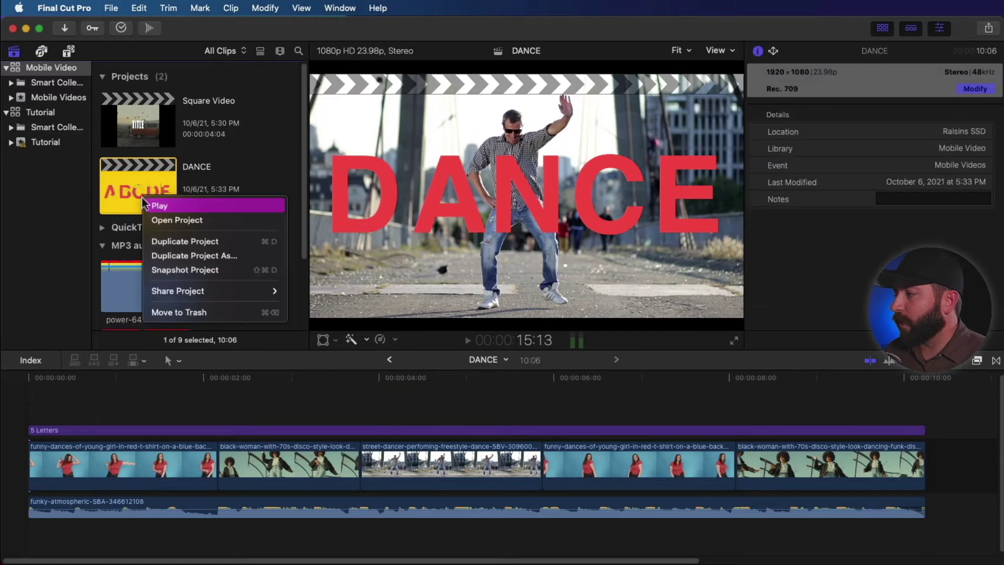
click(214, 256)
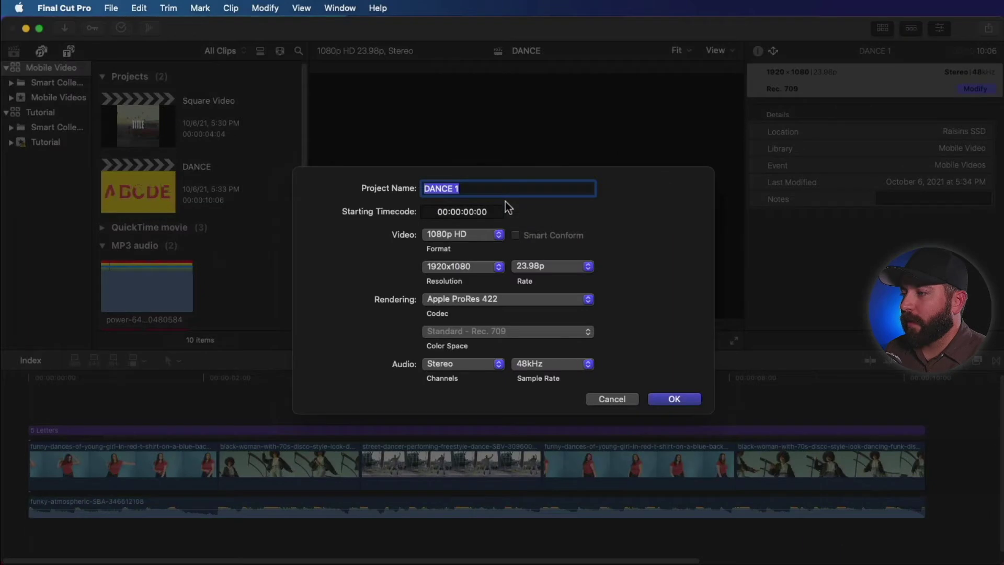
click(513, 189)
key(BackSpace)
text(Mobile)
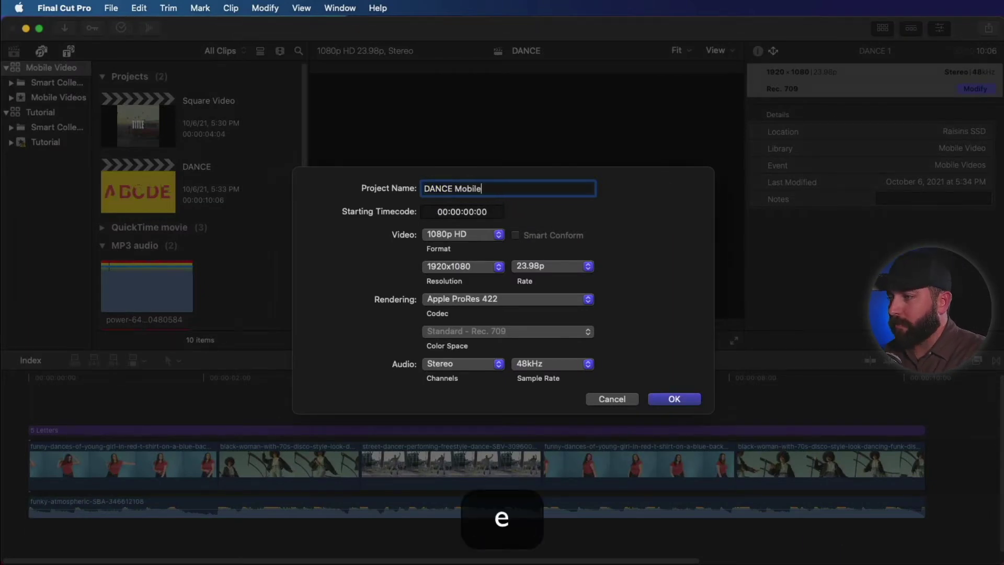
click(462, 235)
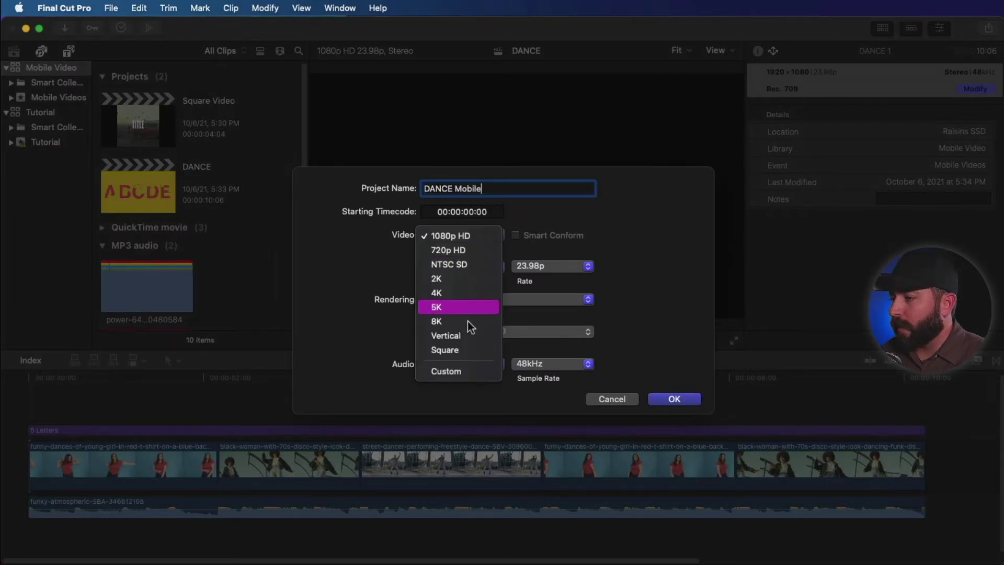
click(456, 350)
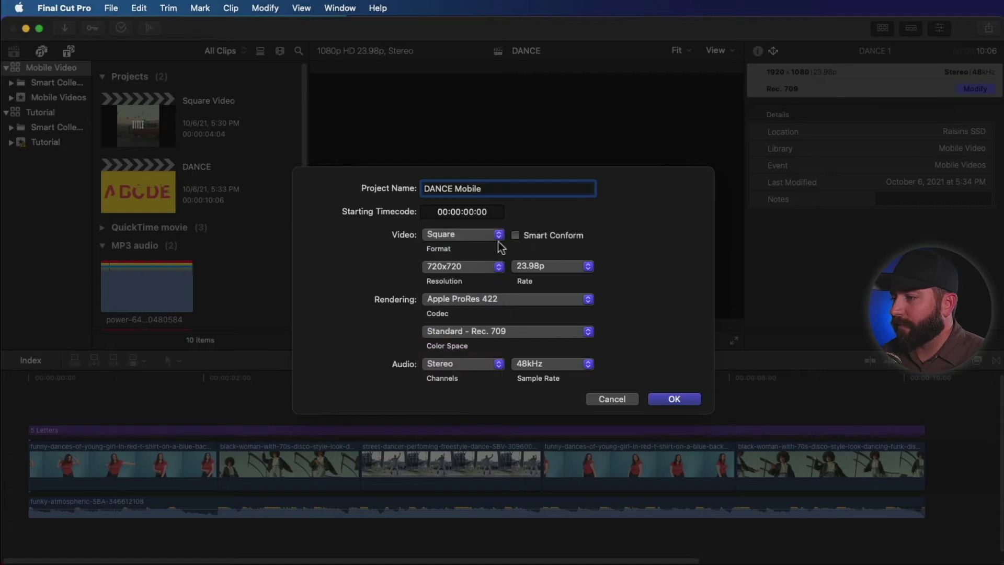
click(494, 268)
click(472, 284)
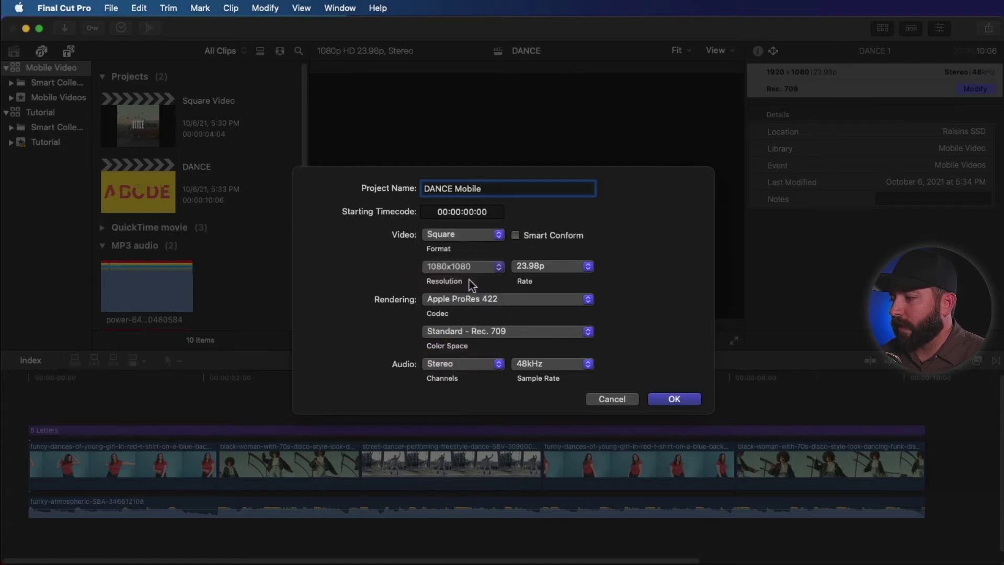
click(515, 235)
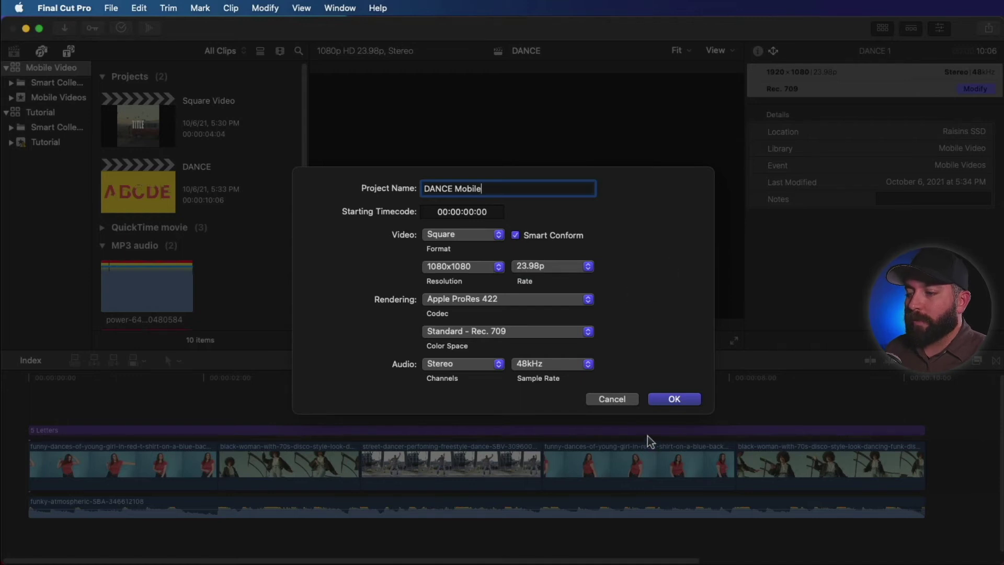
click(661, 404)
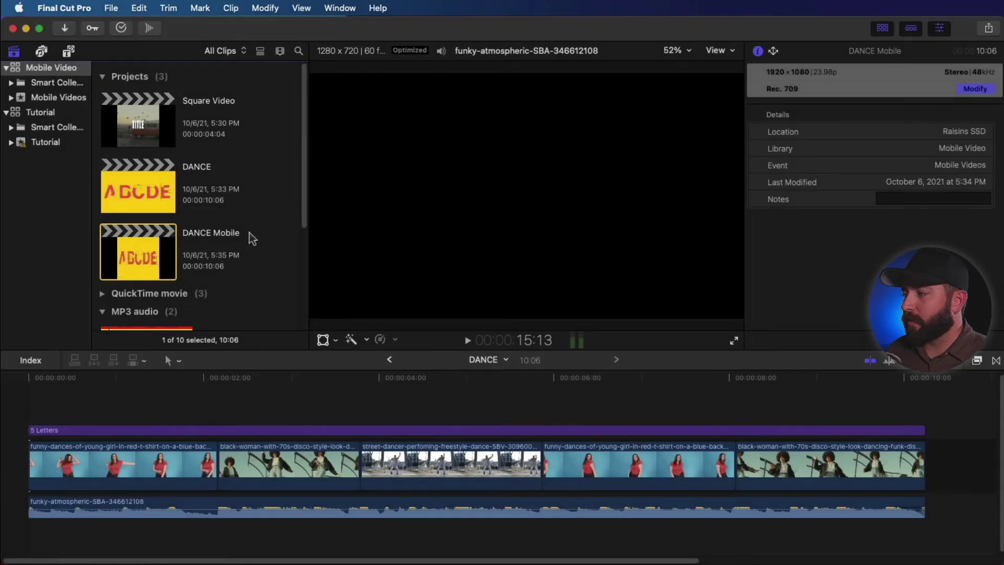
Step: Open DANCE Mobile, select the 5 Letters title and hide the inspector with Cmd-4
double_click(152, 248)
click(32, 430)
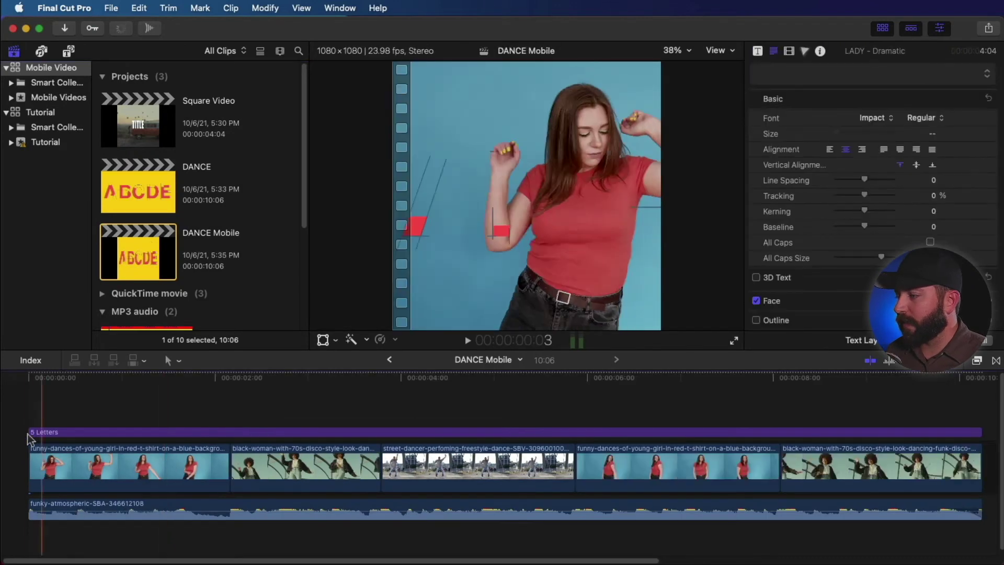
key(cmd+4)
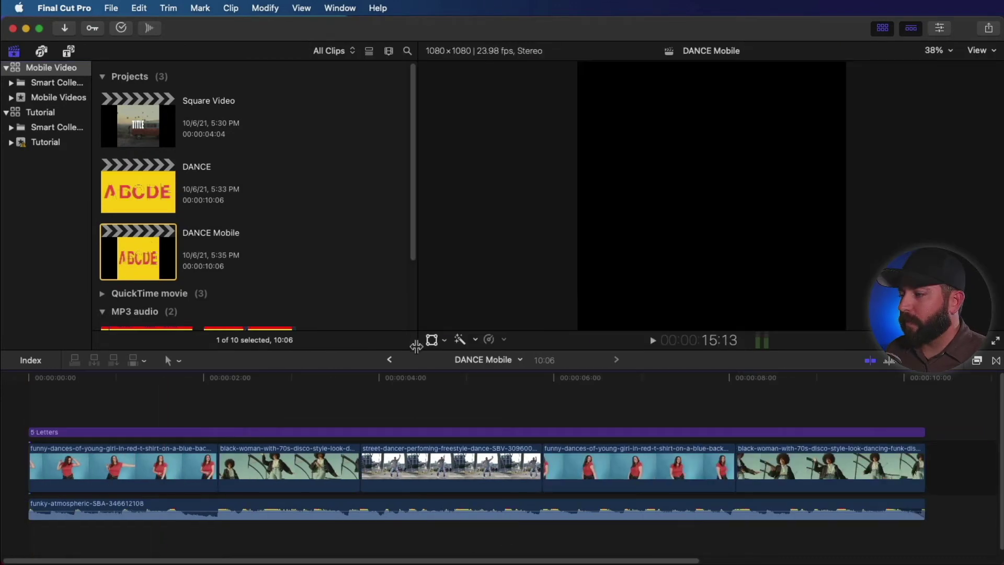
Step: Enlarge the viewer and play the edit from the start to review it
drag(415, 350, 415, 399)
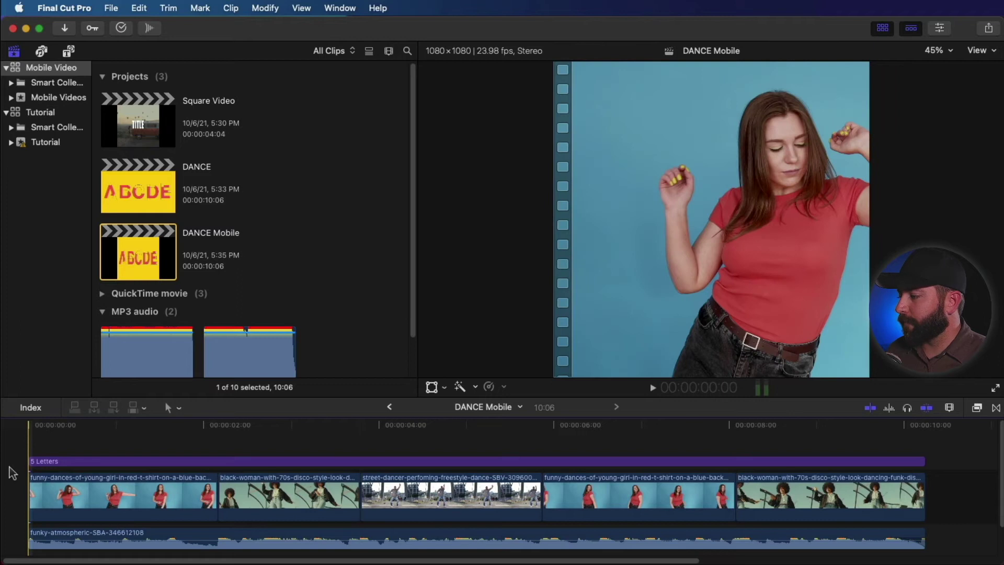
scroll(11, 473, down, 2)
key(space)
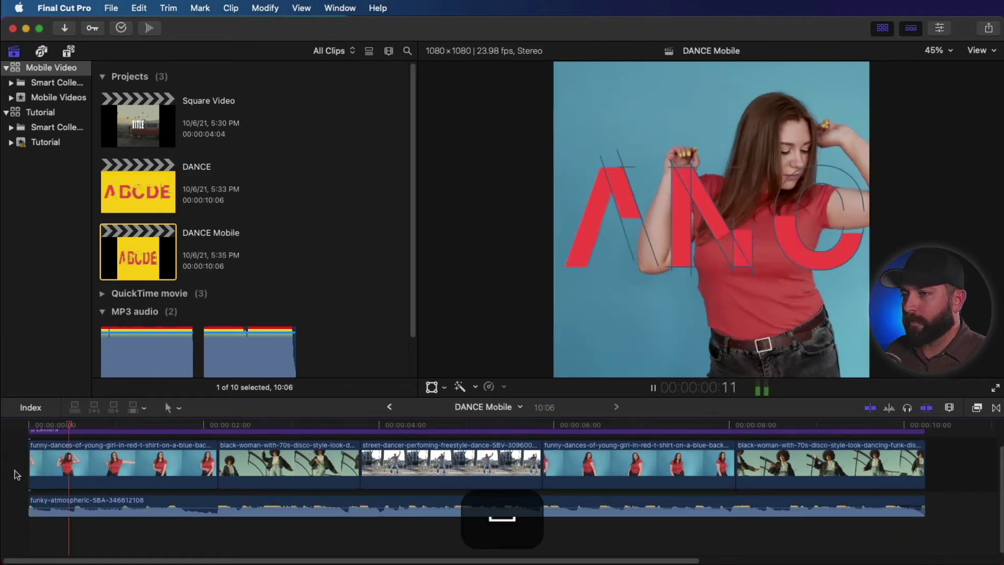
scroll(18, 475, up, 2)
scroll(18, 474, left, 1)
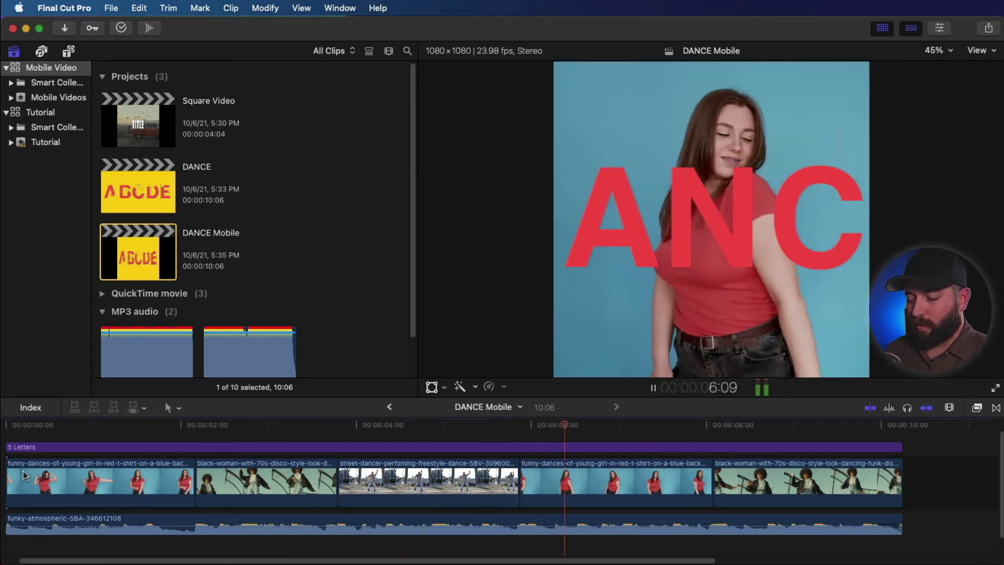
key(XF86AudioRaiseVolume)
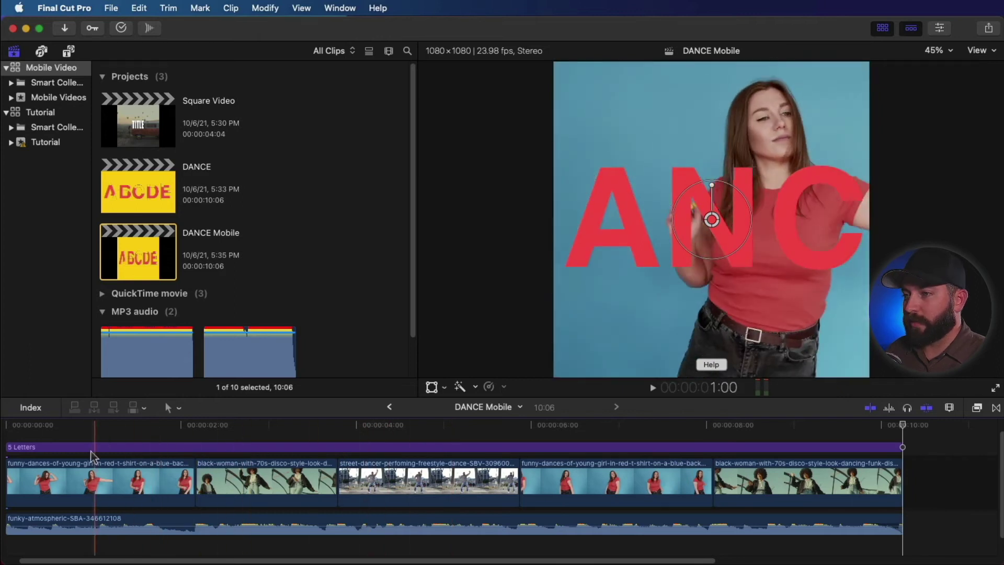
Step: Shrink the 5 Letters DANCE title with its on-screen scale control to fit the frame
click(212, 447)
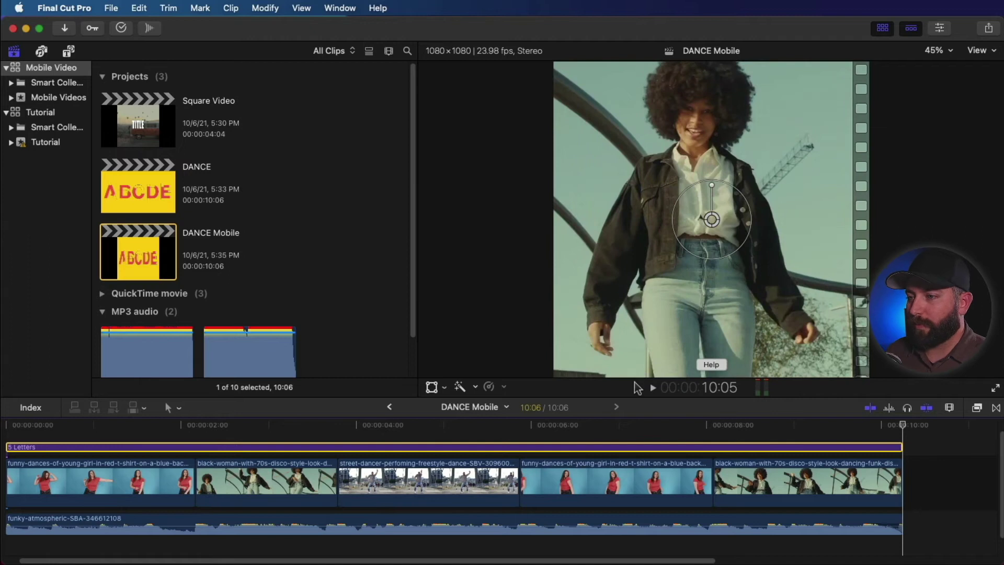
click(414, 445)
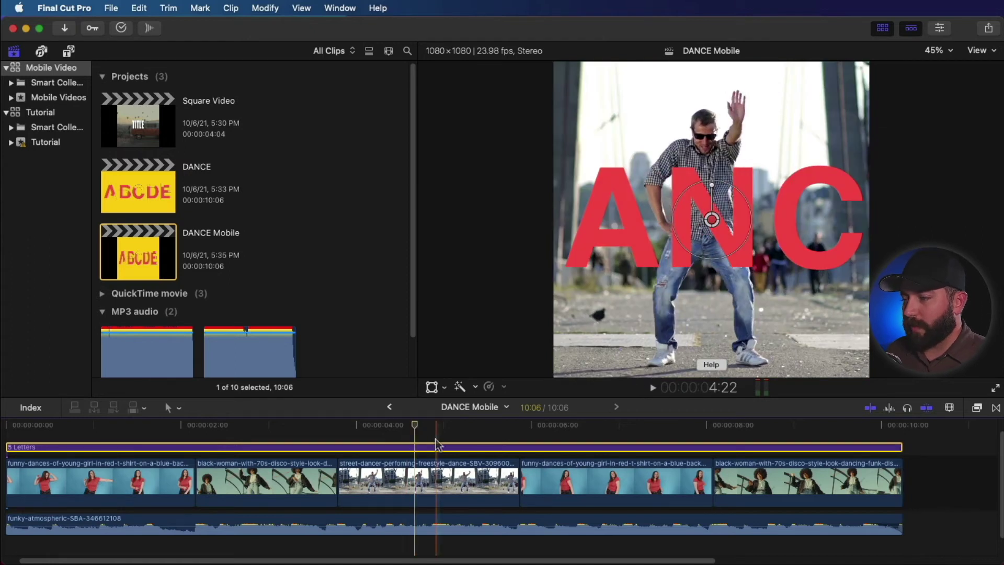
drag(738, 195, 737, 195)
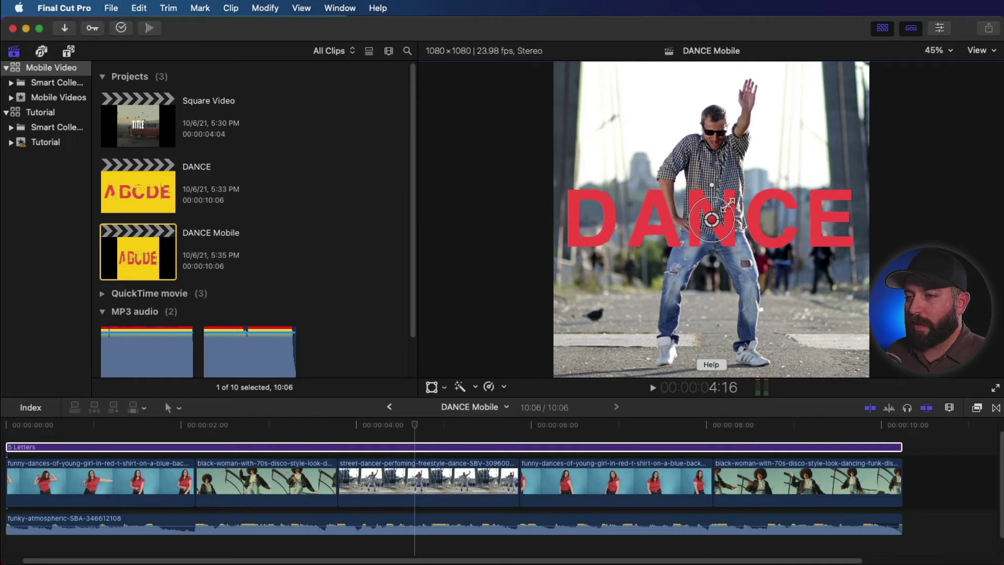
click(26, 447)
scroll(26, 447, left, 2)
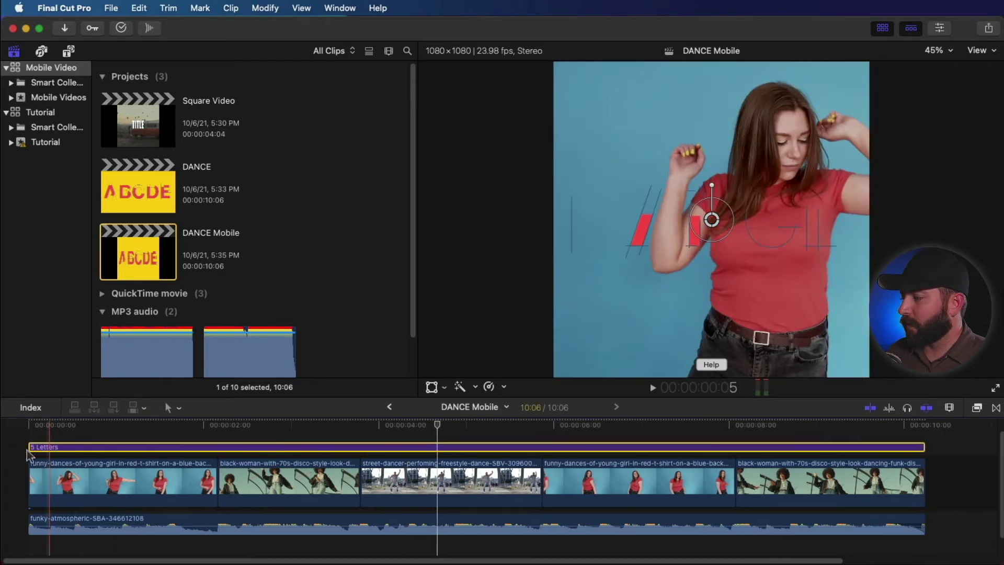
Step: Change the DANCE project's settings to Square video format at 1080x1080 resolution
key(space)
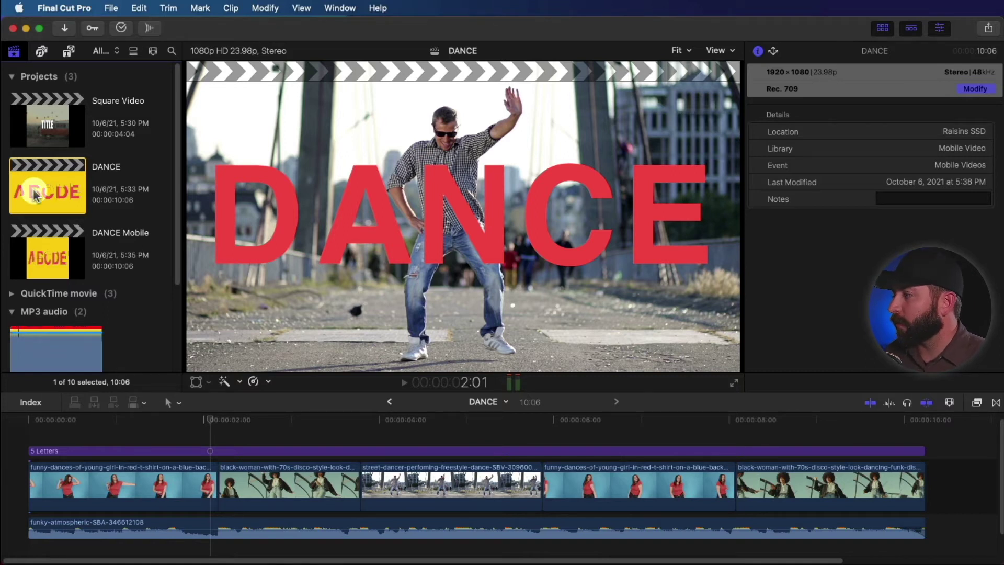
click(975, 90)
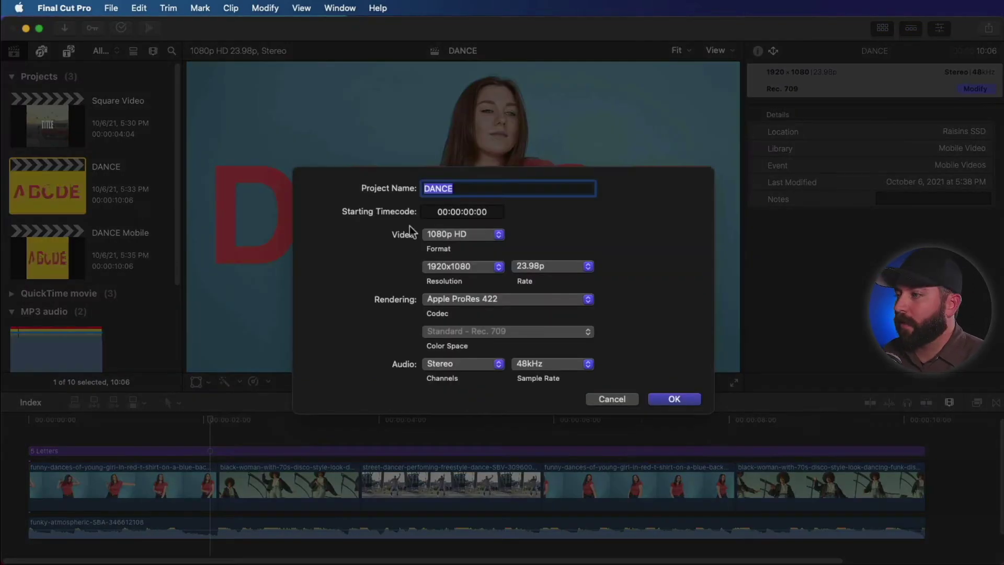
click(476, 266)
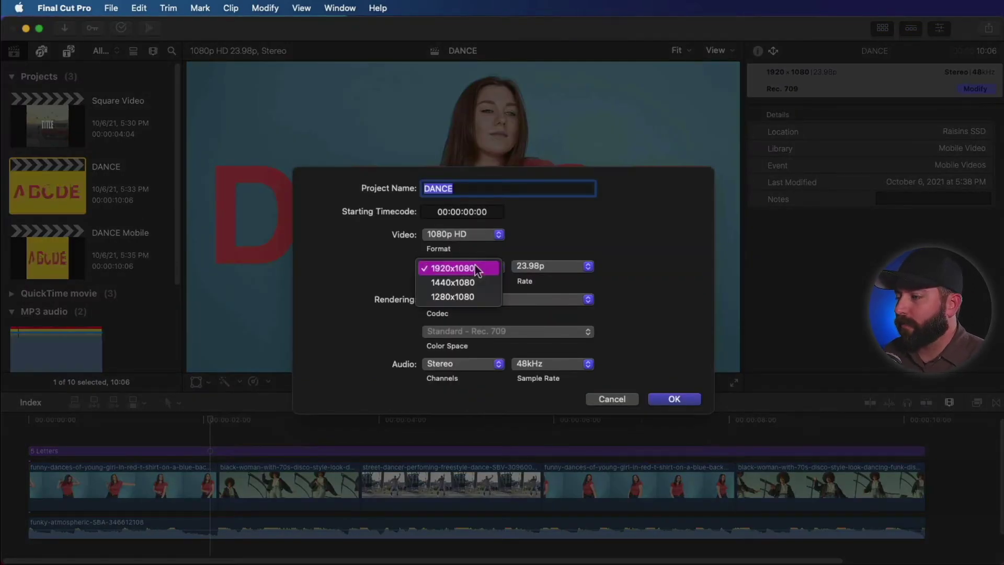
click(501, 236)
click(500, 236)
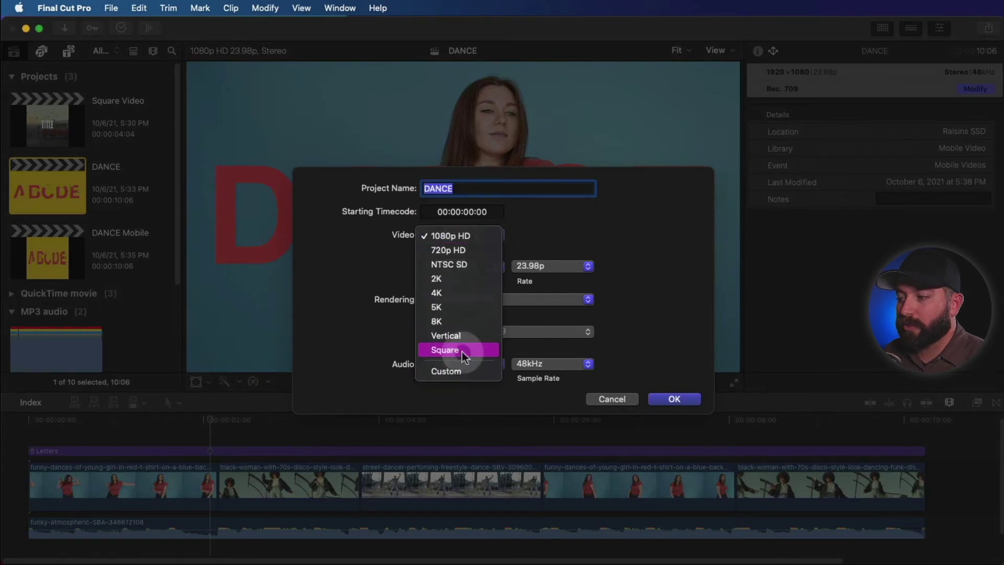
click(462, 350)
click(497, 269)
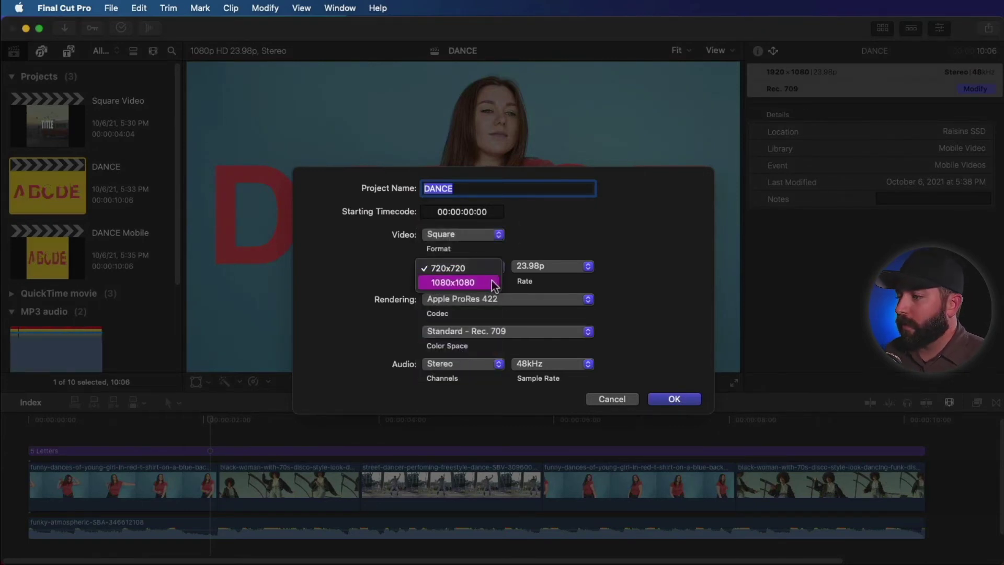
click(487, 283)
click(673, 399)
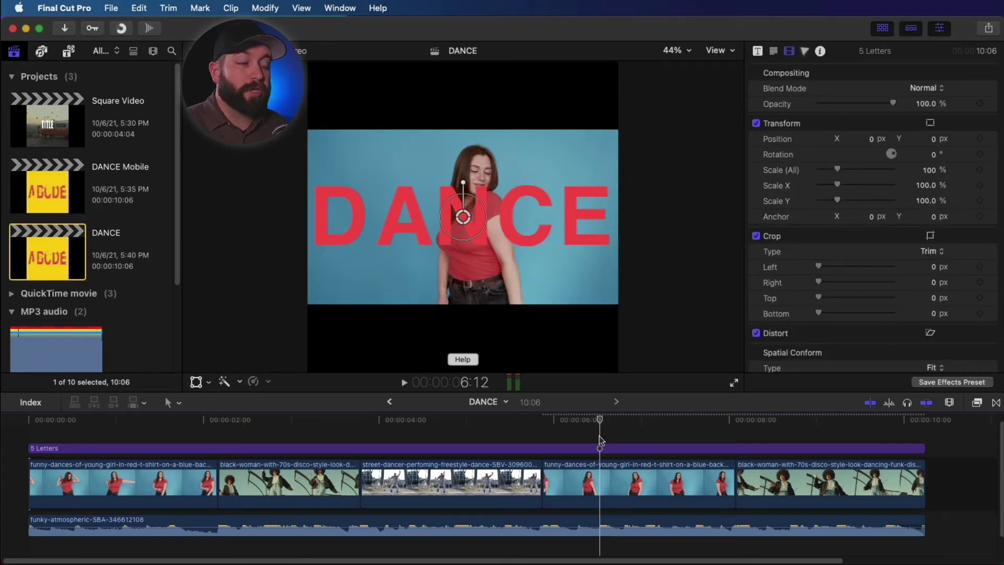
Step: Combine all five video clips into a compound clip named DANCE Clip
click(806, 439)
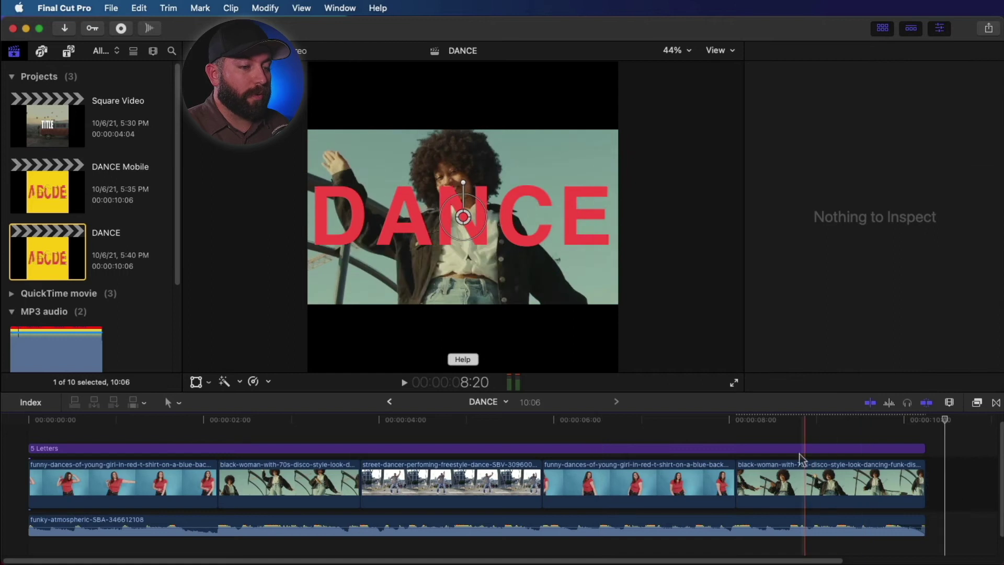
drag(957, 461, 185, 495)
right_click(183, 494)
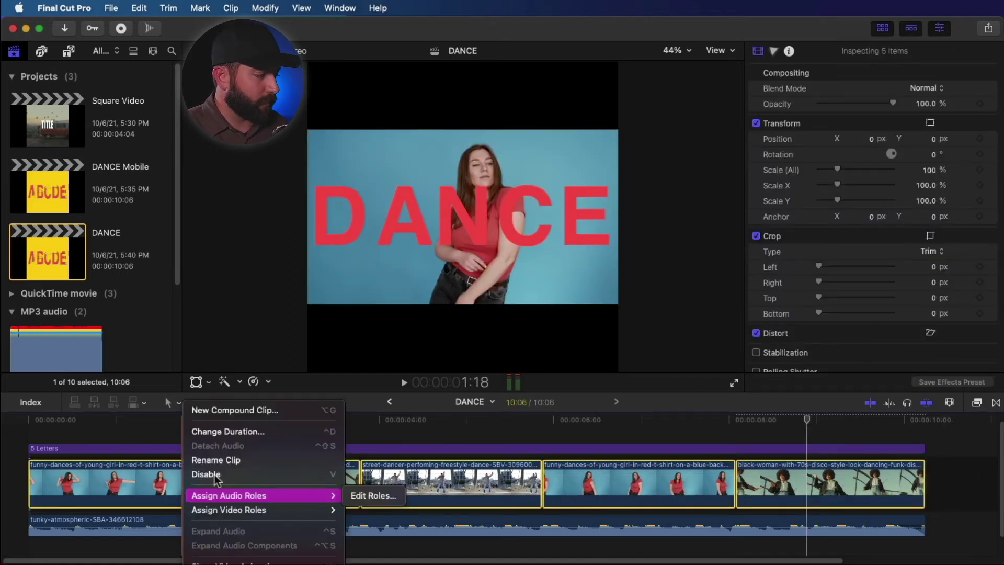
click(228, 411)
key(Return)
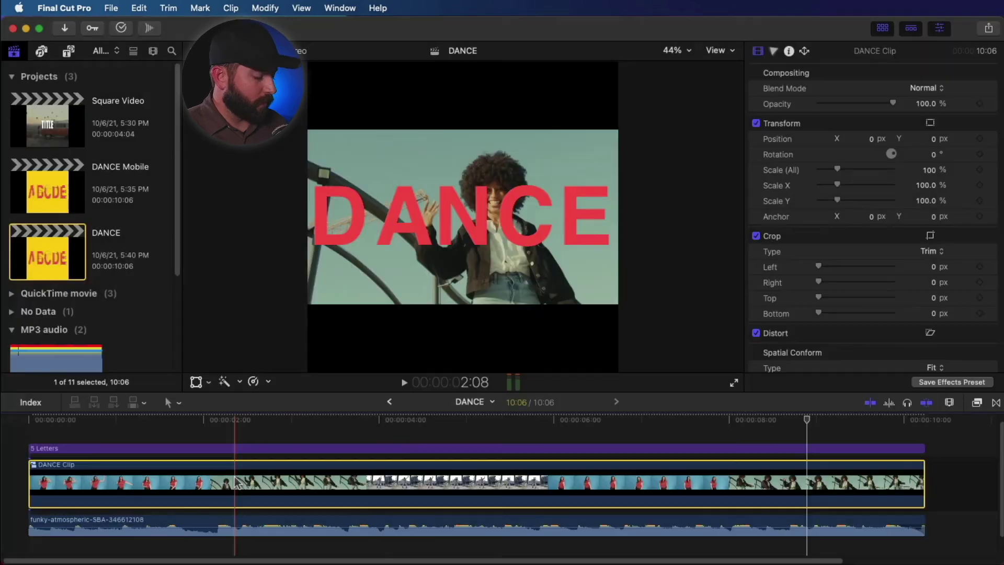
Step: Stack a DANCE Clip copy, scale the background clip to about 180% and 20% opacity
drag(234, 485, 220, 443)
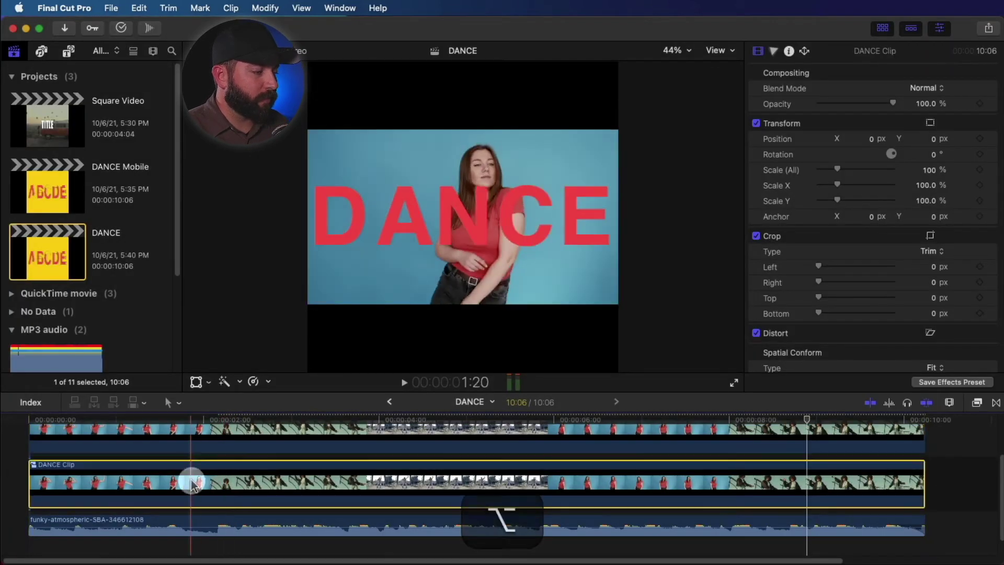
drag(191, 483, 193, 478)
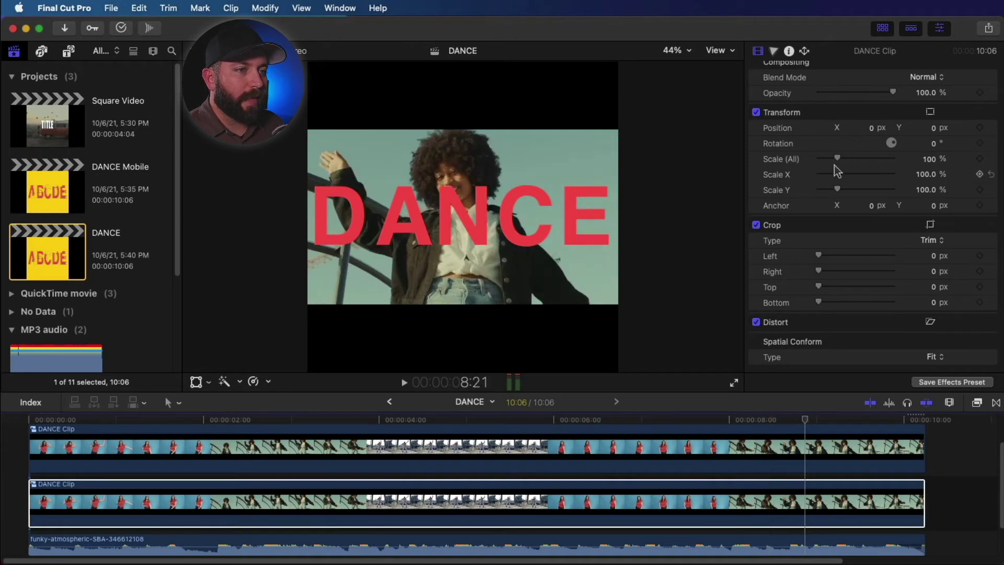
drag(838, 159, 852, 159)
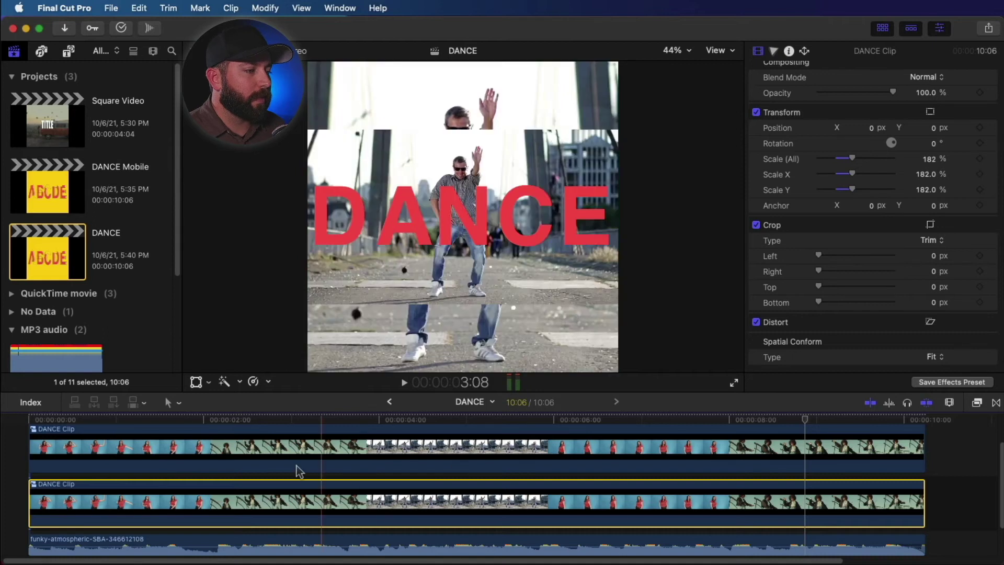
key(space)
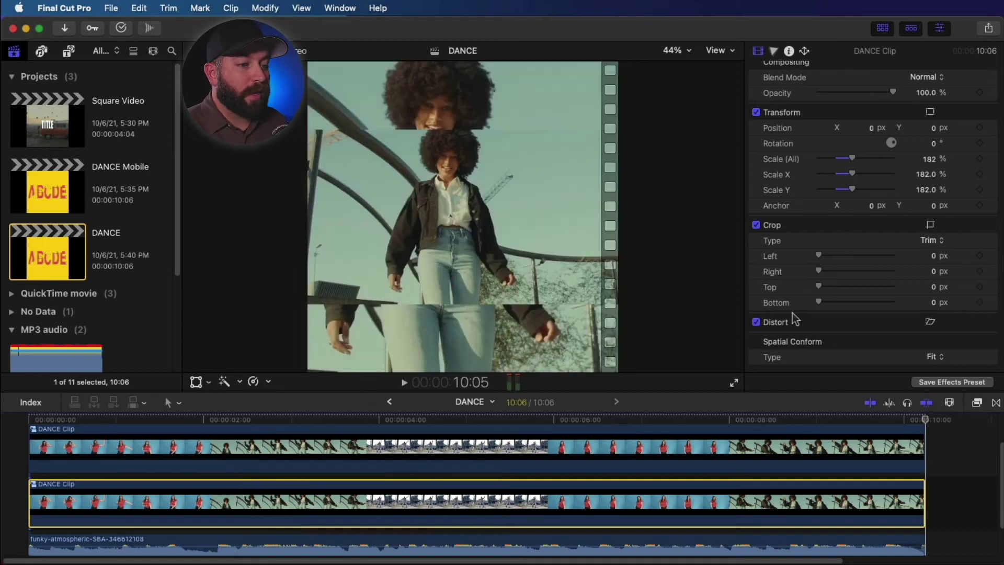
scroll(795, 318, up, 1)
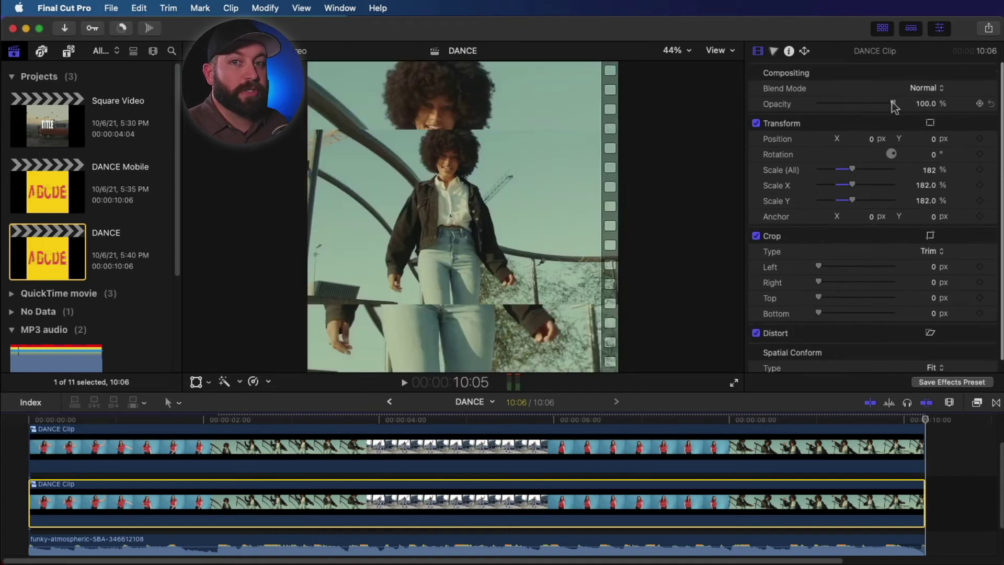
drag(888, 105, 835, 104)
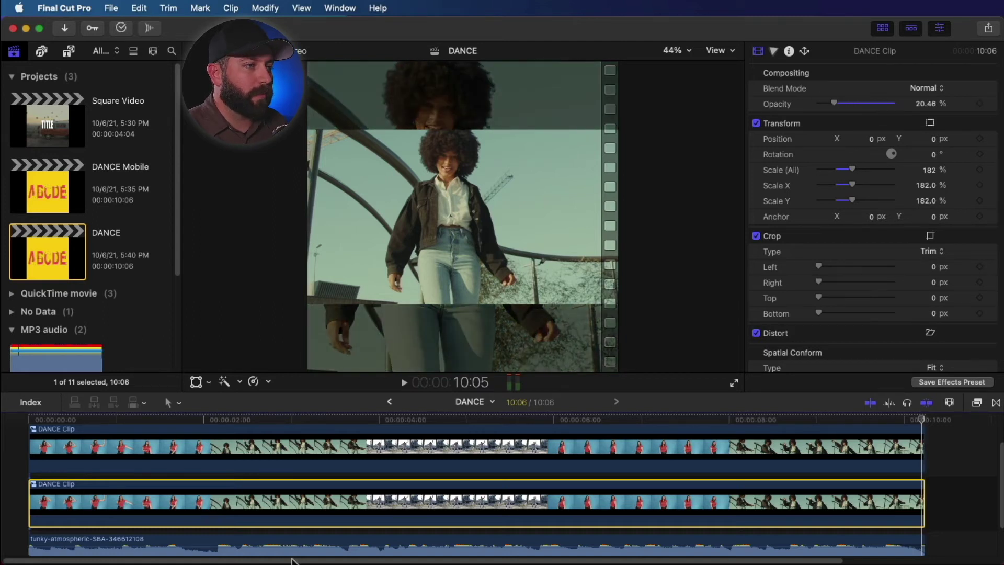
key(space)
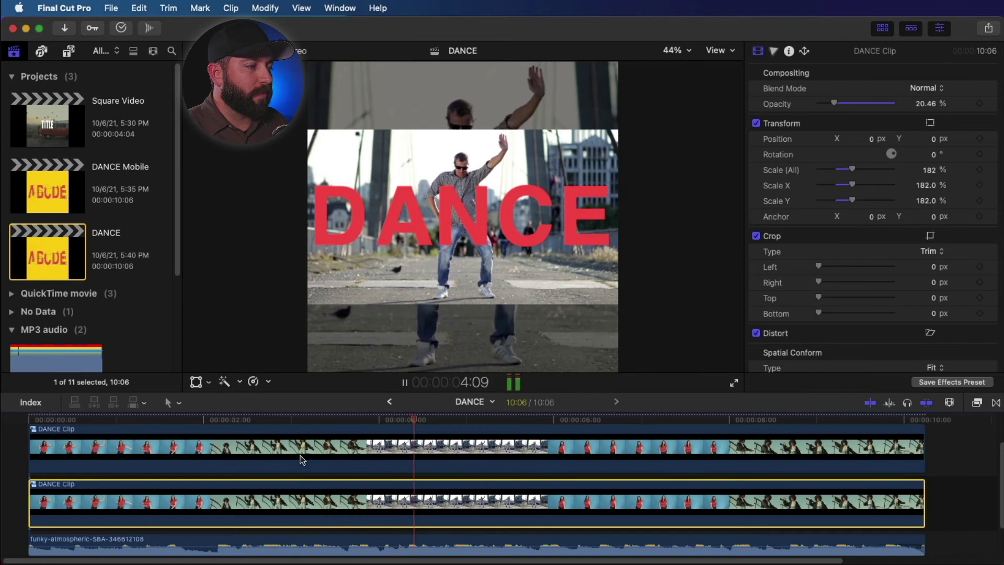
Step: Apply a Gaussian blur to the background clip with an amount of about 6
click(949, 402)
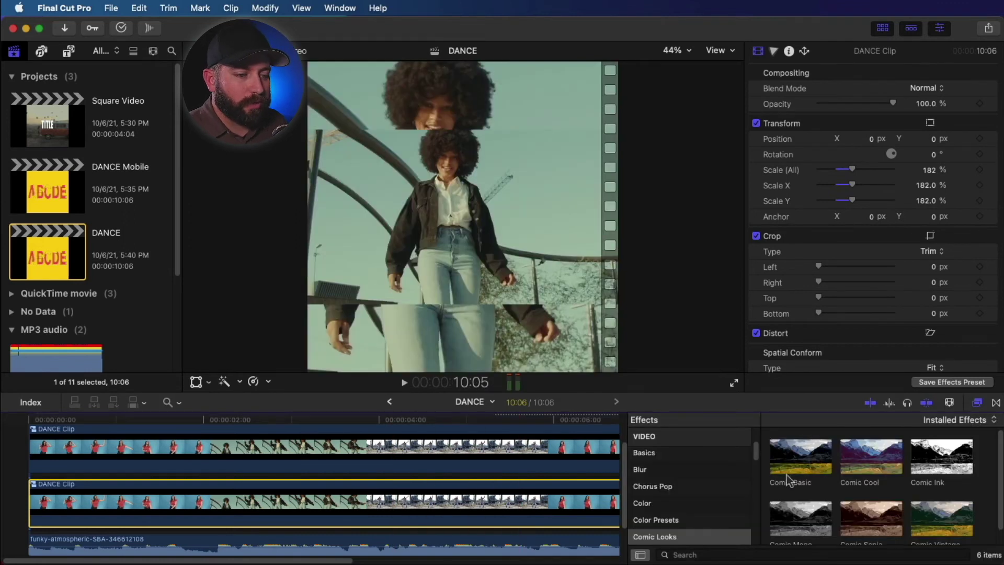
click(684, 469)
drag(939, 447, 544, 505)
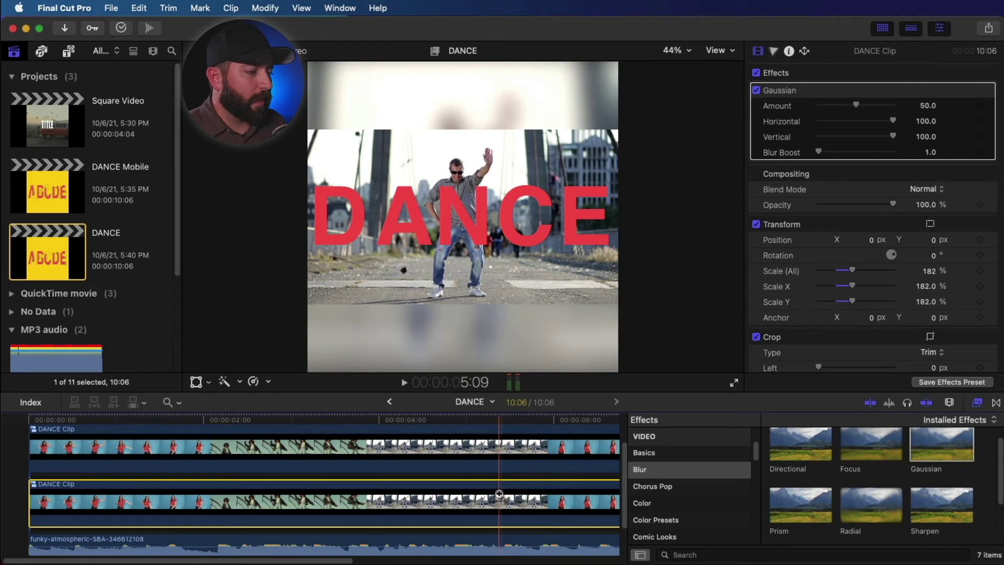
key(a)
click(976, 402)
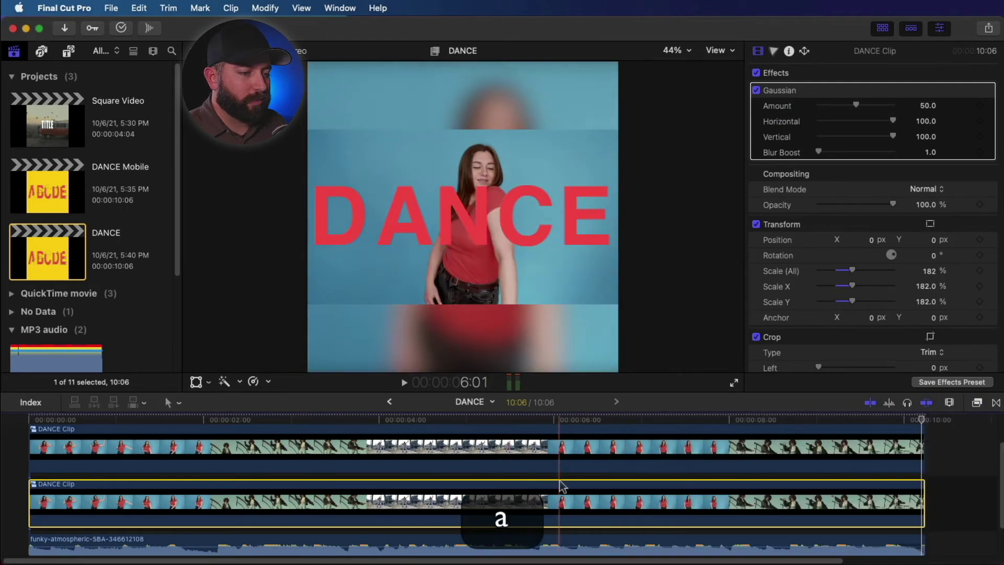
drag(854, 107, 823, 112)
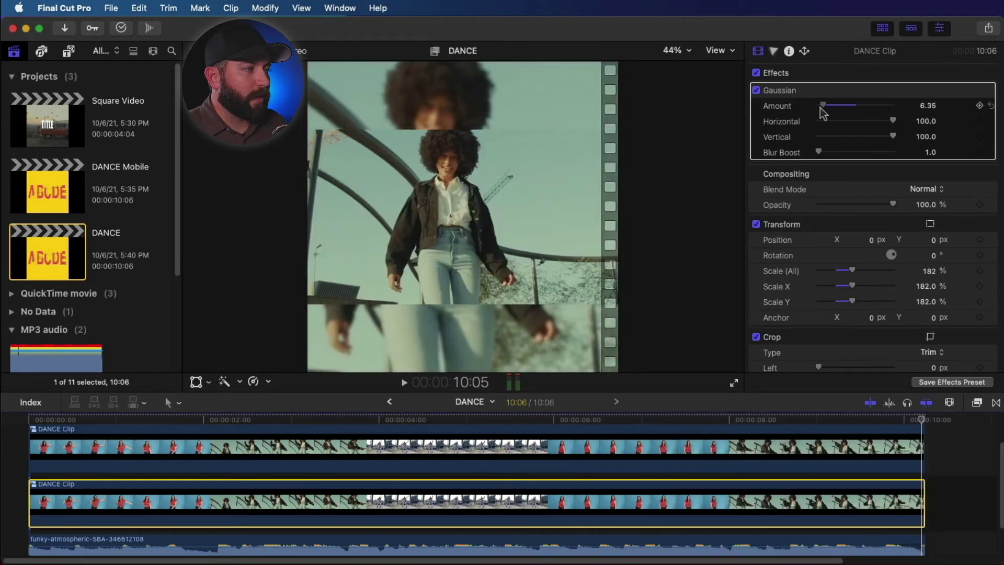
key(space)
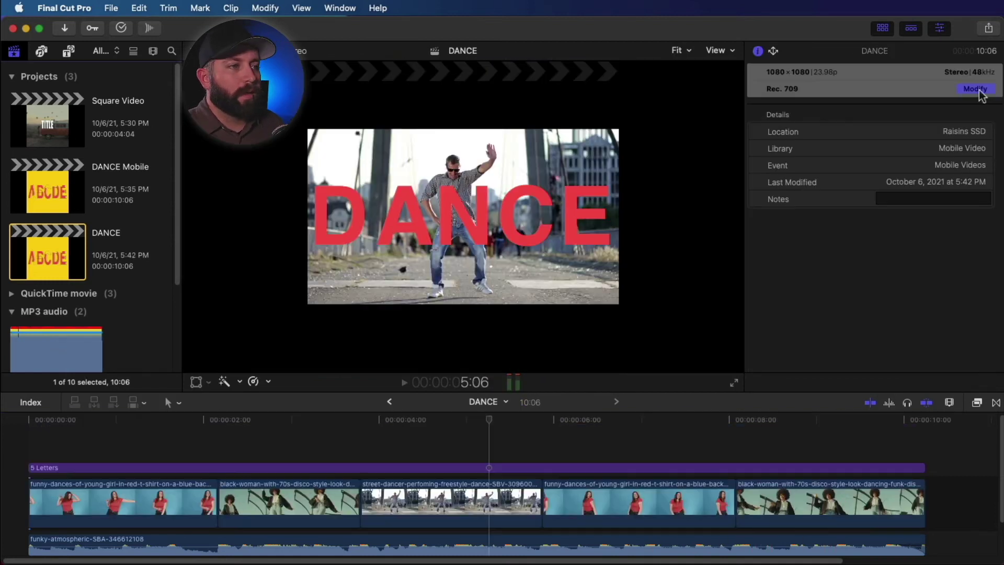
Step: Switch the DANCE project's video format to Vertical
click(978, 90)
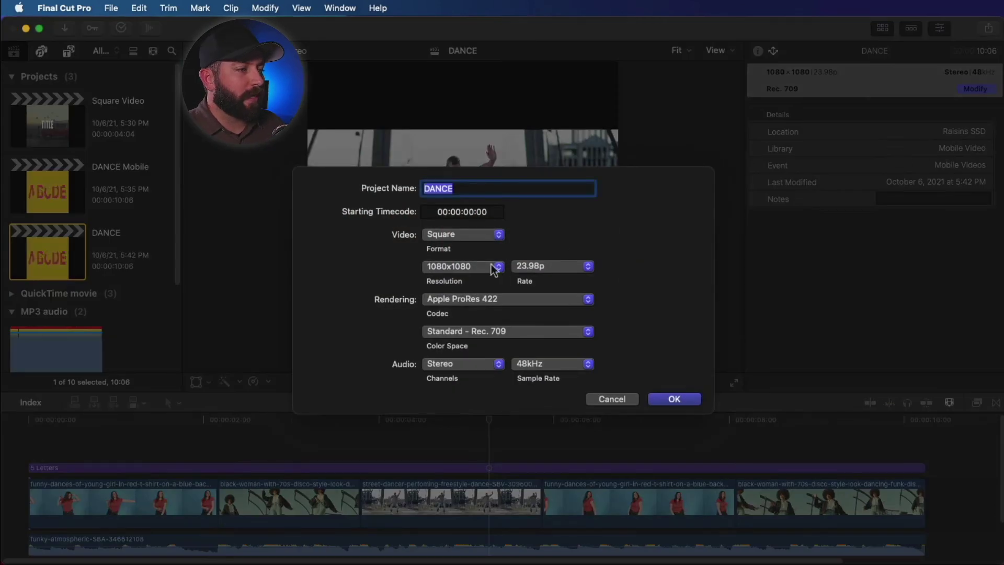
click(499, 237)
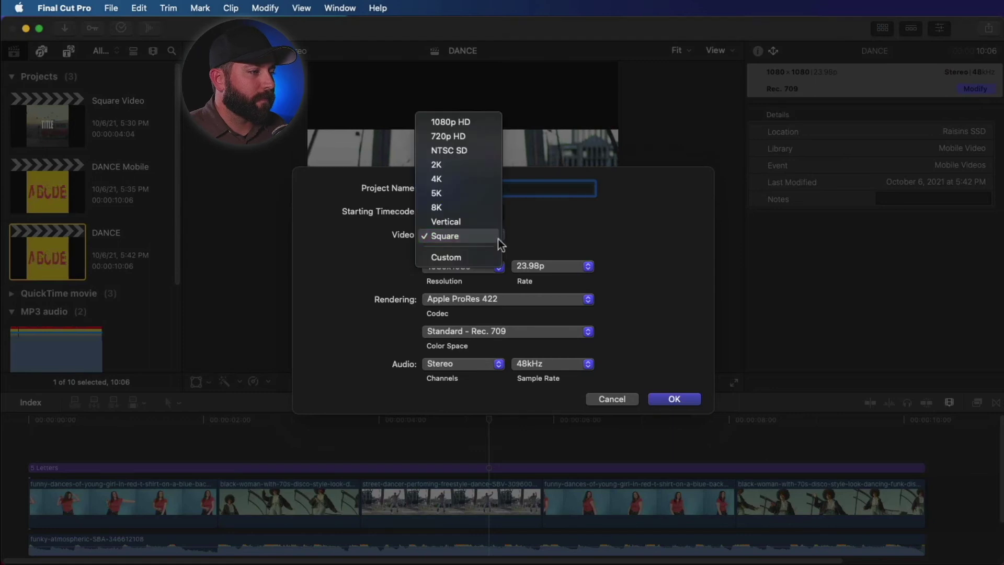
click(477, 222)
click(672, 399)
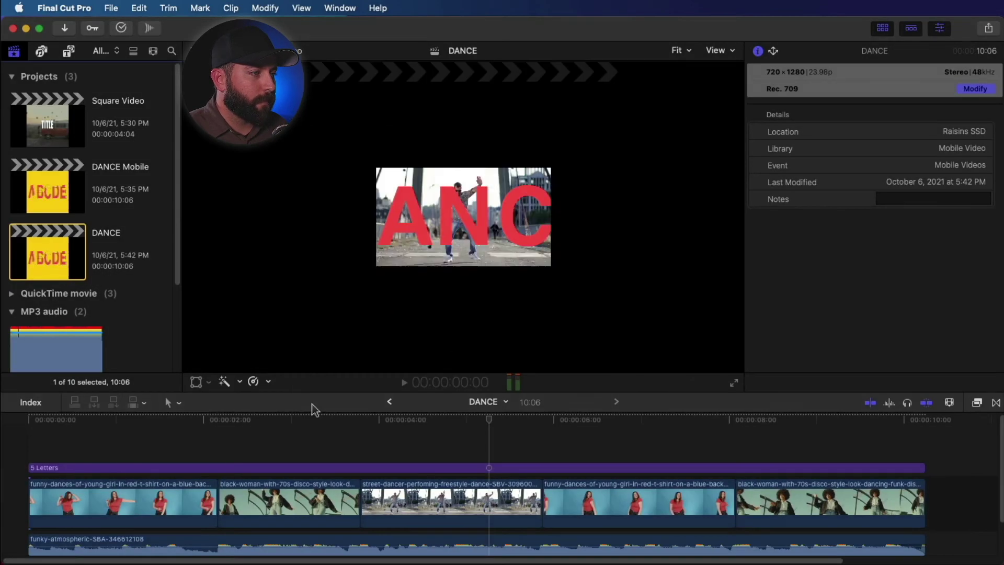
Step: Try moving the DANCE title above the video, preview it, then undo the move
click(258, 467)
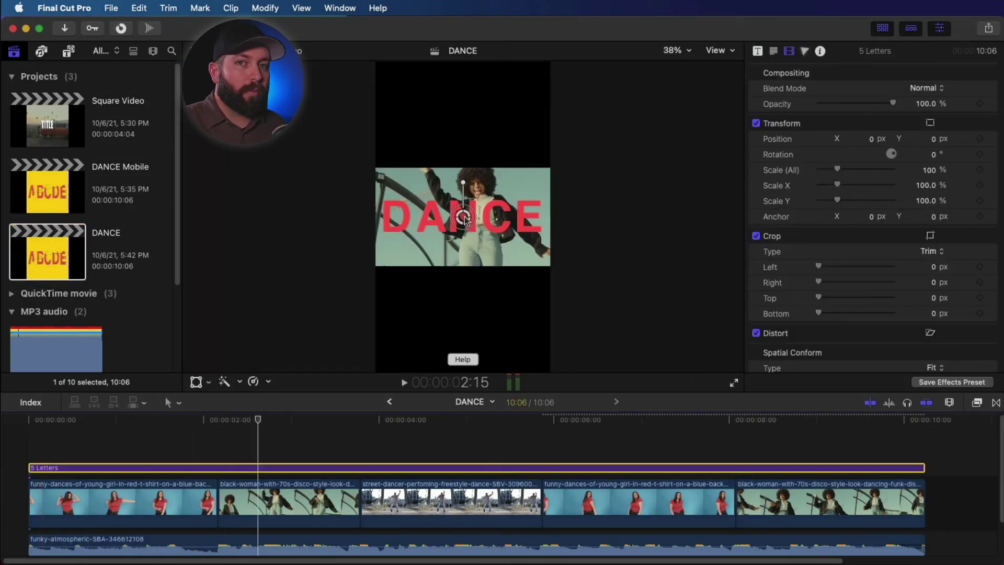
drag(467, 220, 467, 121)
key(d)
key(space)
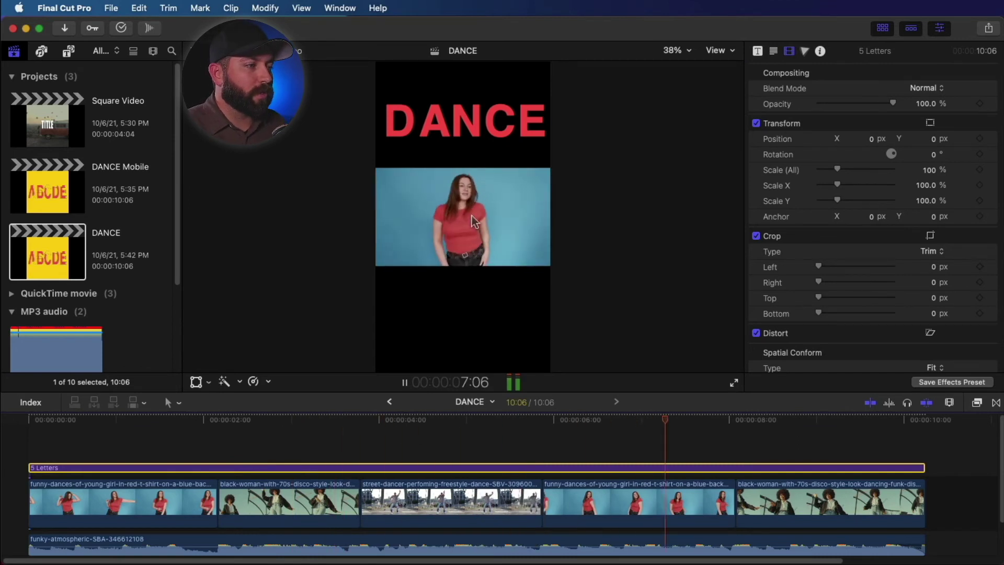
key(space)
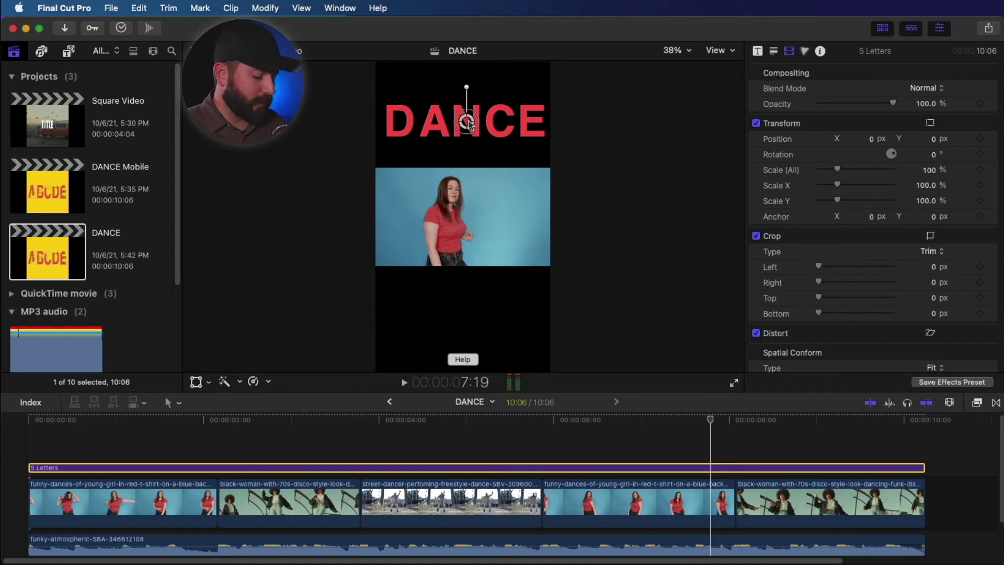
key(super+z)
click(389, 205)
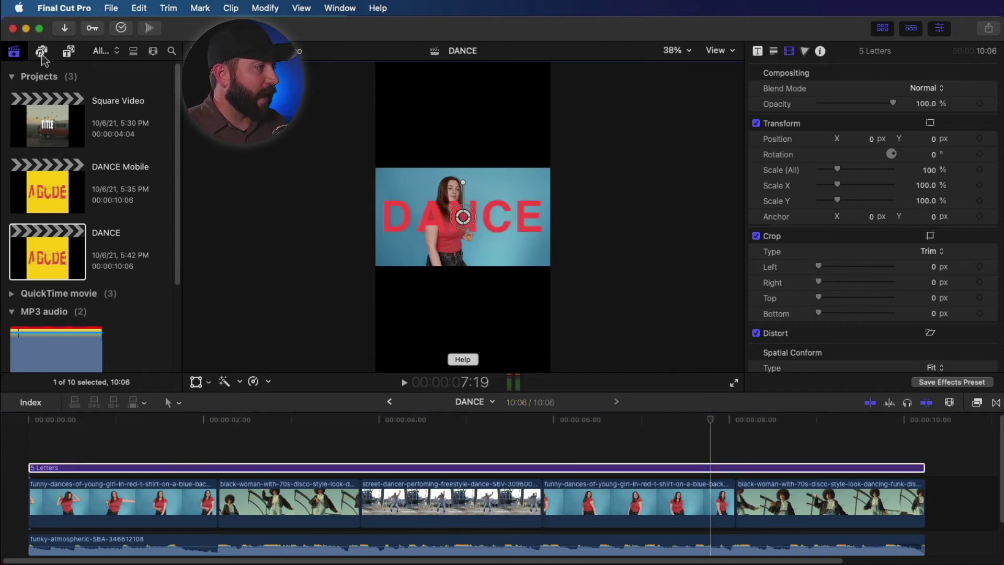
Step: Add a Custom title spanning the whole edit above the video, reading 'Dancing Fever'
click(24, 81)
click(68, 51)
drag(134, 293, 33, 450)
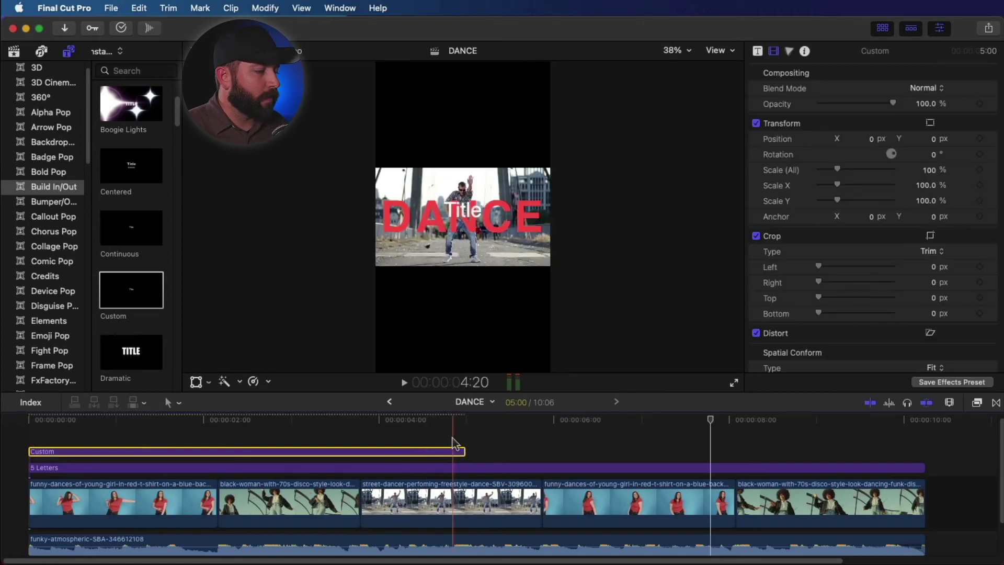
drag(463, 450, 924, 450)
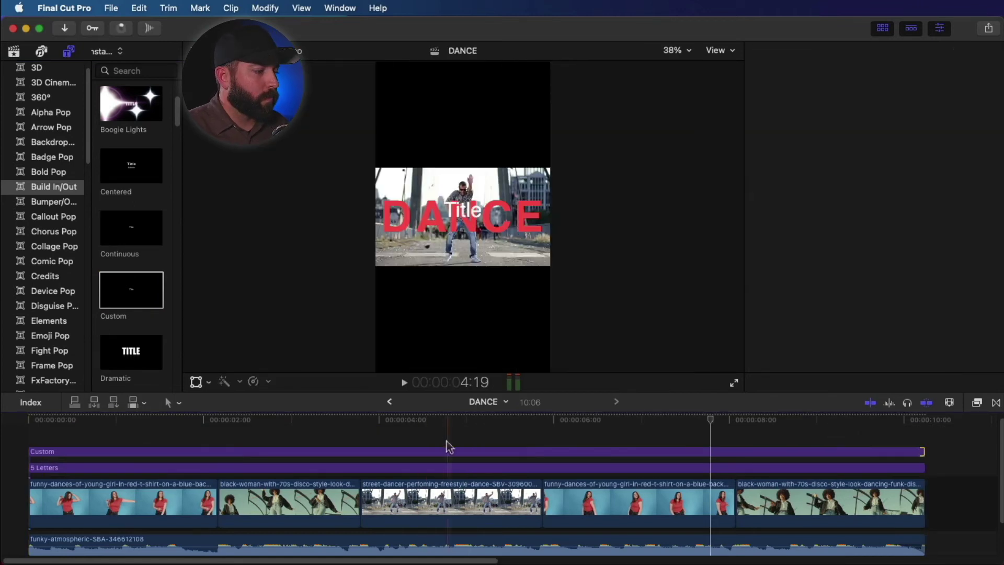
drag(464, 197, 464, 159)
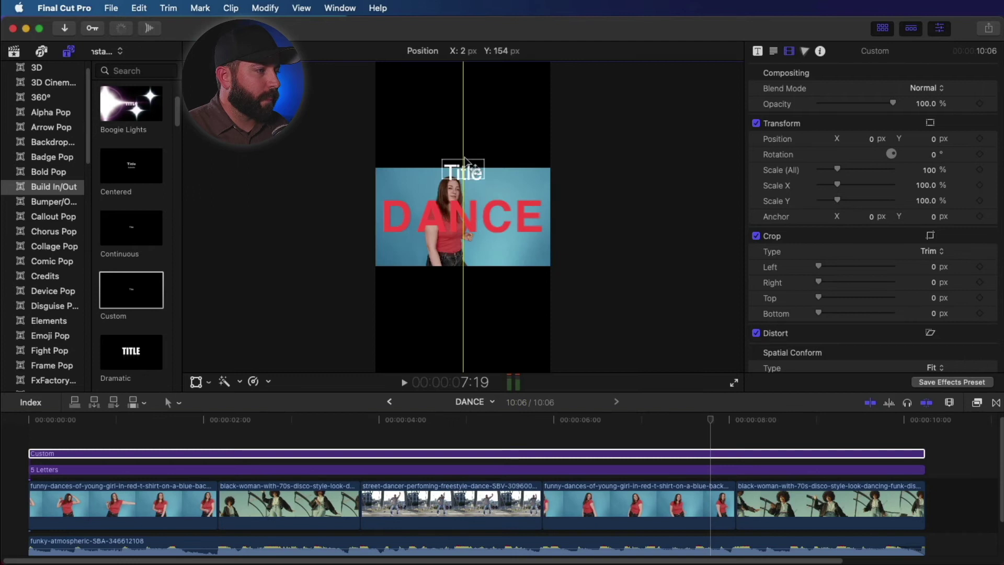
double_click(464, 129)
text(Dancing Fever)
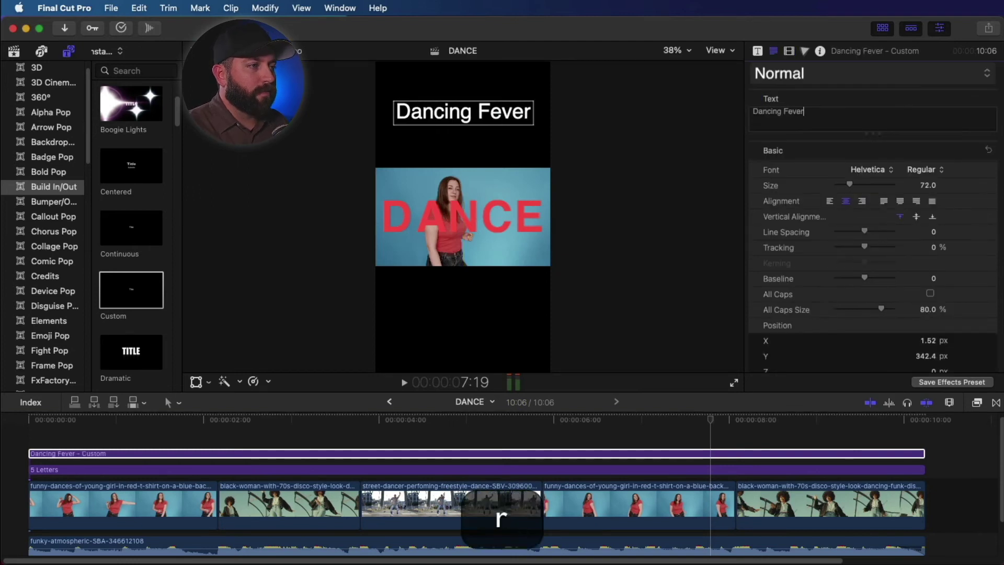
click(859, 170)
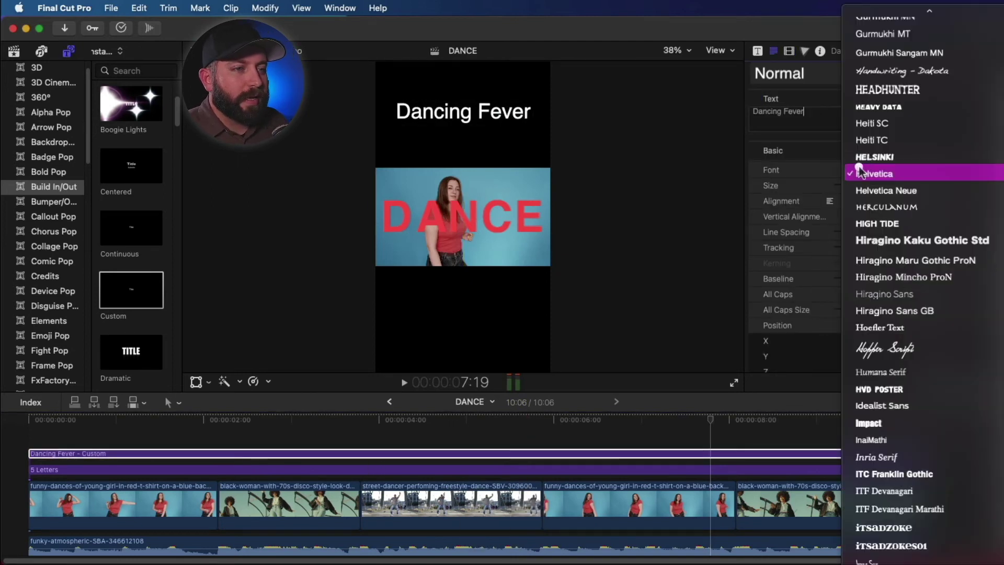
Step: Apply 2D text style presets, ending on a thin all-caps Avenir Next style
click(838, 79)
click(838, 80)
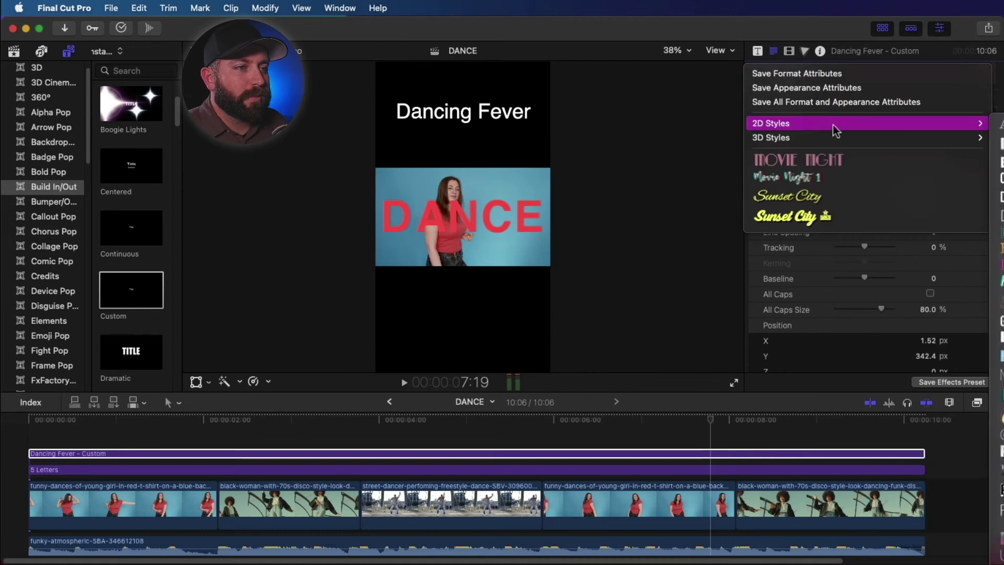
mouse_move(929, 126)
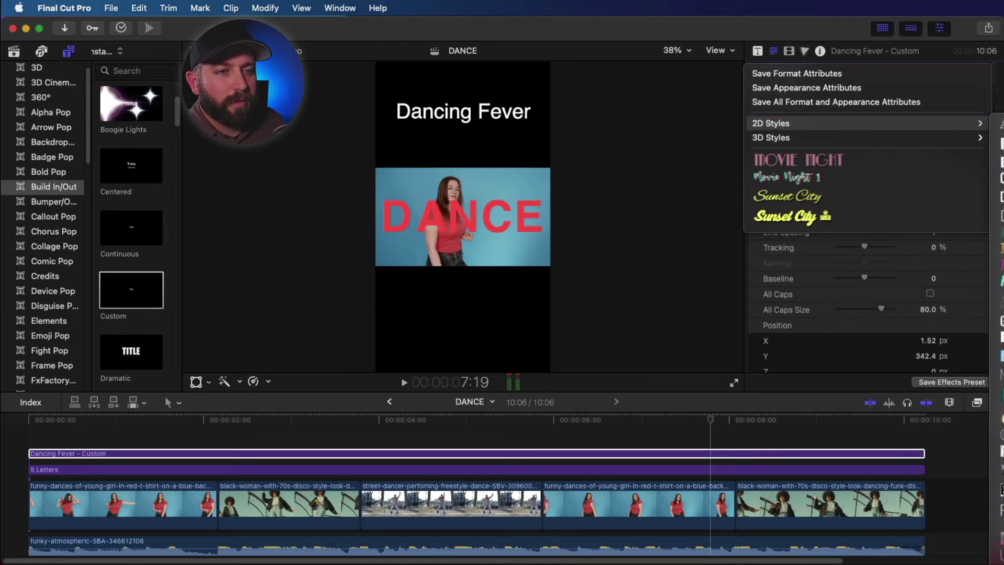
click(1000, 163)
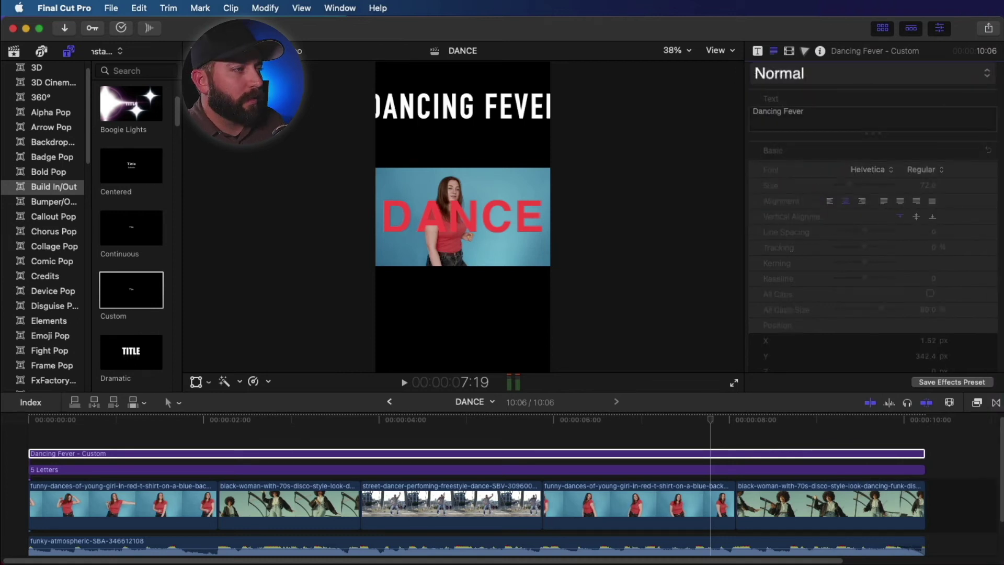
click(977, 77)
mouse_move(955, 124)
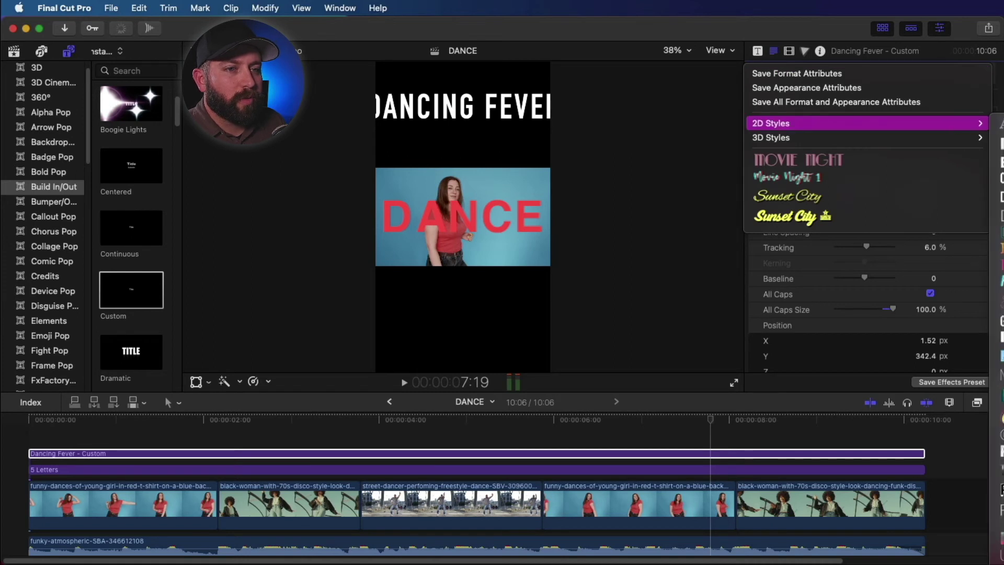
click(999, 215)
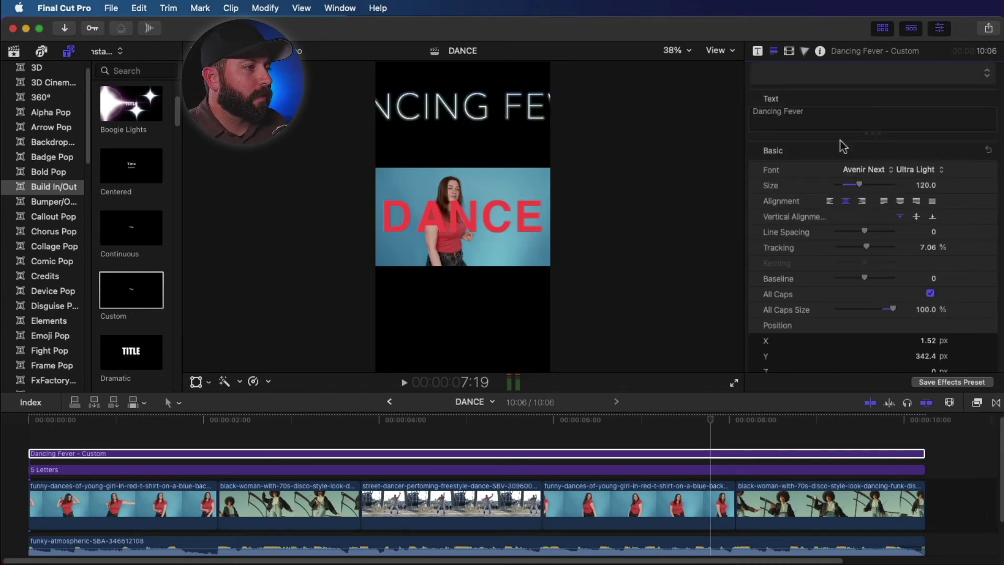
Step: Split DANCING FEVER onto two lines at size 96.8 and move it toward the top
drag(922, 188, 897, 188)
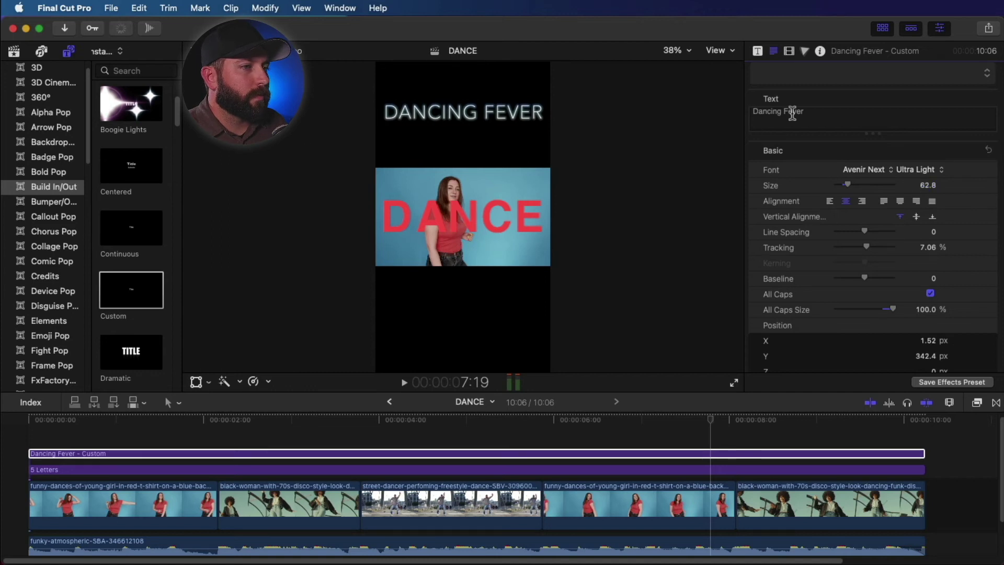
key(Return)
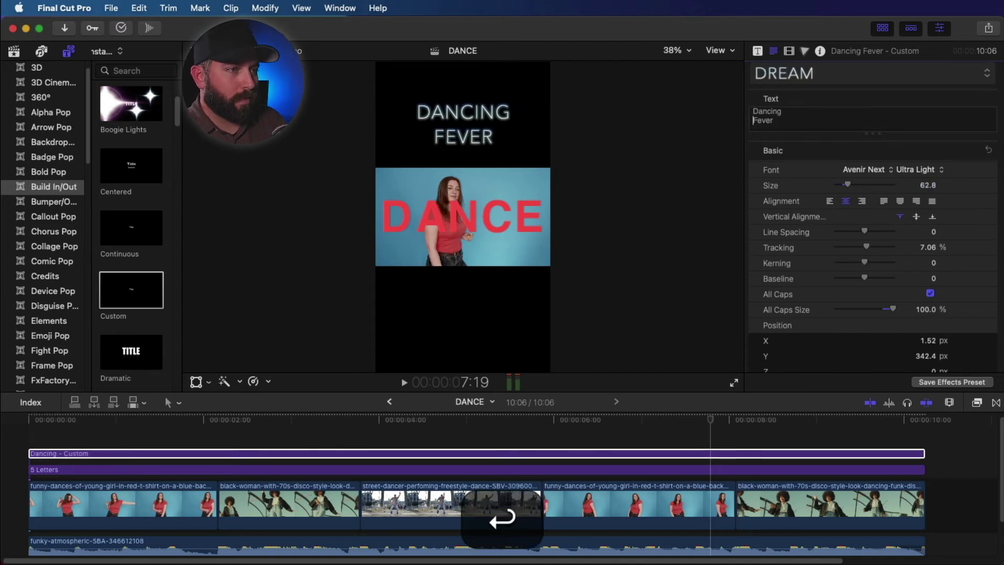
drag(929, 191, 943, 191)
drag(463, 121, 459, 111)
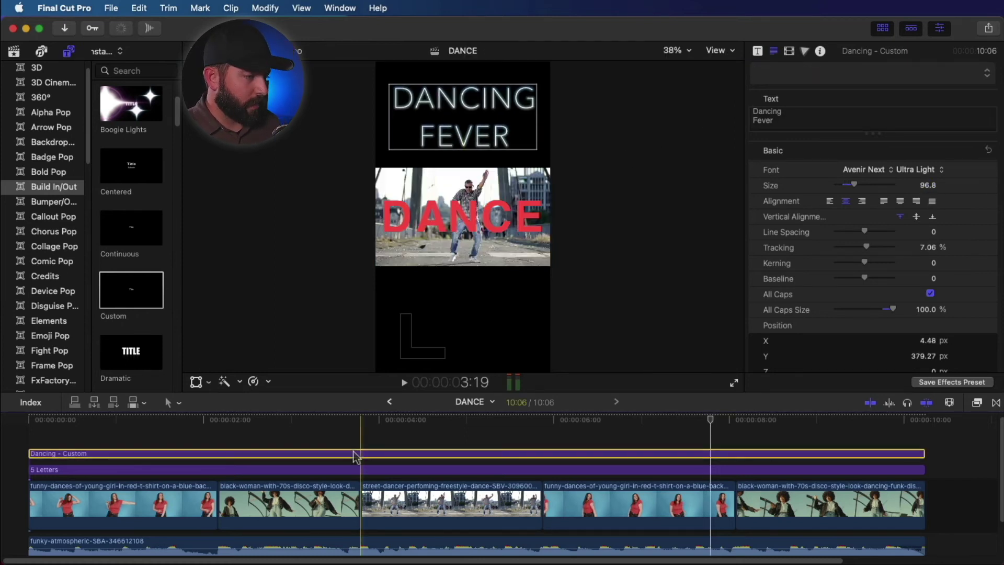
Step: Duplicate the title below the video and retype it as 'Click Link In BIo'
mouse_move(359, 454)
mouse_down()
mouse_move(357, 424)
mouse_move(356, 442)
mouse_up()
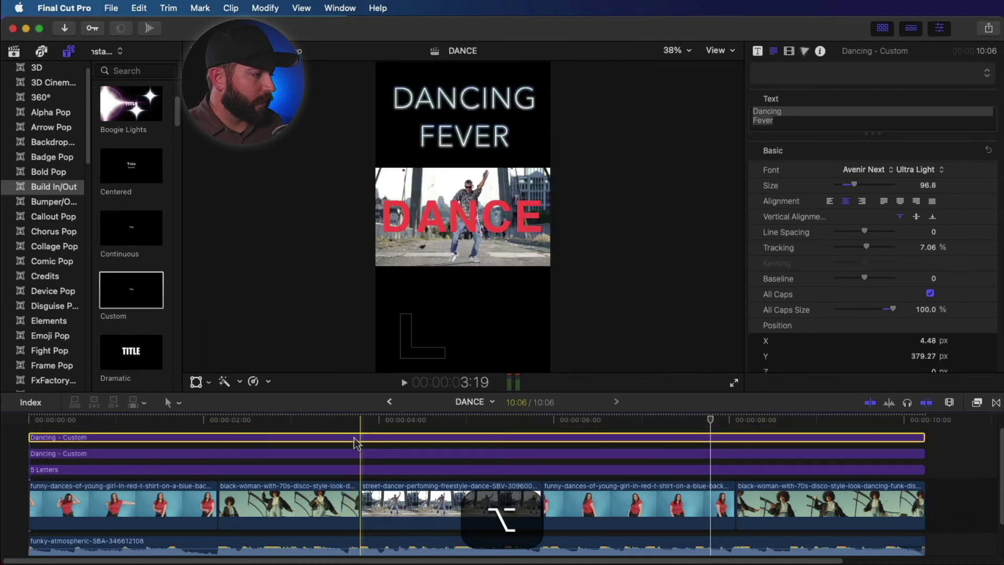
drag(463, 146, 463, 347)
triple_click(747, 112)
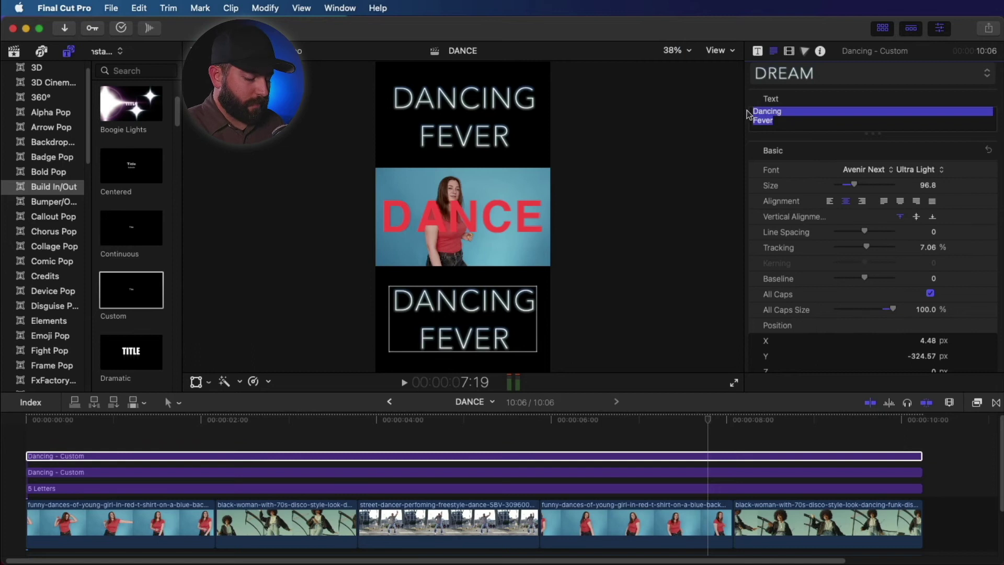
text(Click Linc)
key(BackSpace)
text(k )
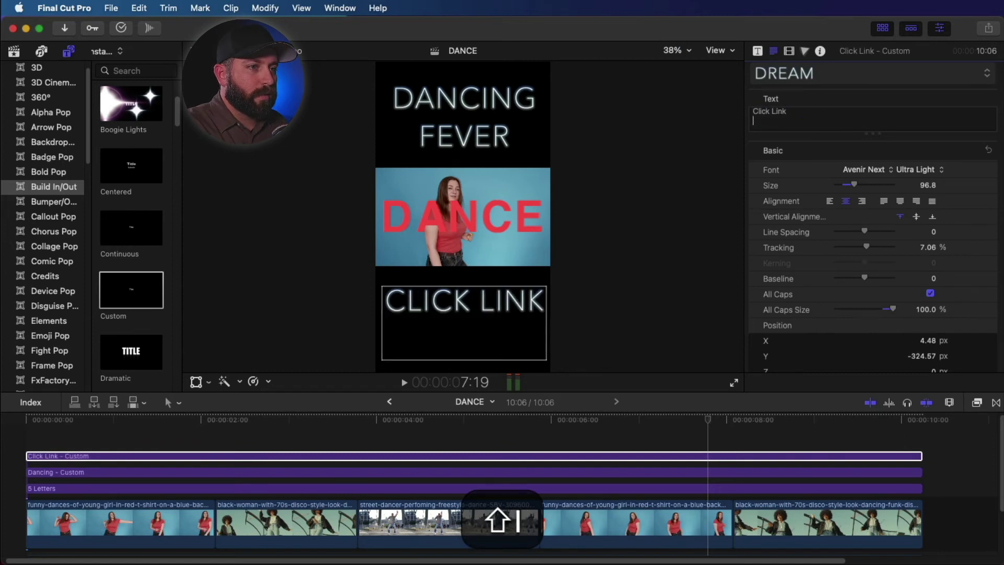
text(In BI)
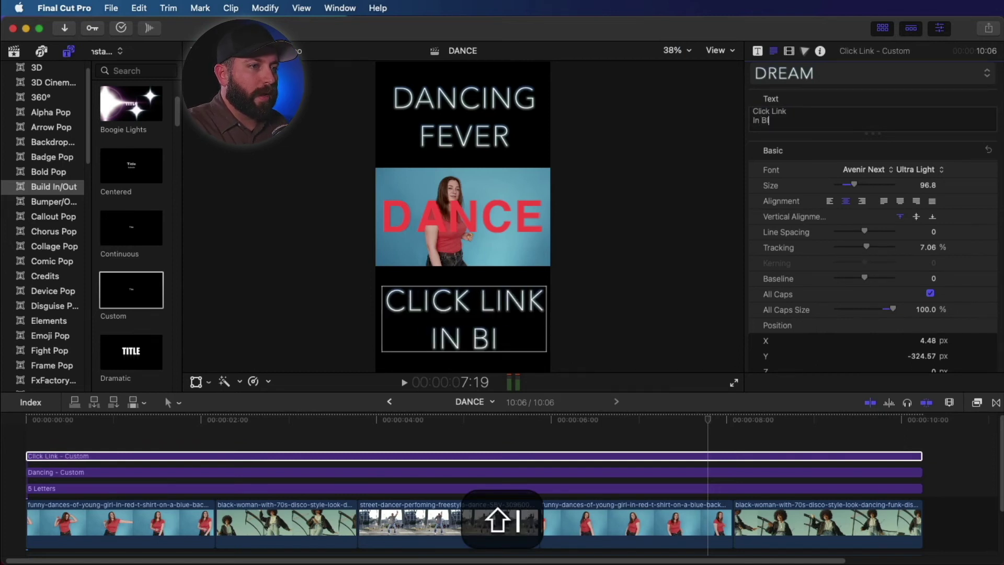
text(o)
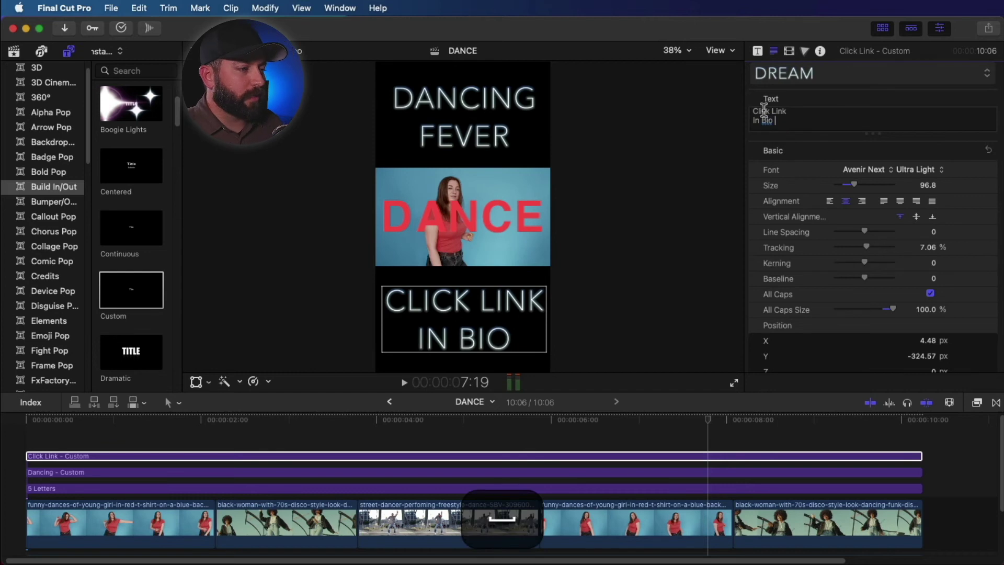
drag(464, 319, 467, 316)
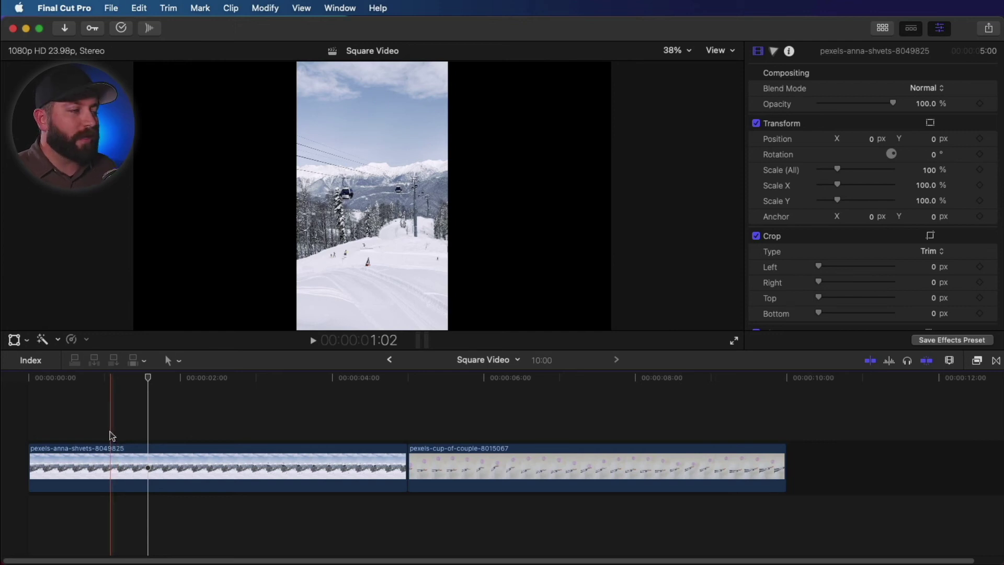
Step: Stack a copy of the ski-lift clip, enlarge the lower one toward 318% and fade it
click(114, 465)
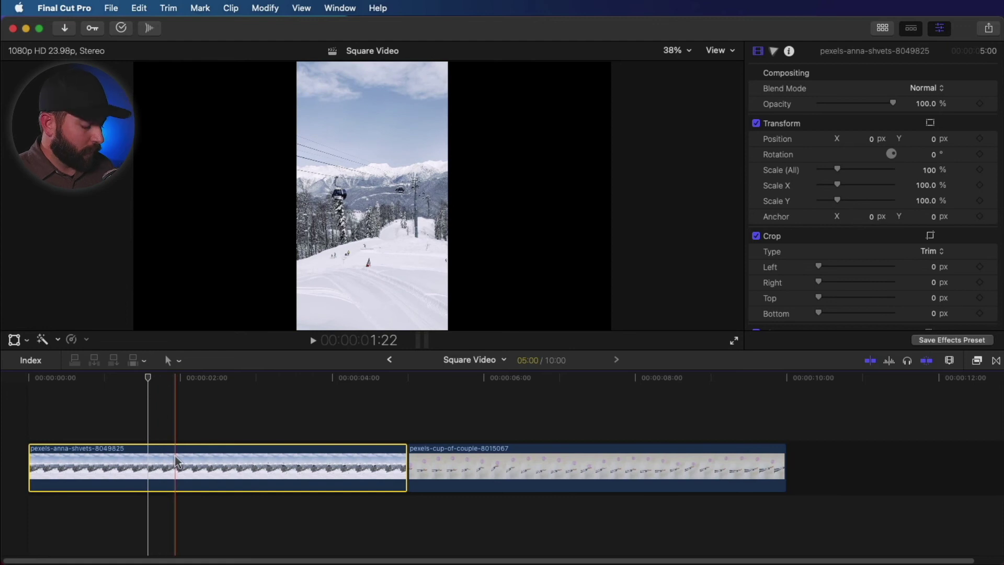
drag(168, 466, 164, 416)
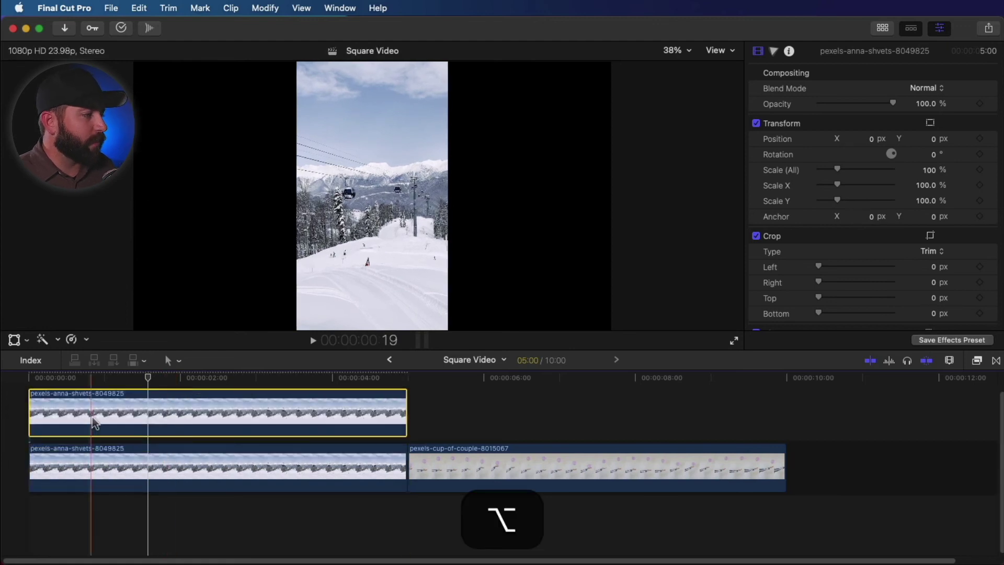
click(161, 453)
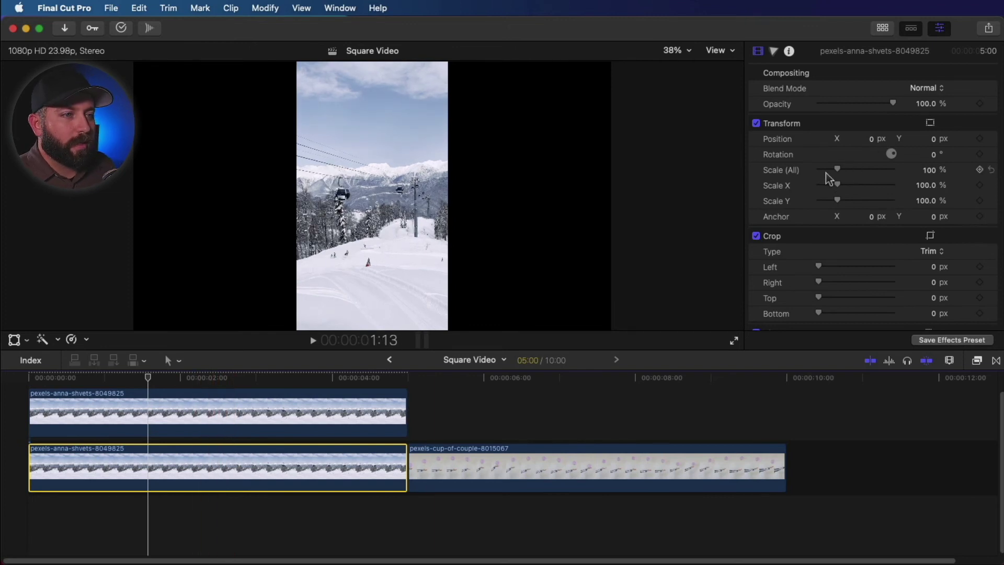
drag(838, 170, 868, 171)
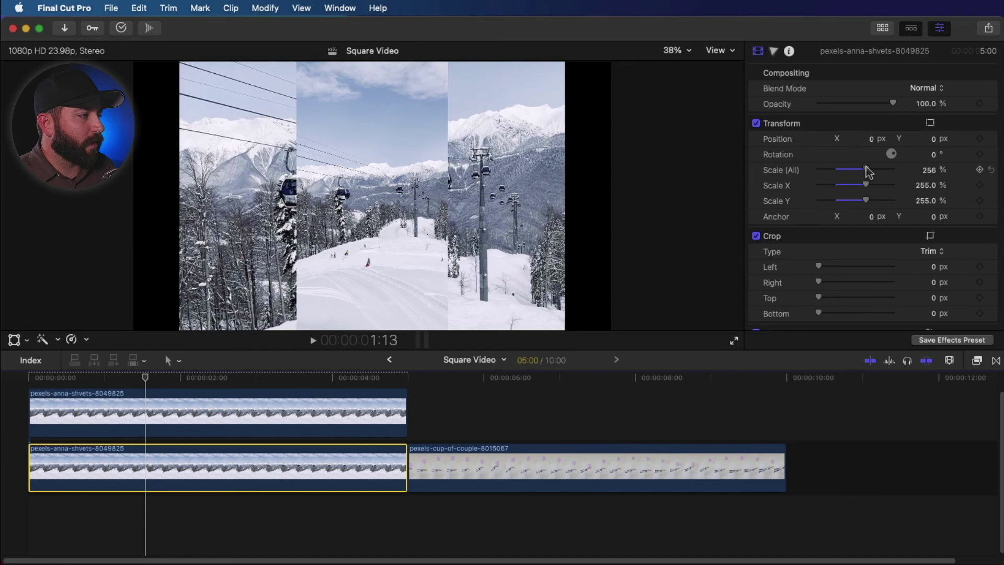
drag(893, 104, 823, 112)
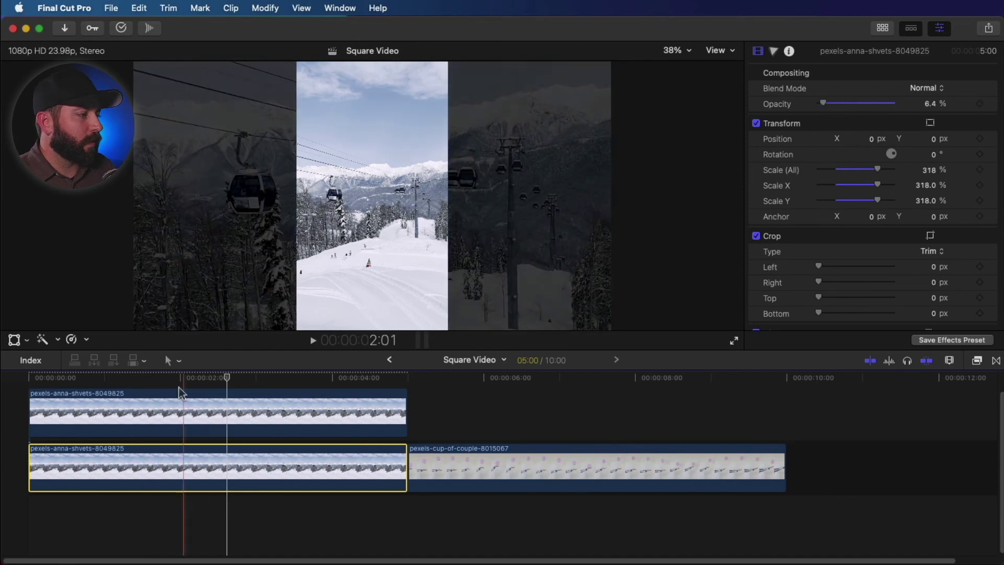
Step: Play back from near the start to preview the layered ski-lift clips
click(73, 377)
key(space)
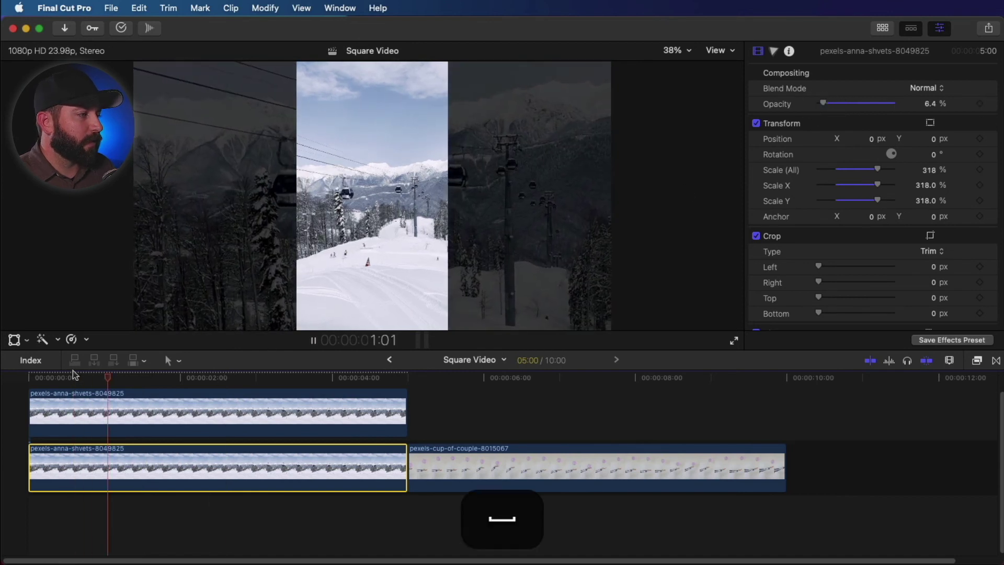
key(space)
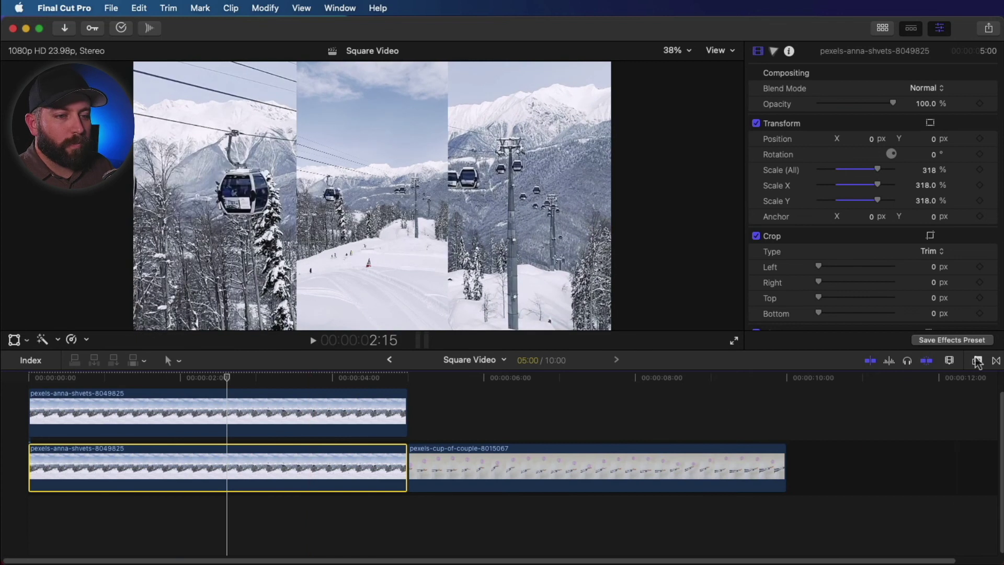
click(977, 360)
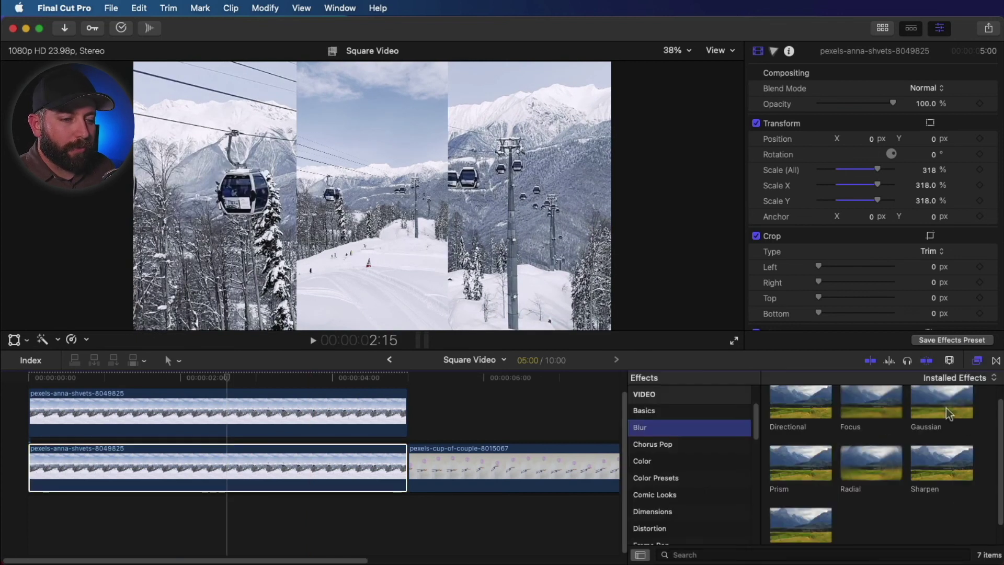
Step: Apply a Gaussian blur to the enlarged background ski-lift clip and set its amount to 9.3
drag(952, 413, 309, 476)
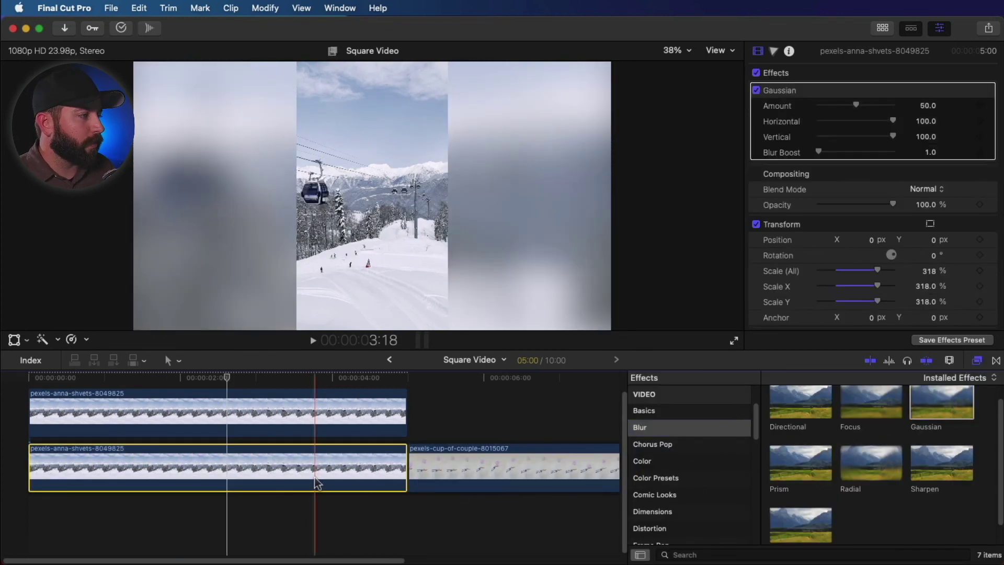
drag(852, 105, 826, 114)
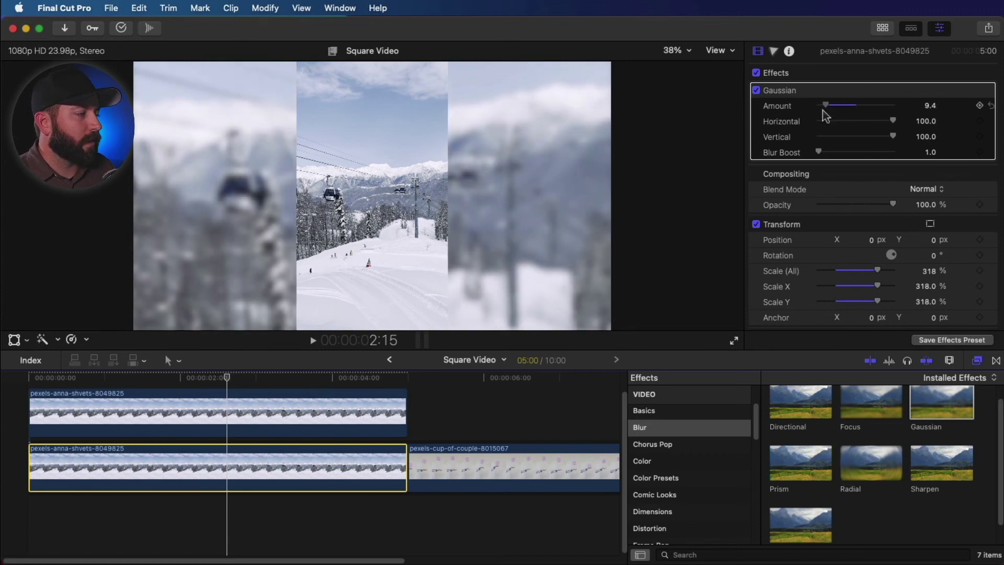
drag(825, 114, 826, 114)
Step: Play the blurred background from the timeline start to review the result
click(26, 378)
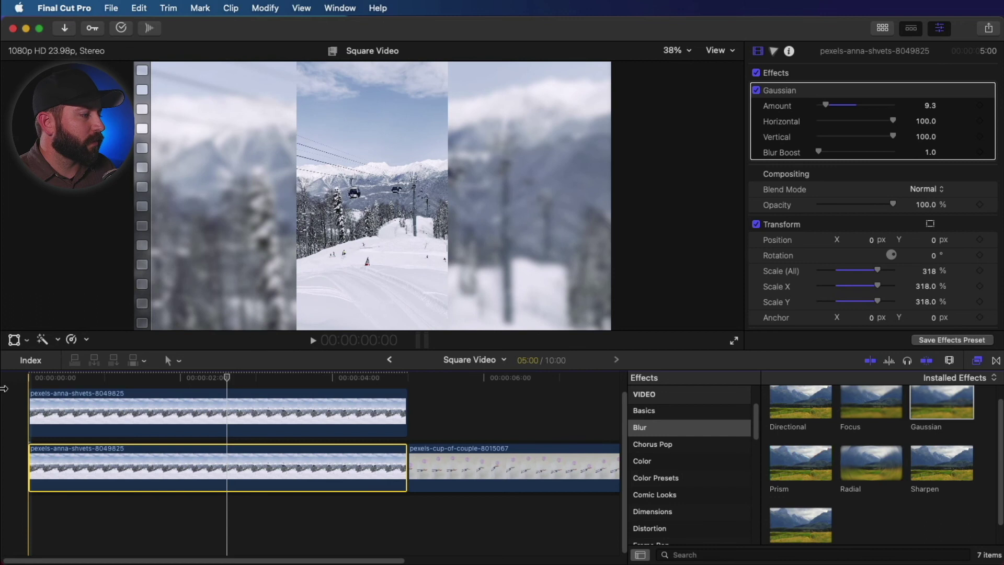
key(space)
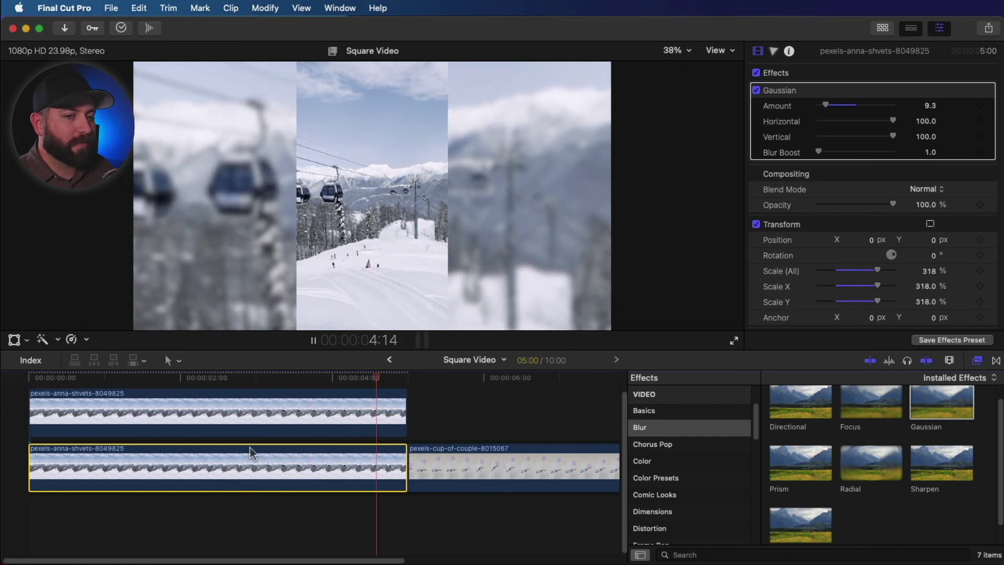
scroll(193, 460, right, 5)
click(194, 460)
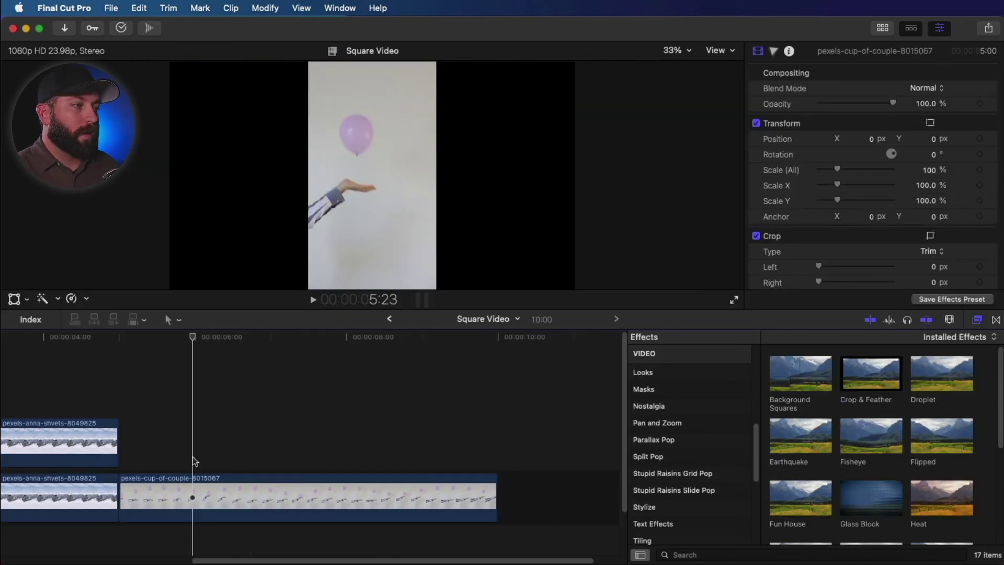
Step: Duplicate the balloon clip onto an upper layer and shift the top copy left to about -654 px
click(203, 482)
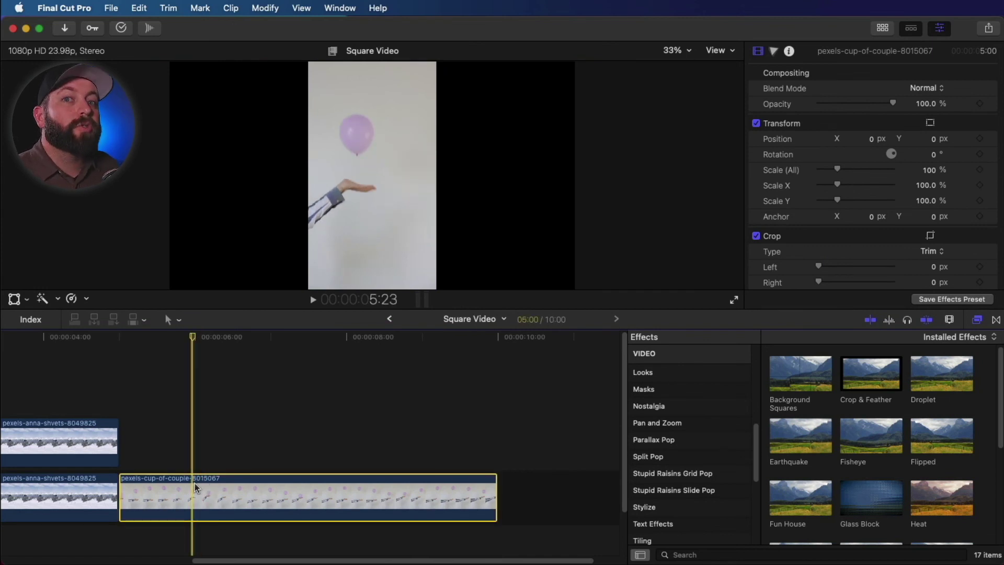
drag(213, 493, 216, 365)
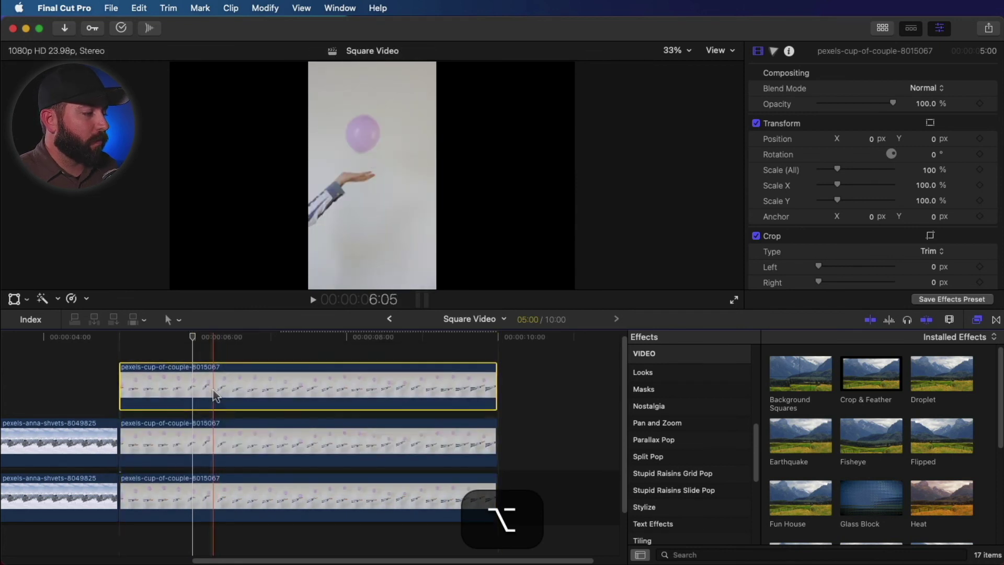
click(303, 361)
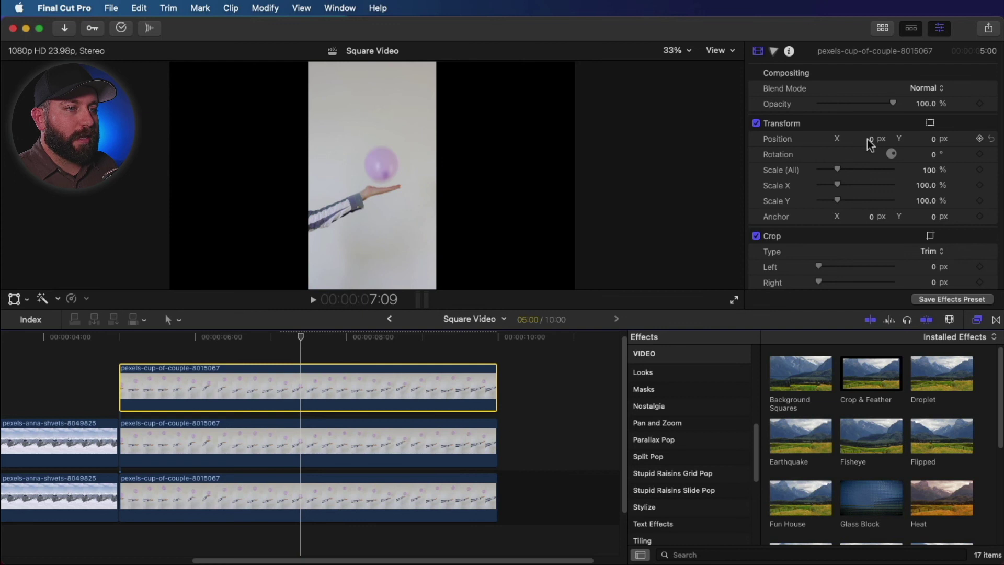
mouse_move(870, 144)
mouse_down()
mouse_move(837, 144)
mouse_move(871, 141)
mouse_up()
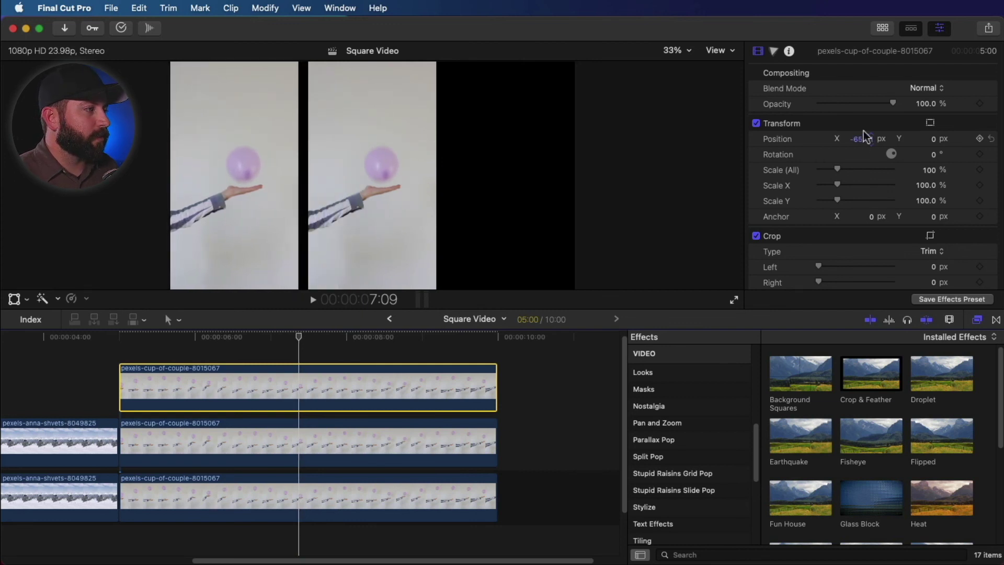
Step: Shift the middle balloon copy right to about 655 px and play back the three panels
click(336, 438)
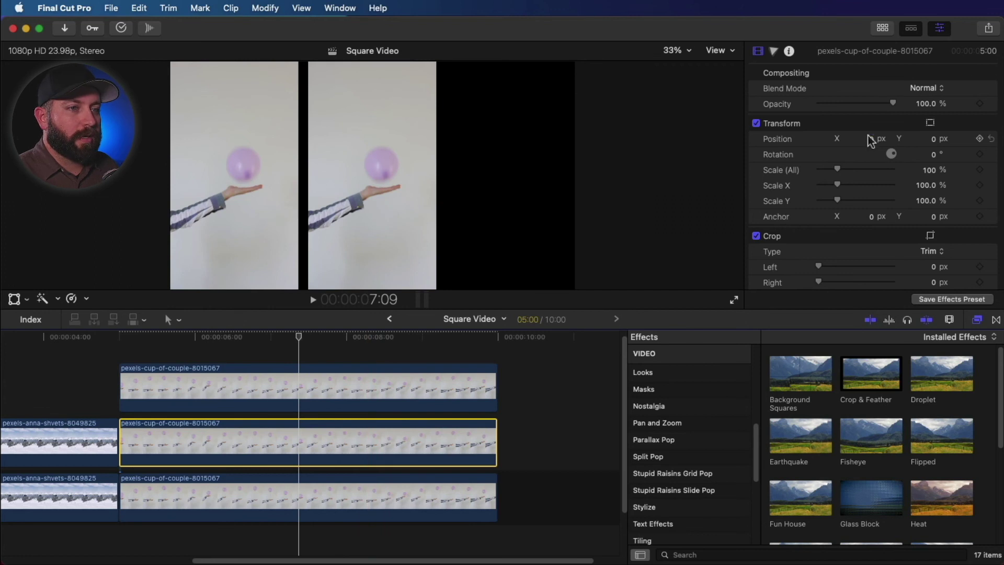
drag(871, 143, 885, 144)
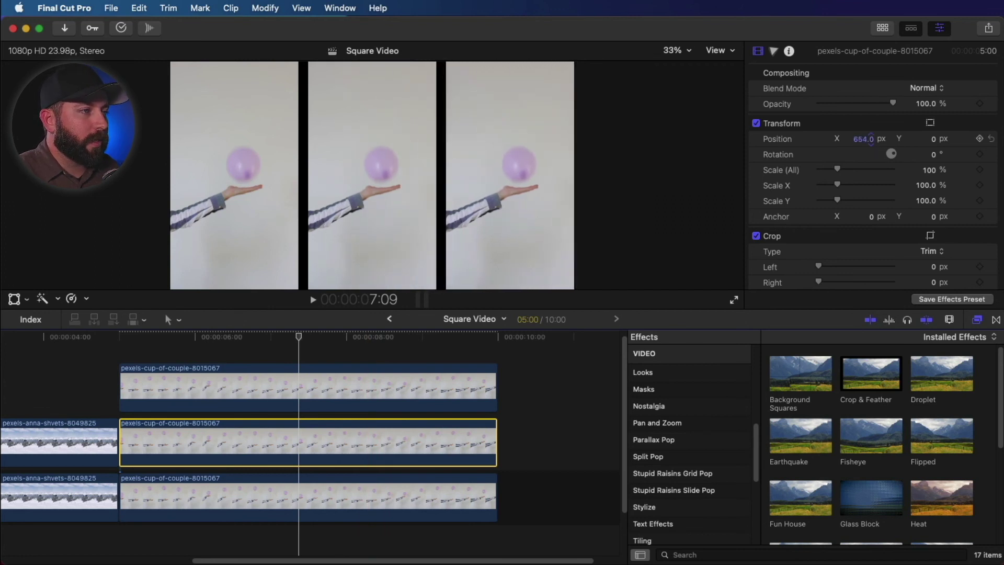
key(shift+slash)
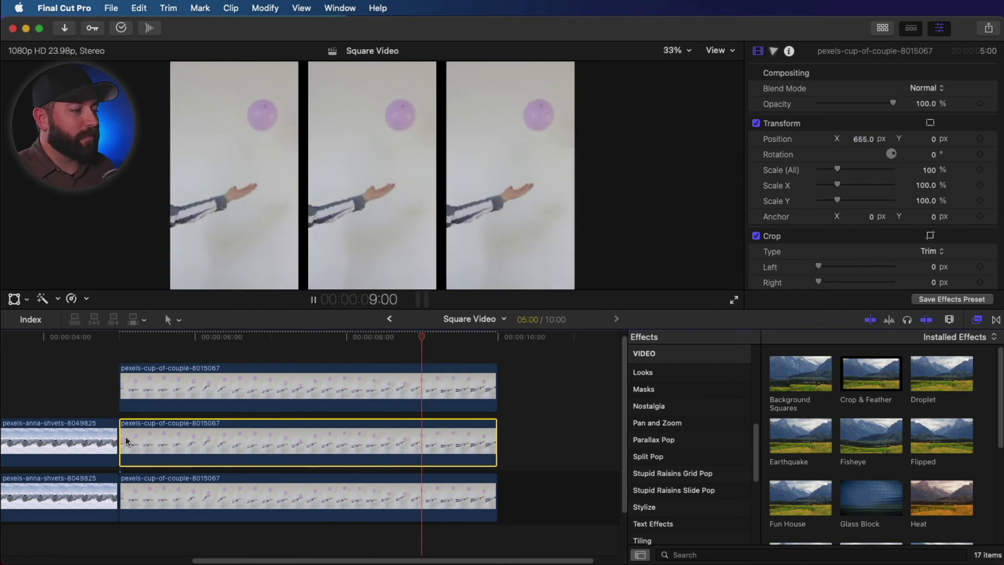
key(space)
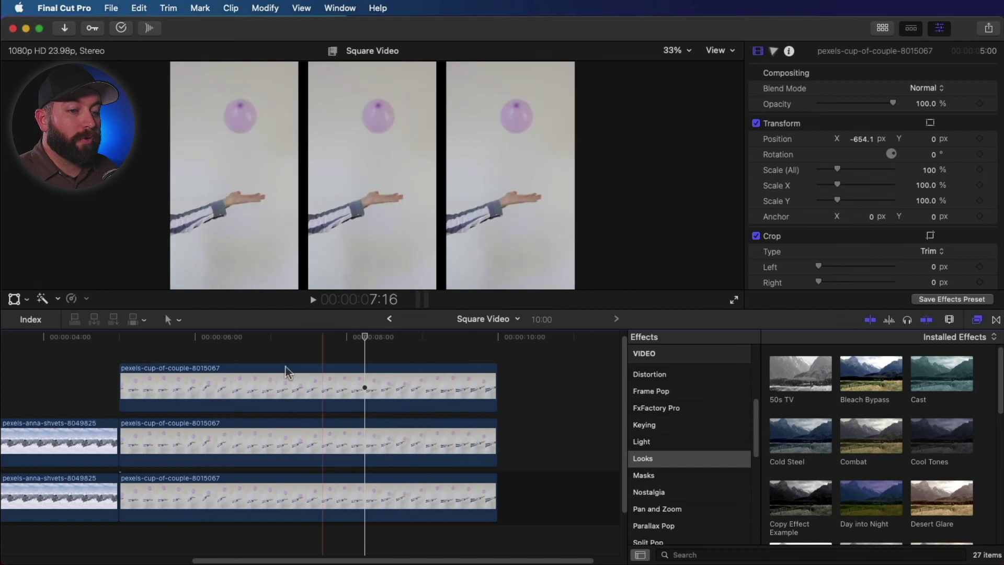
Step: Apply the Cast look to the top balloon clip and Heat Wave to the middle clip
click(646, 441)
click(678, 457)
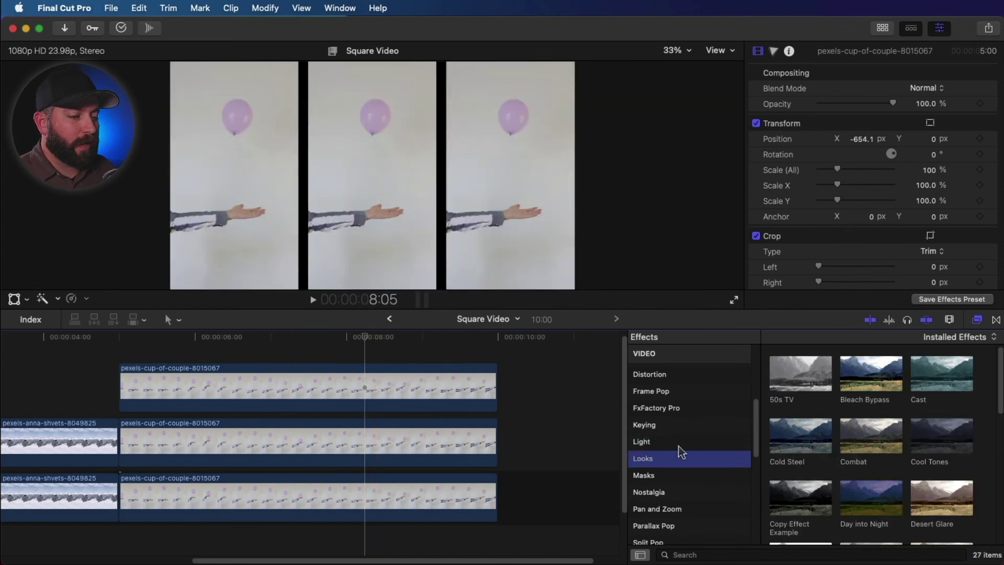
drag(939, 398, 398, 390)
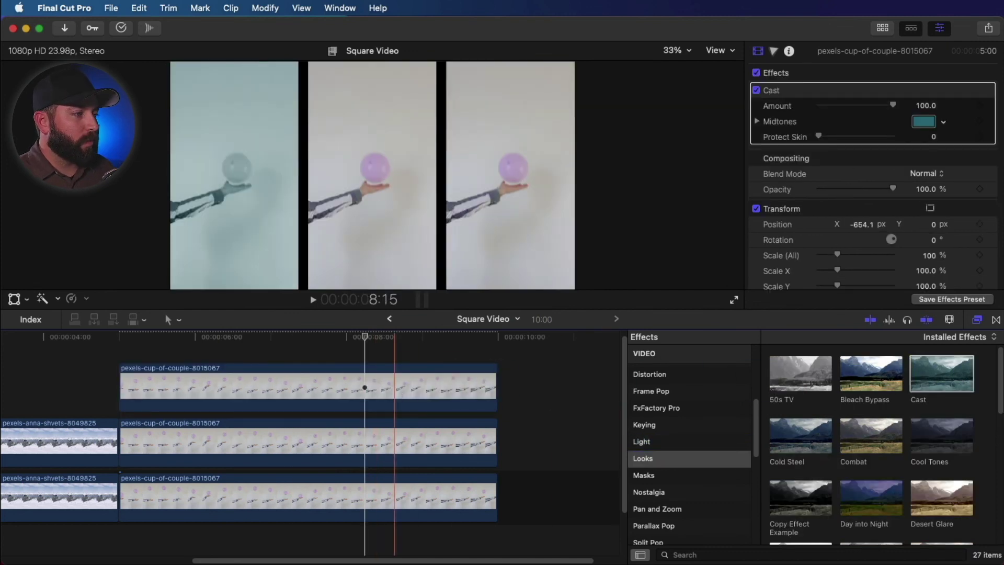
scroll(863, 439, down, 5)
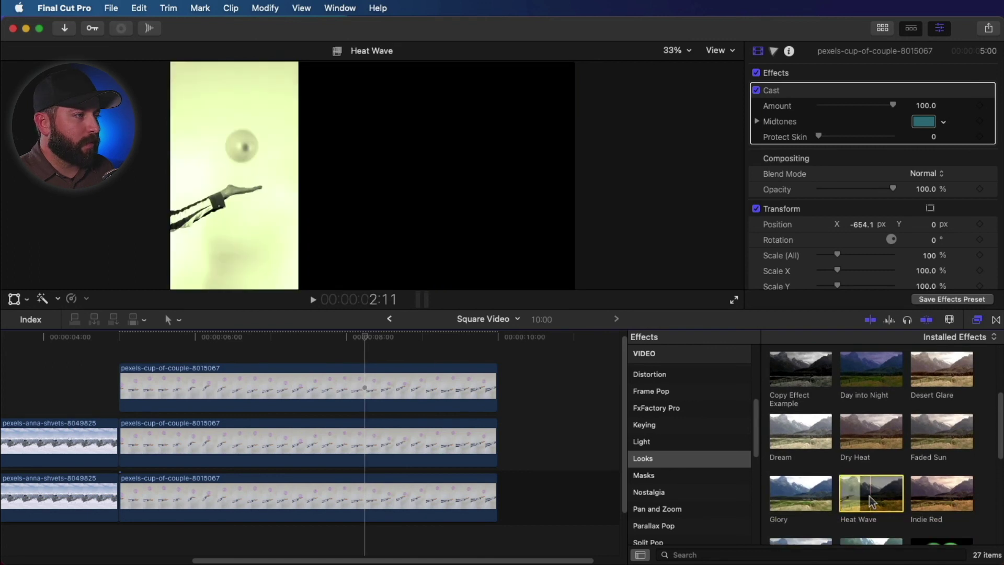
drag(864, 501, 400, 456)
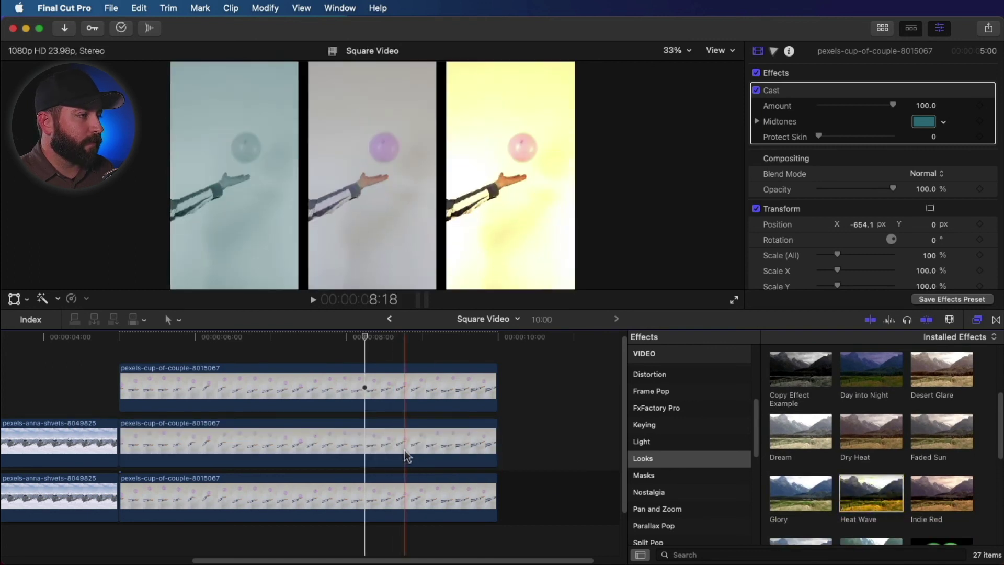
Step: Apply the Seasons look to the bottom balloon clip and play back the graded panels
click(406, 497)
scroll(873, 445, down, 5)
drag(871, 489, 156, 494)
key(space)
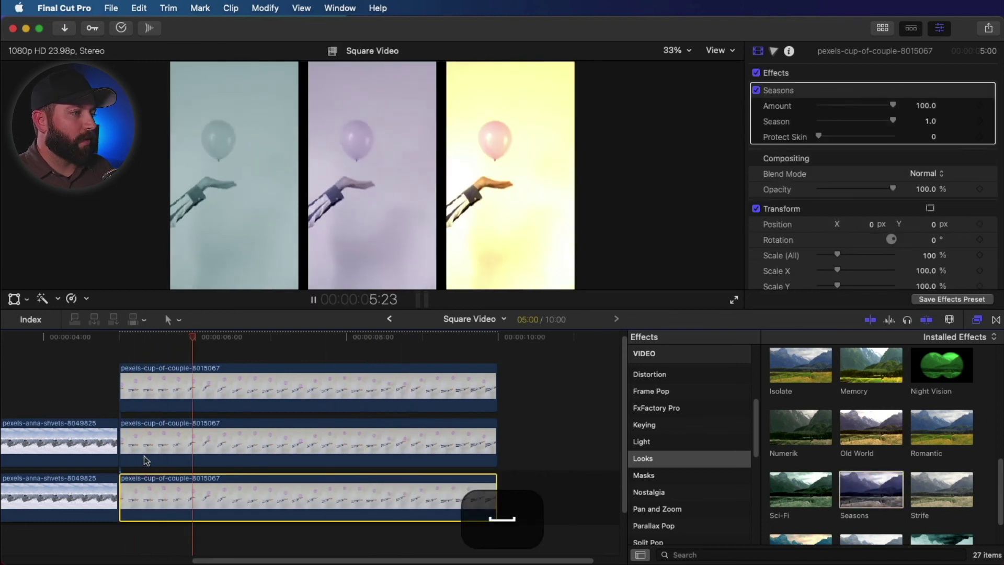